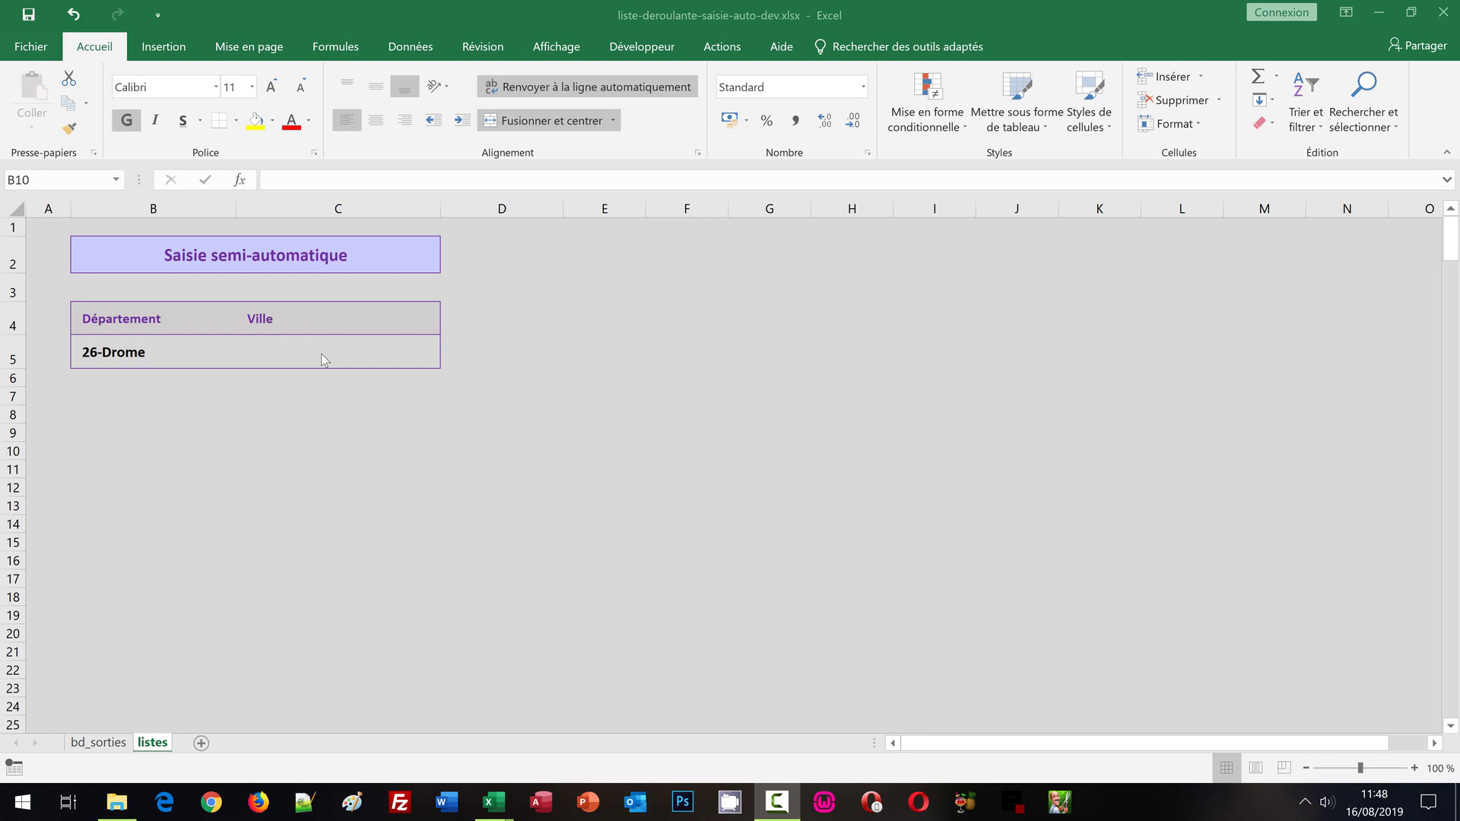
# Clear the Ville cell C5 and look through the town and department dropdown lists
pyautogui.press('BackSpace')
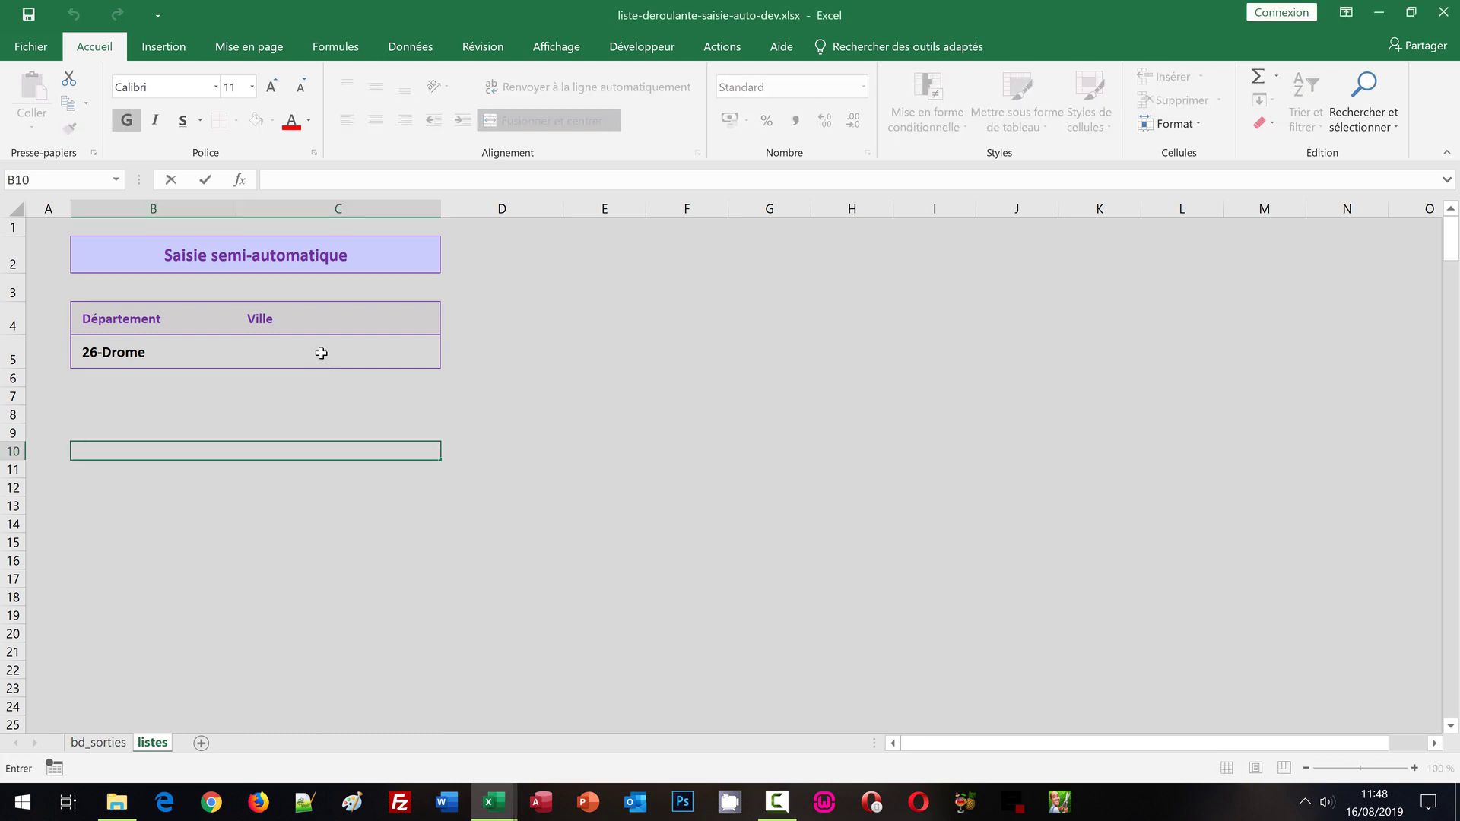
pyautogui.click(321, 353)
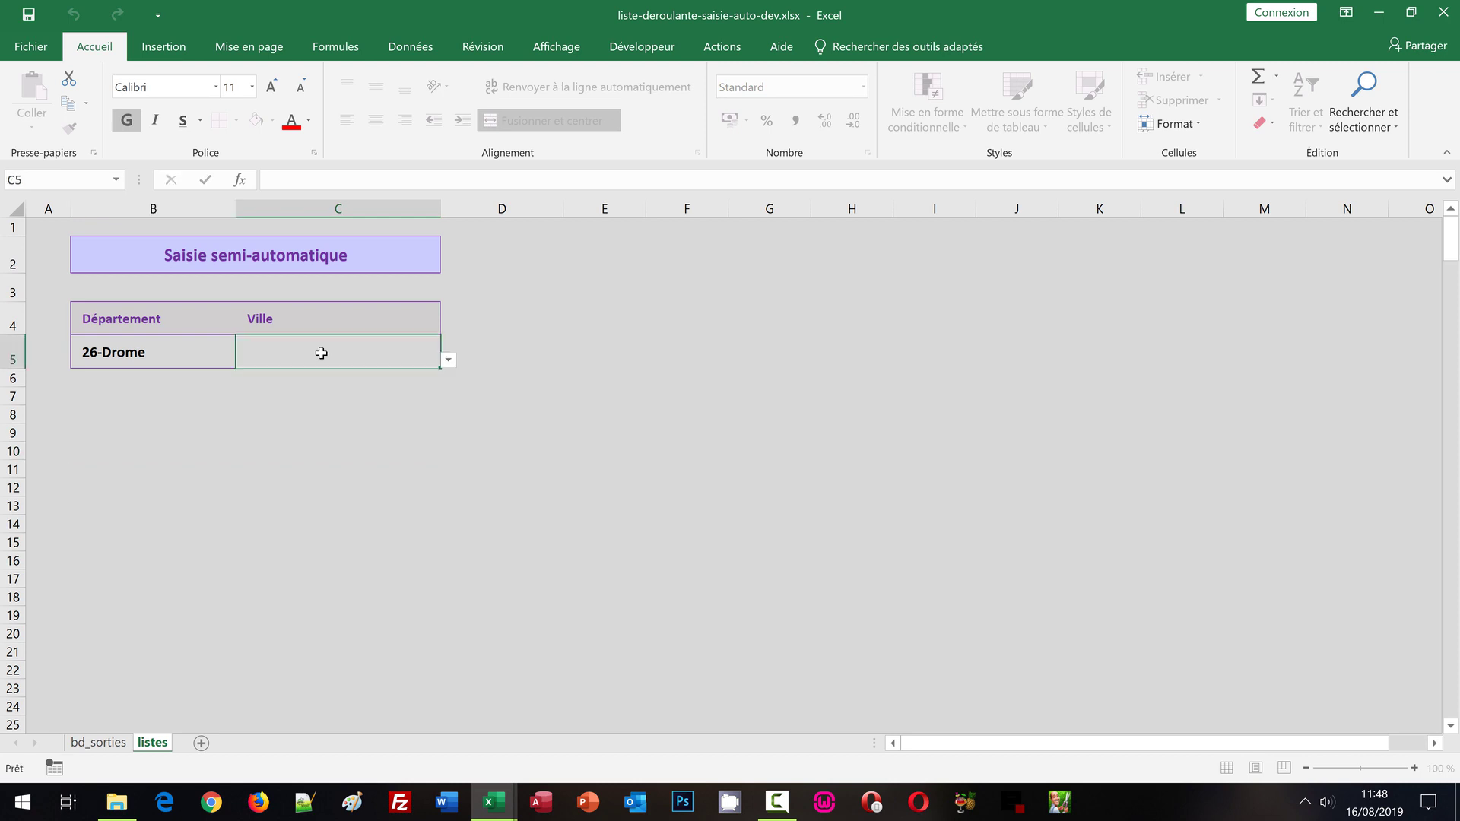
pyautogui.click(448, 360)
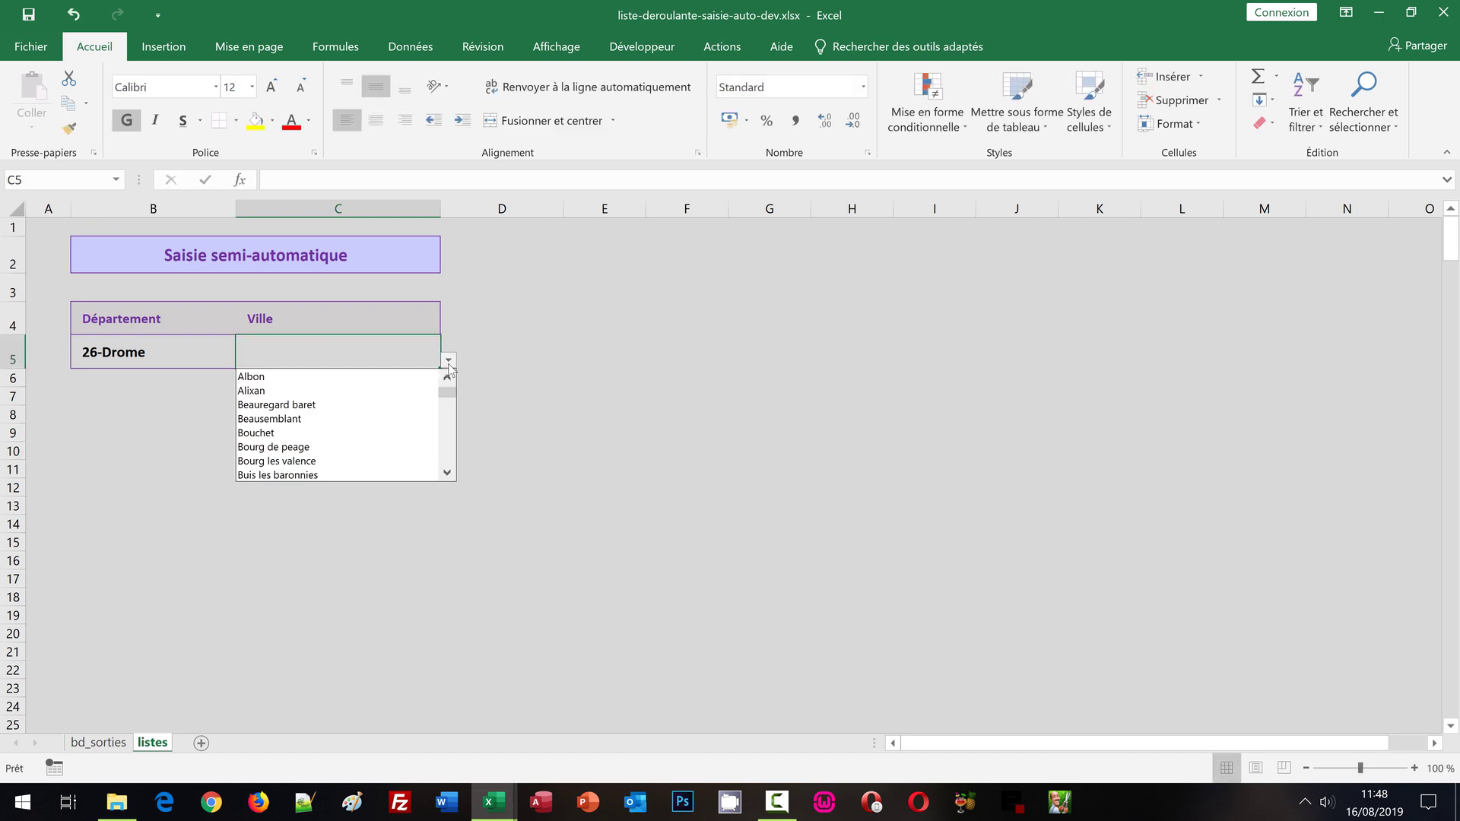
pyautogui.click(165, 361)
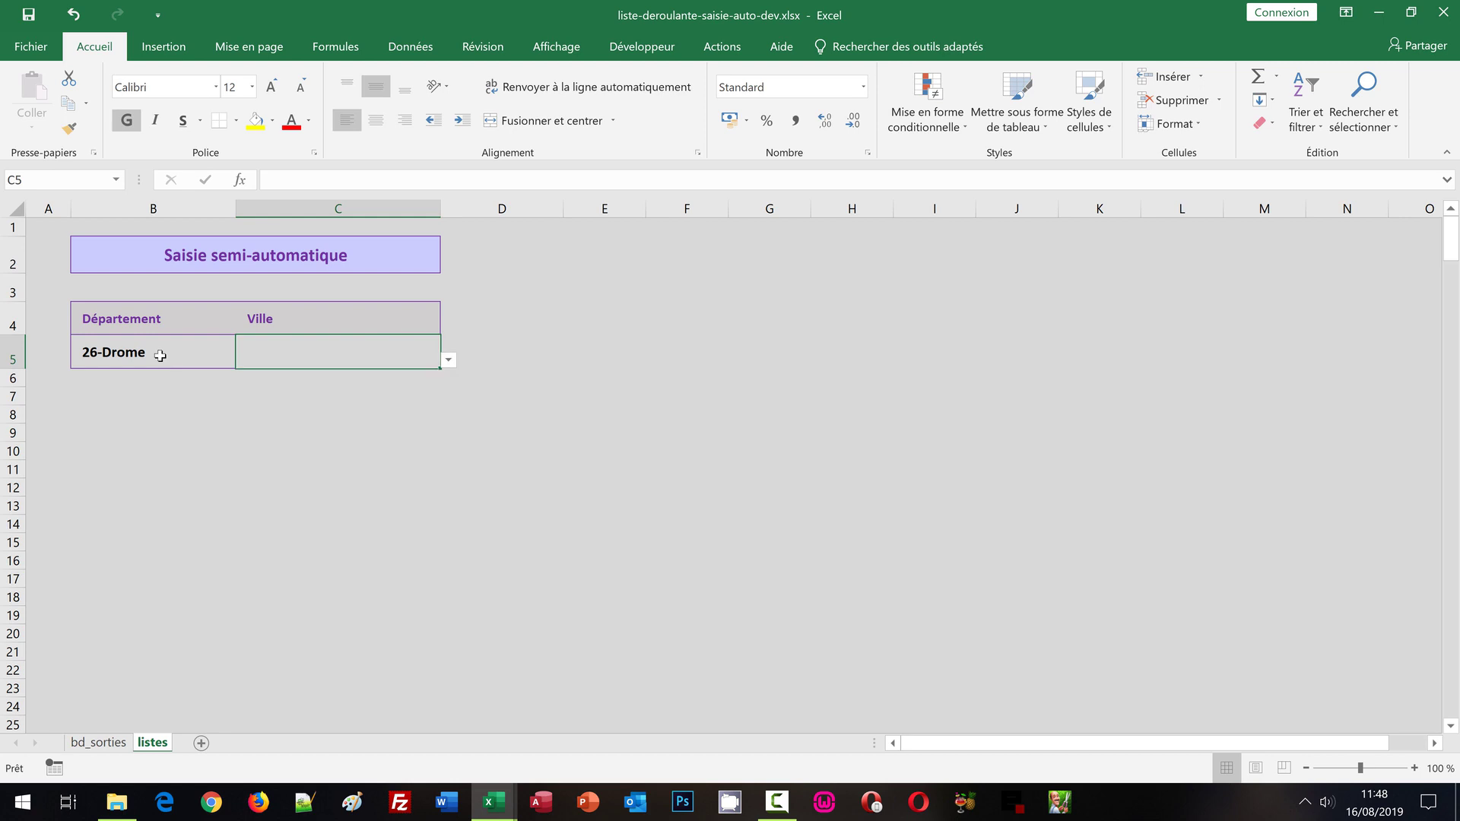
pyautogui.click(180, 356)
pyautogui.click(244, 361)
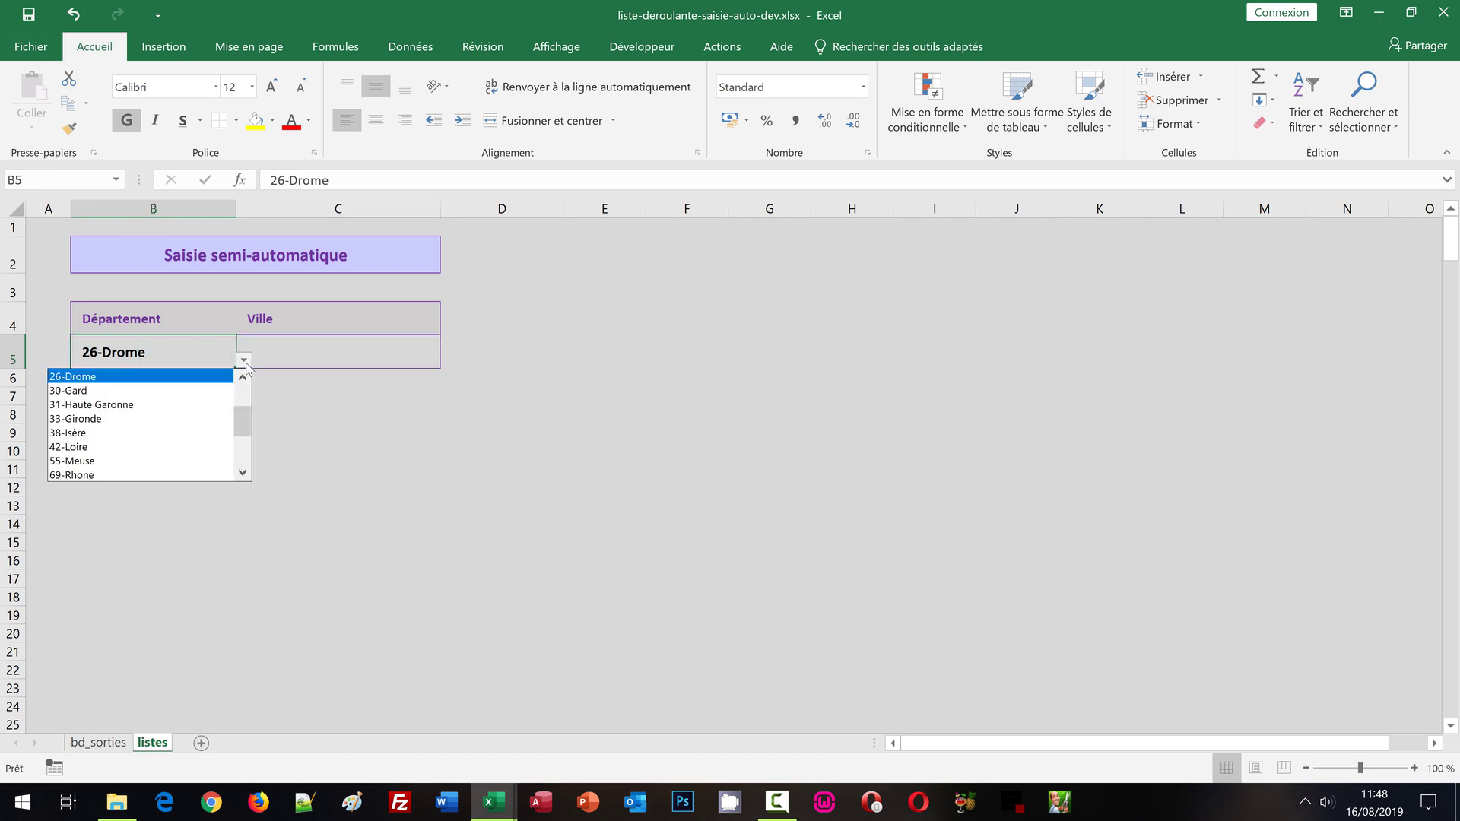
pyautogui.click(332, 352)
pyautogui.click(333, 353)
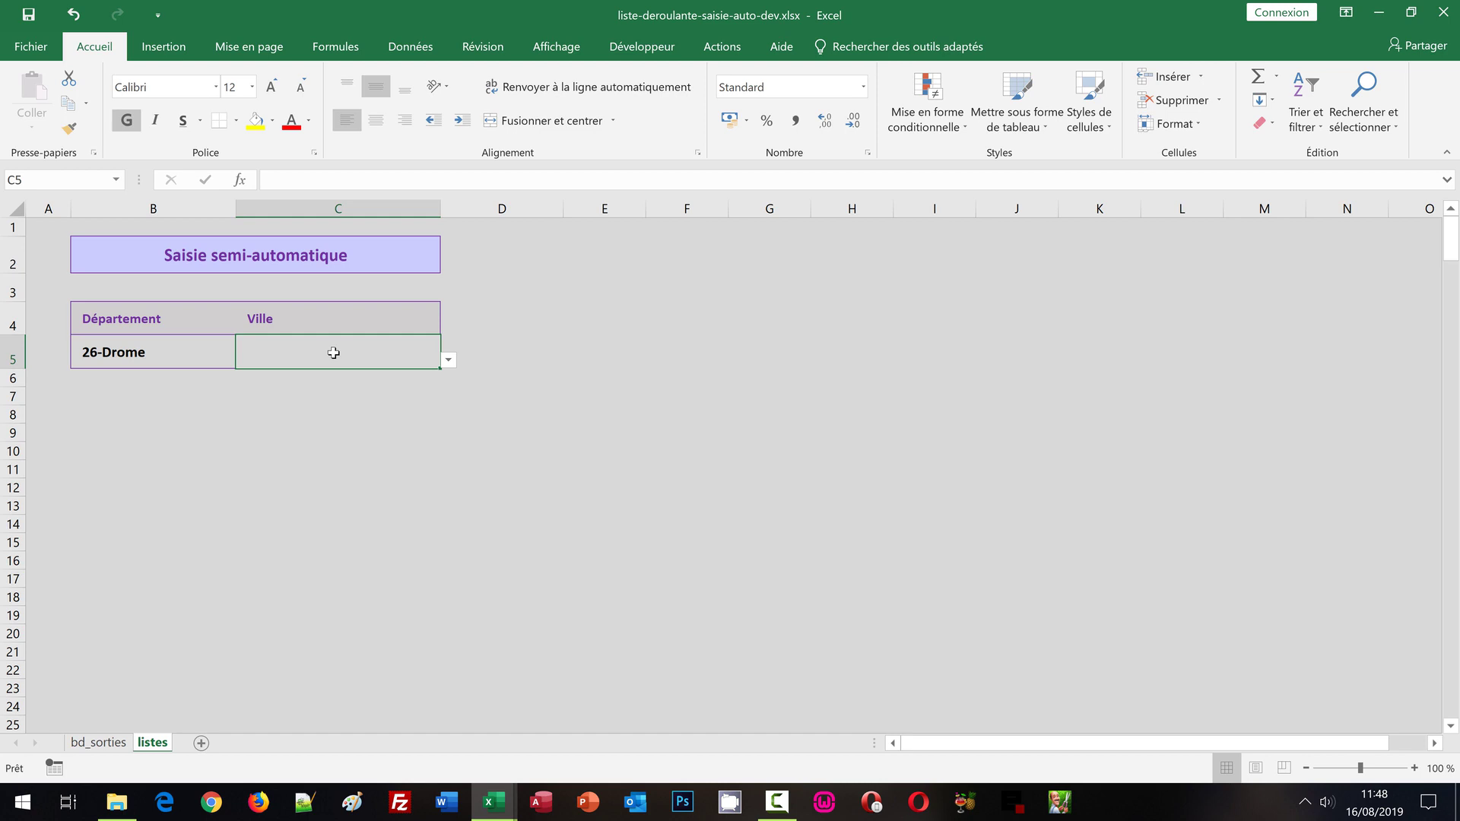
# Type 'saint' in C5 and pick Saint paul trois chateaux from the filtered towns
pyautogui.doubleClick(333, 352)
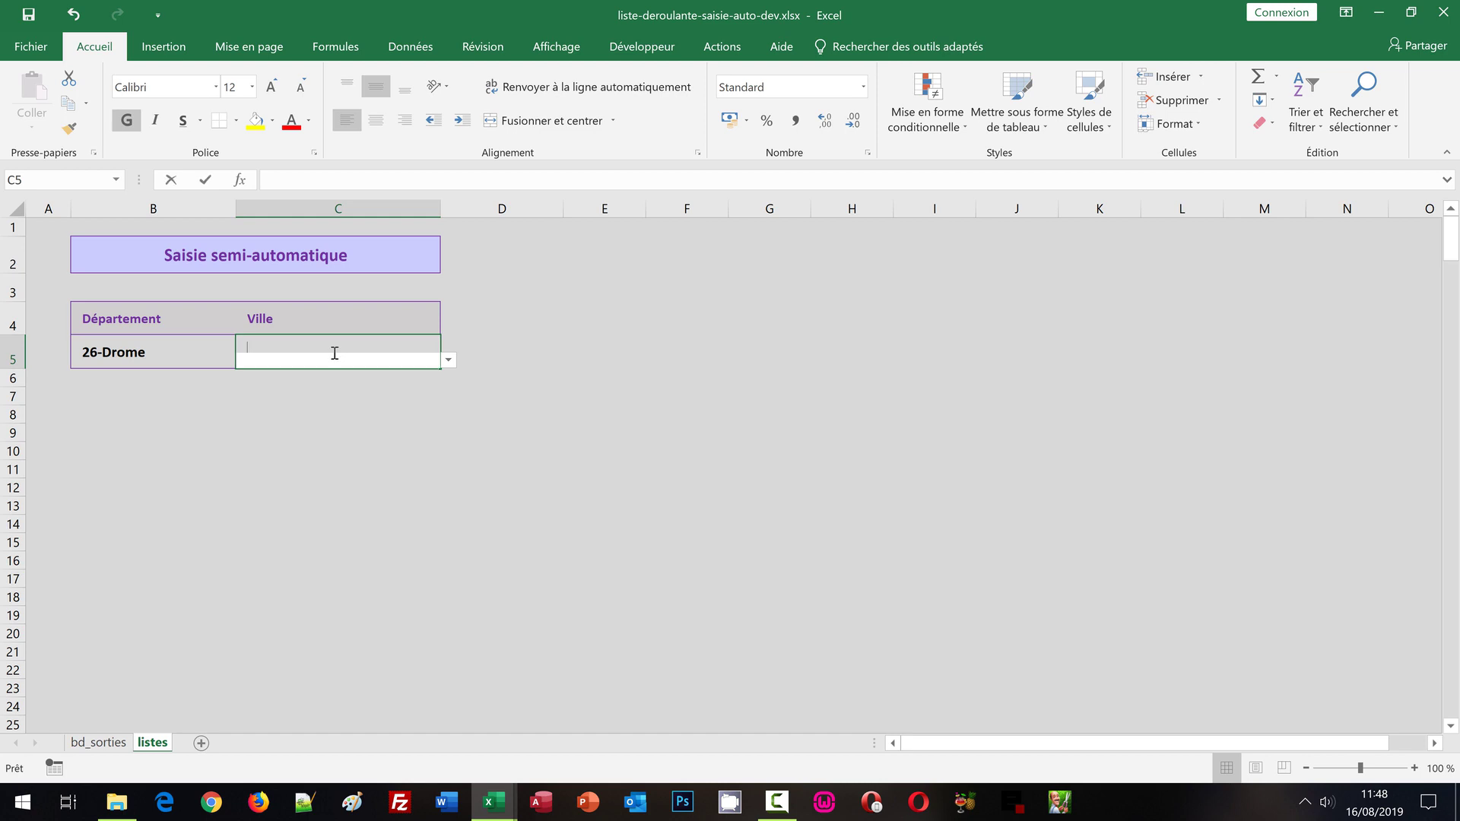
pyautogui.write('saint')
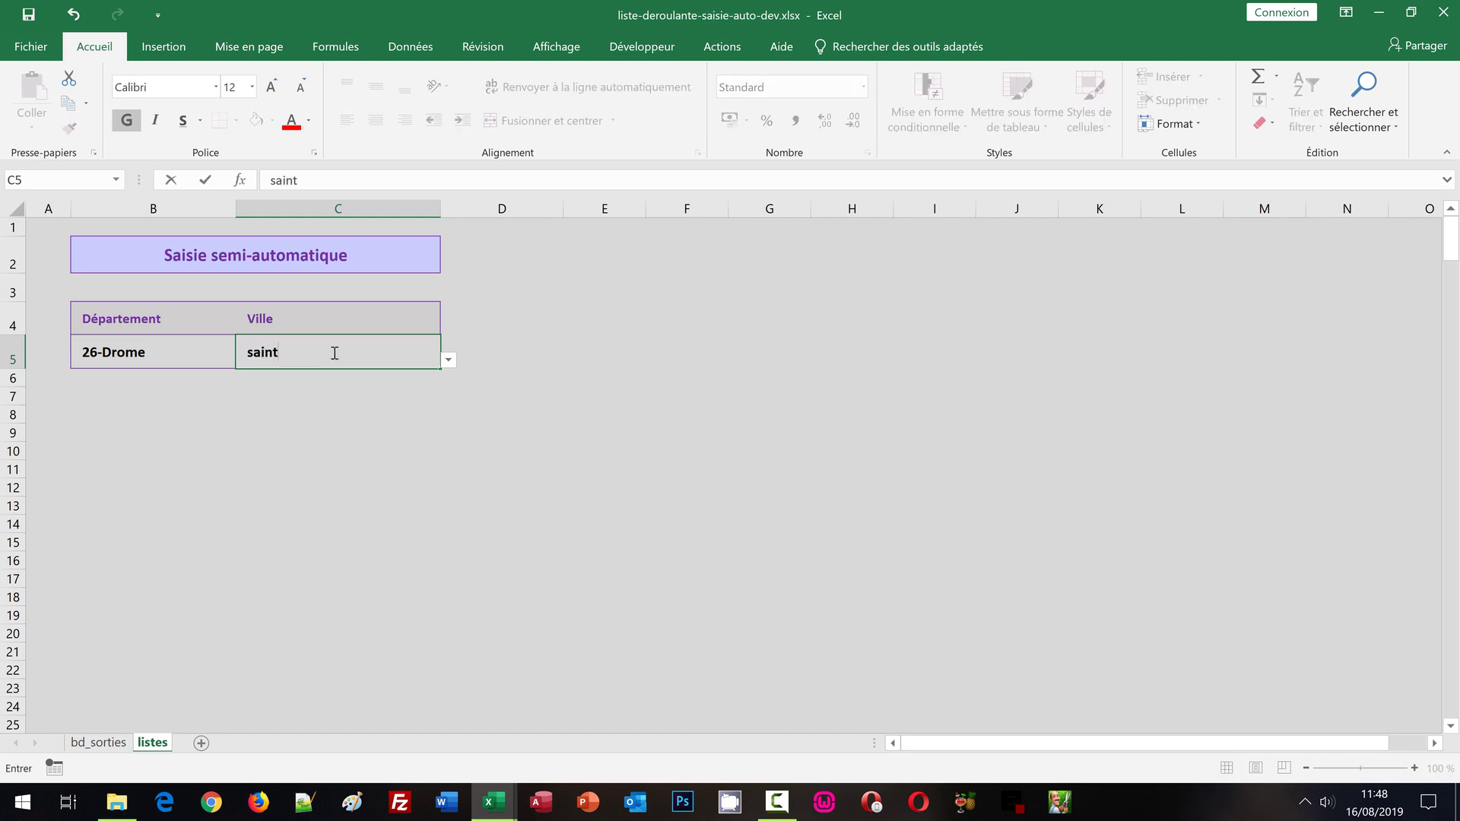
pyautogui.click(450, 361)
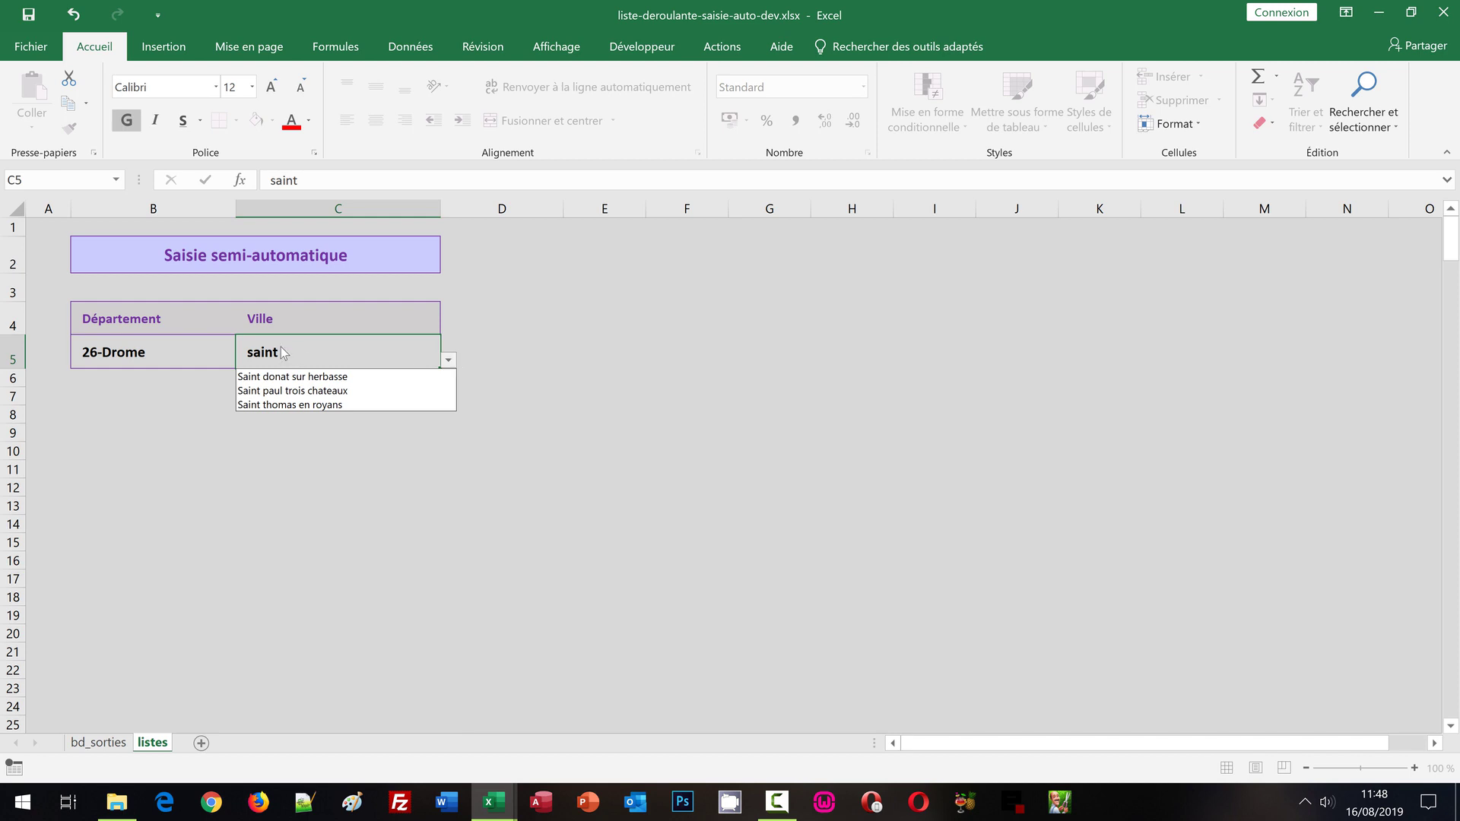
pyautogui.click(290, 391)
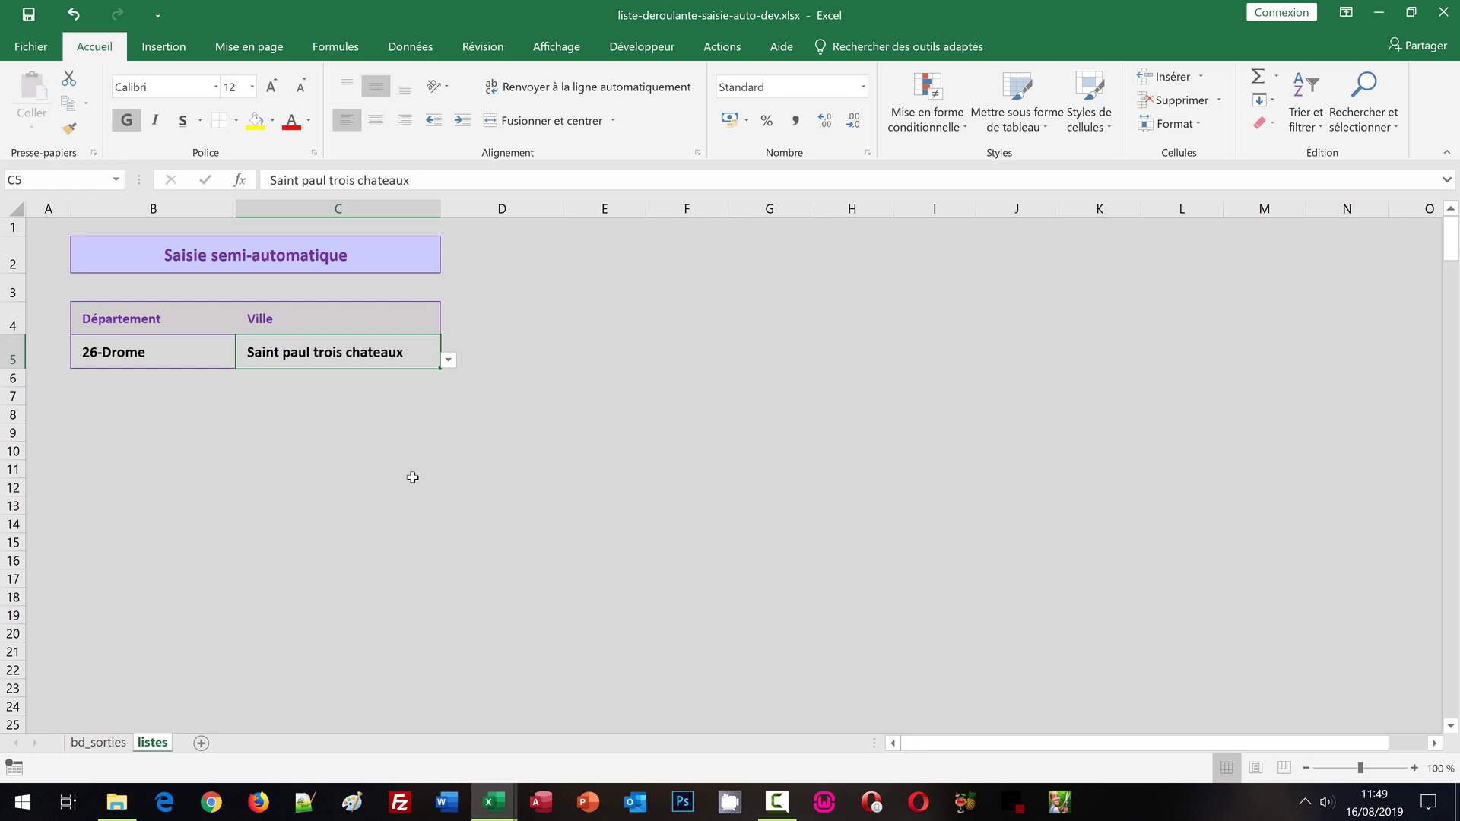
pyautogui.moveTo(492, 801)
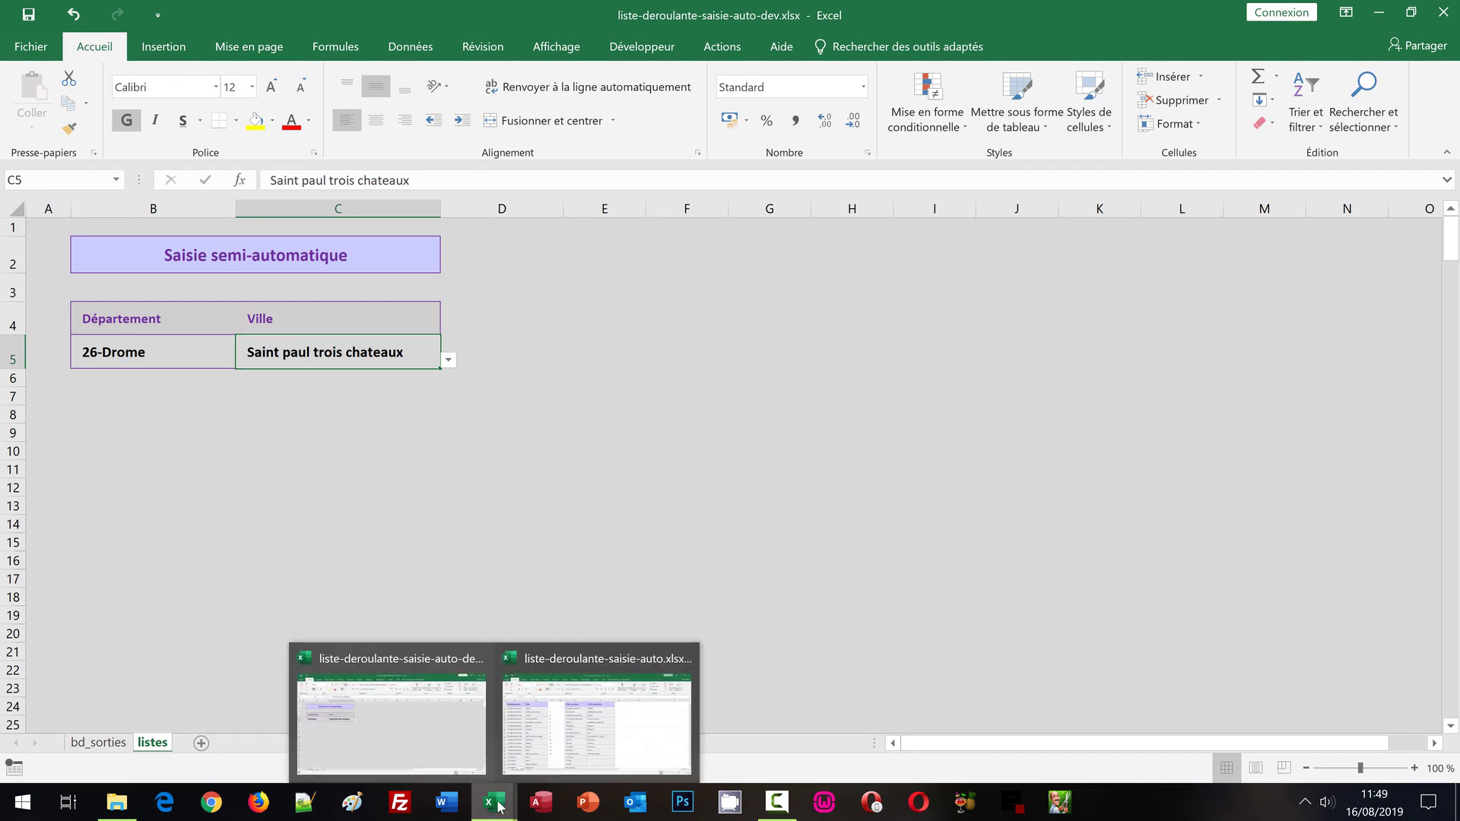
# Switch to liste-deroulante-saisie-auto.xlsx and select the Ville and Département columns
pyautogui.click(578, 730)
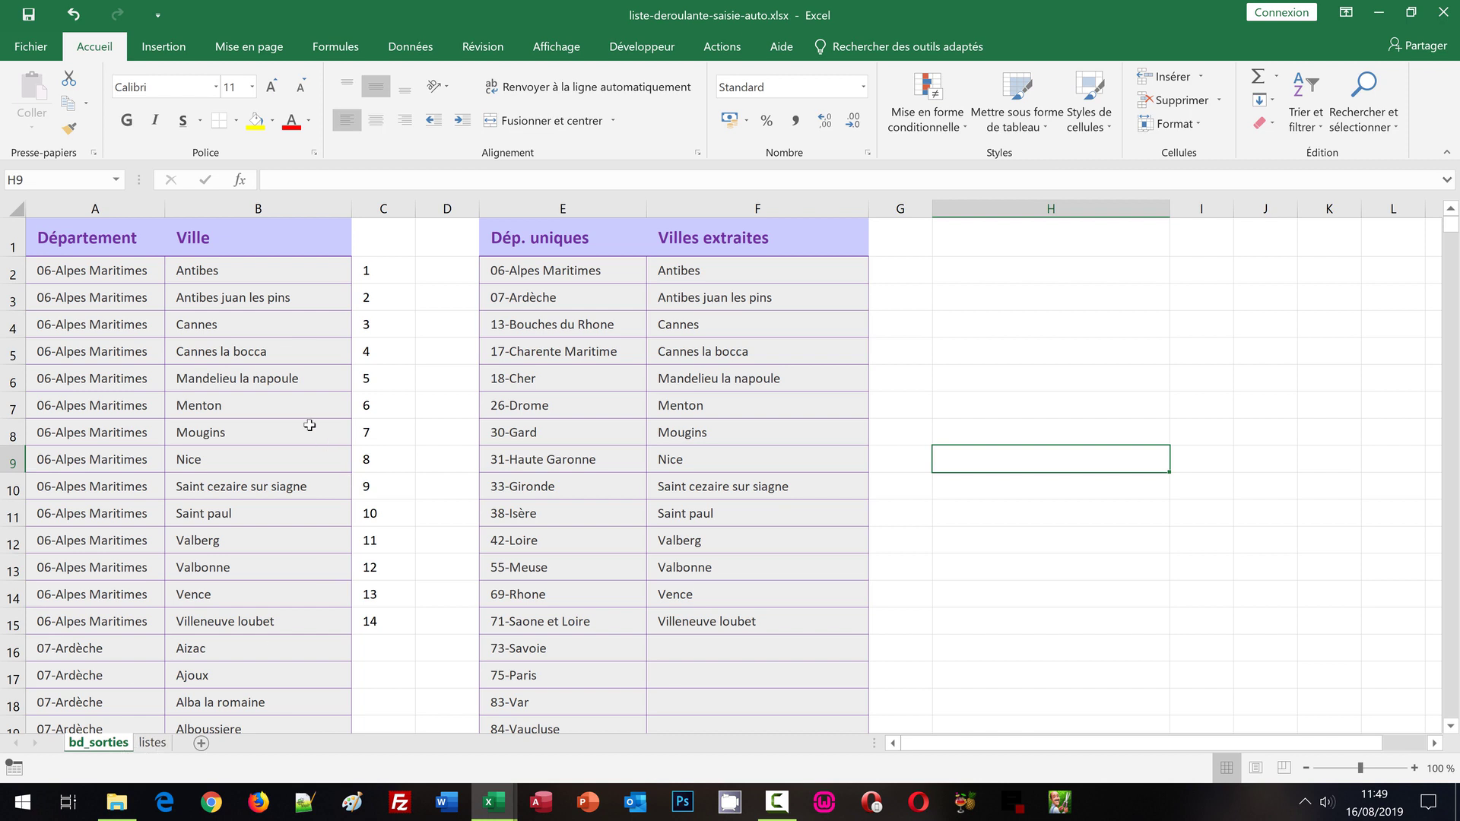
pyautogui.click(256, 207)
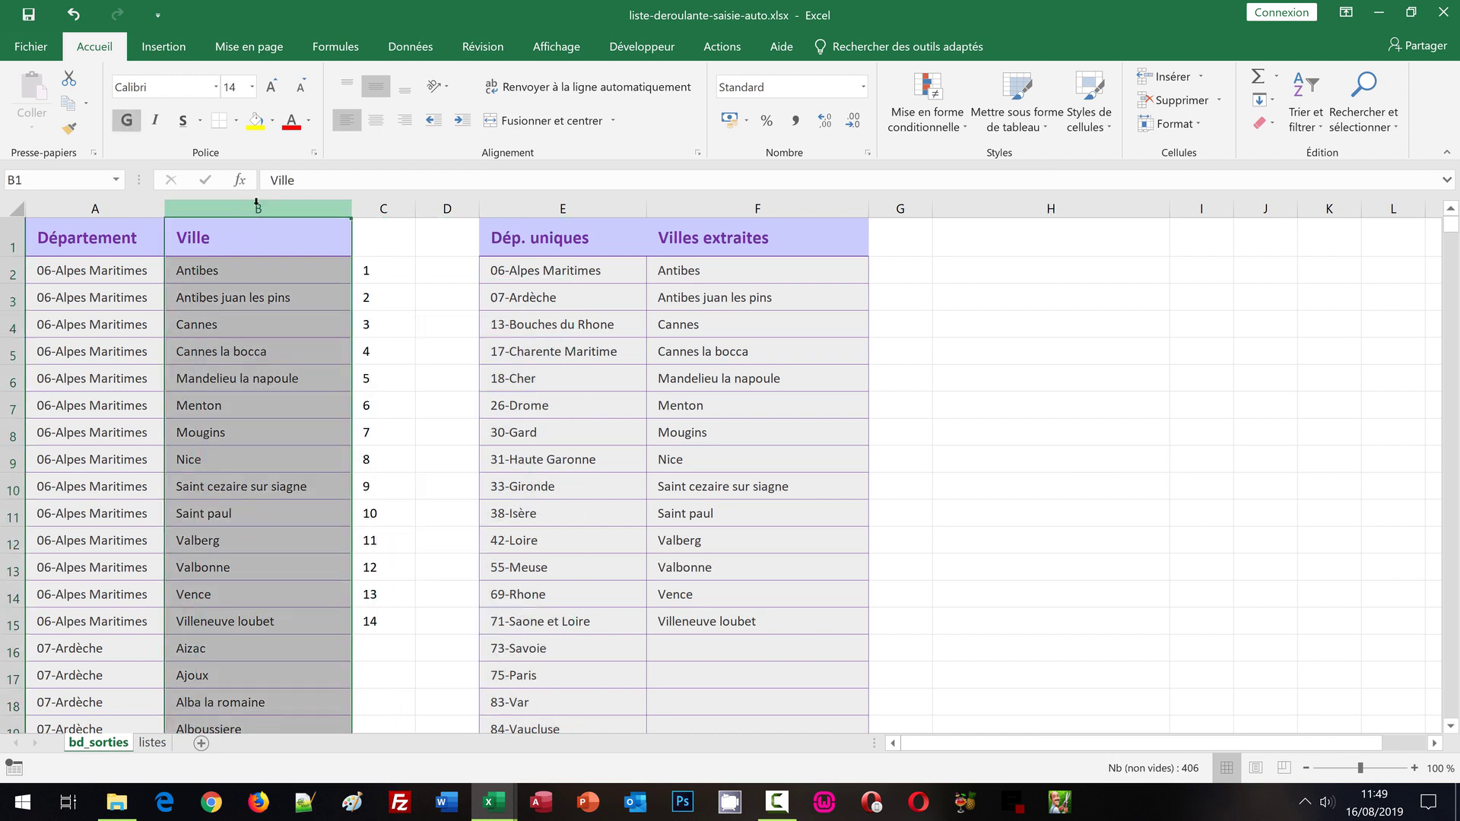
pyautogui.click(111, 203)
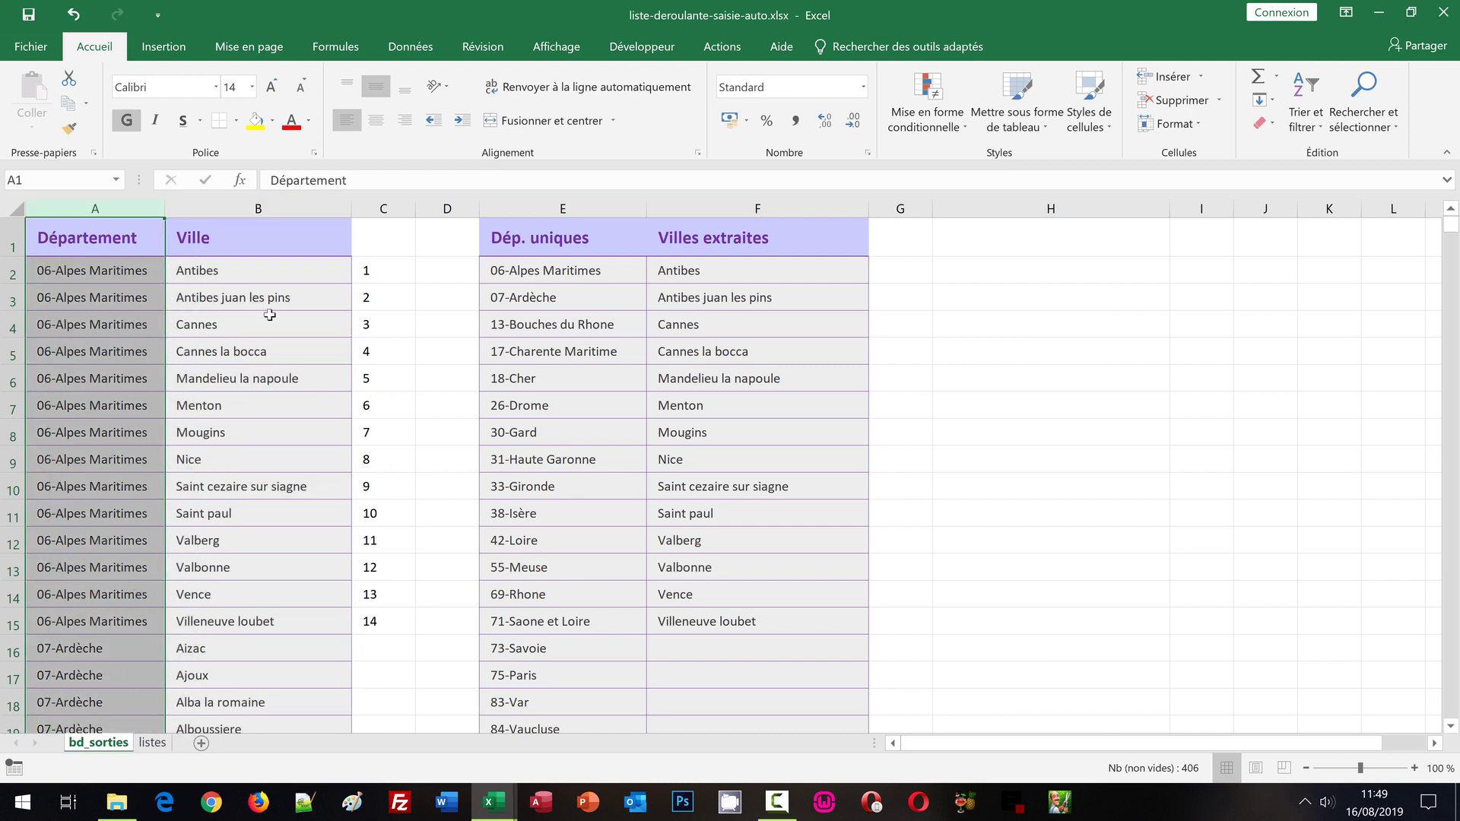
# Inspect the counter formulas in C2–C4 and the city extraction formula in F2
pyautogui.click(390, 273)
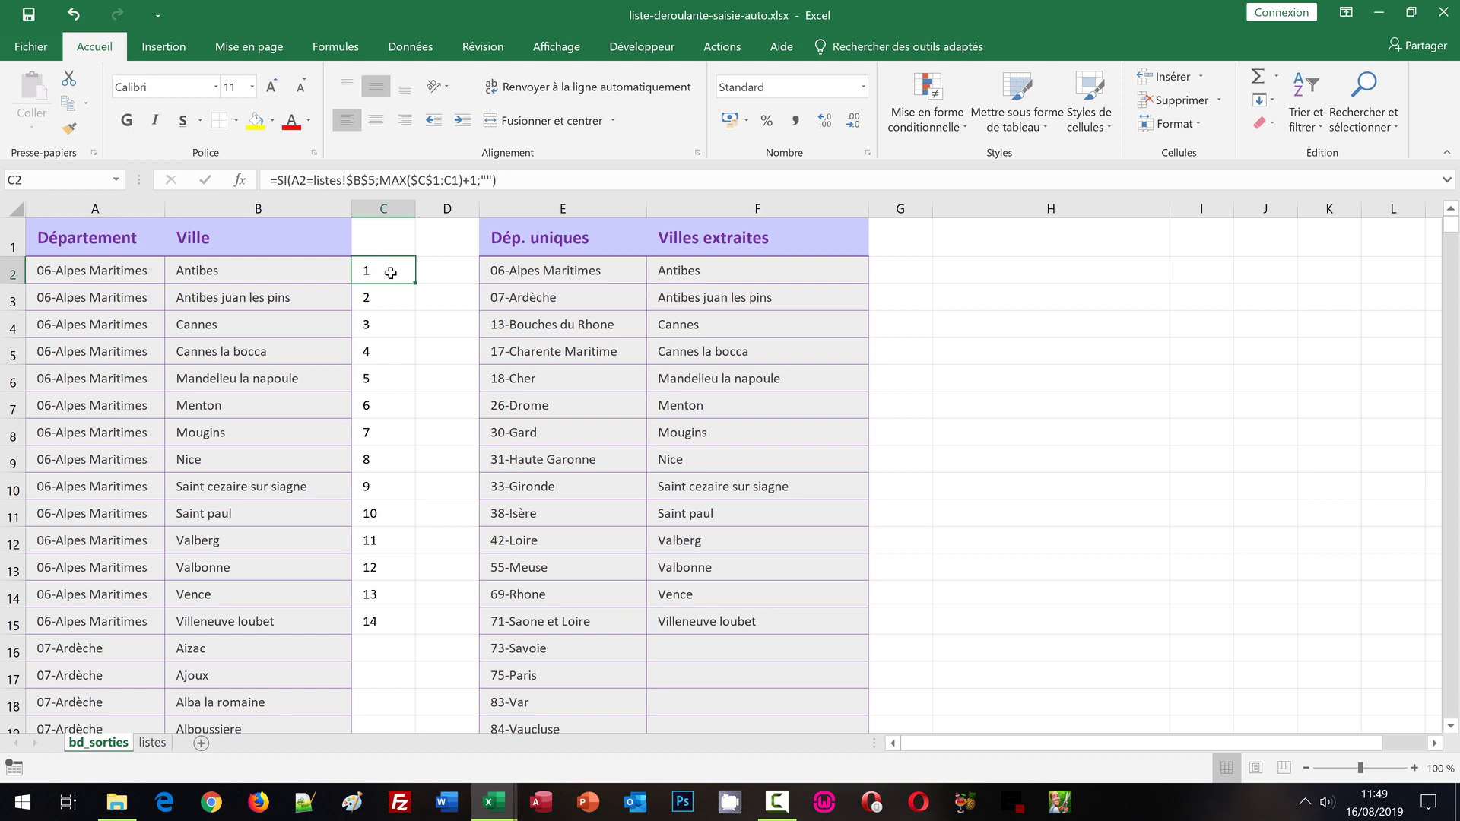
pyautogui.click(378, 296)
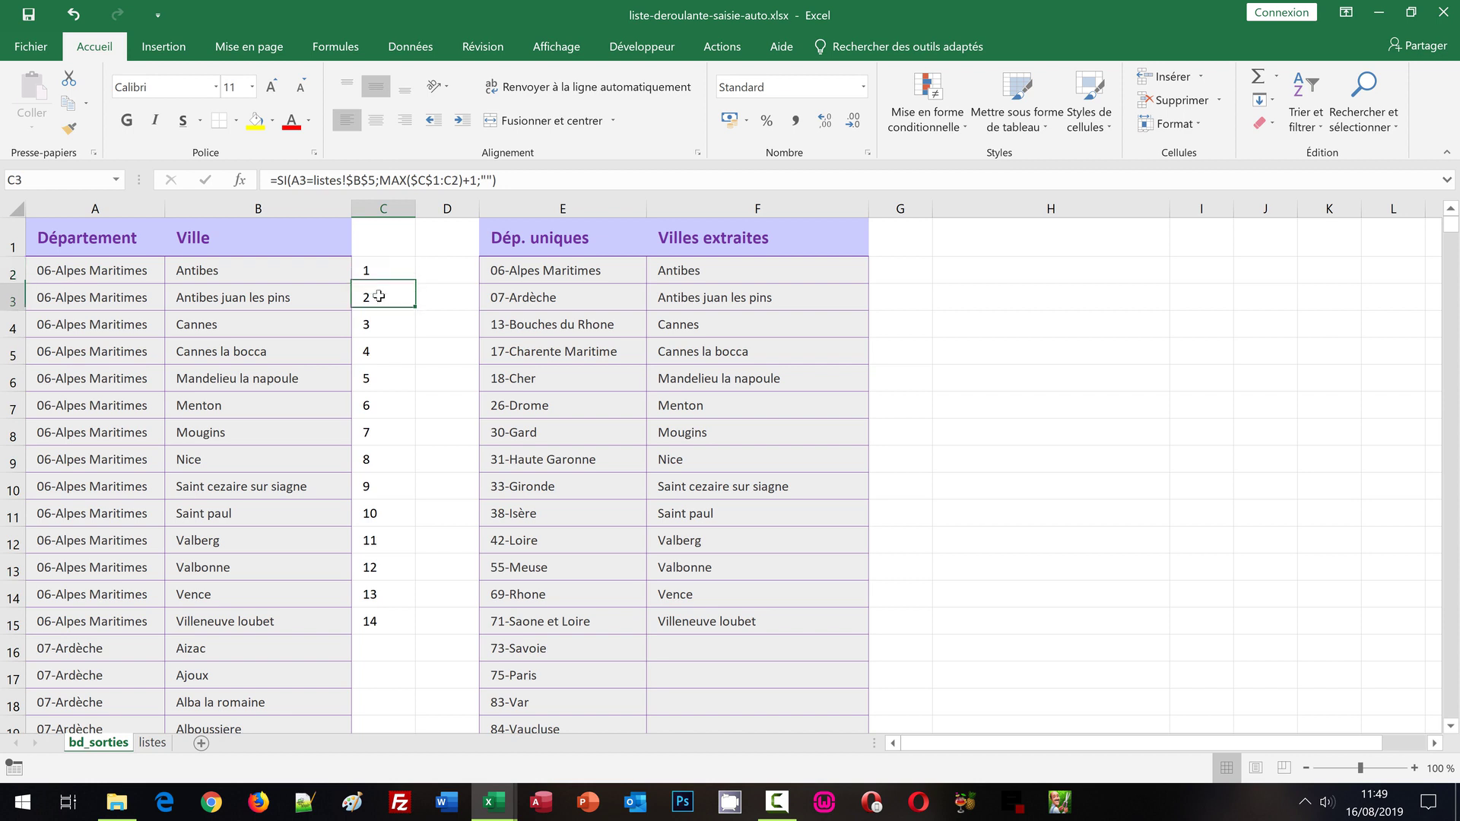
pyautogui.click(380, 324)
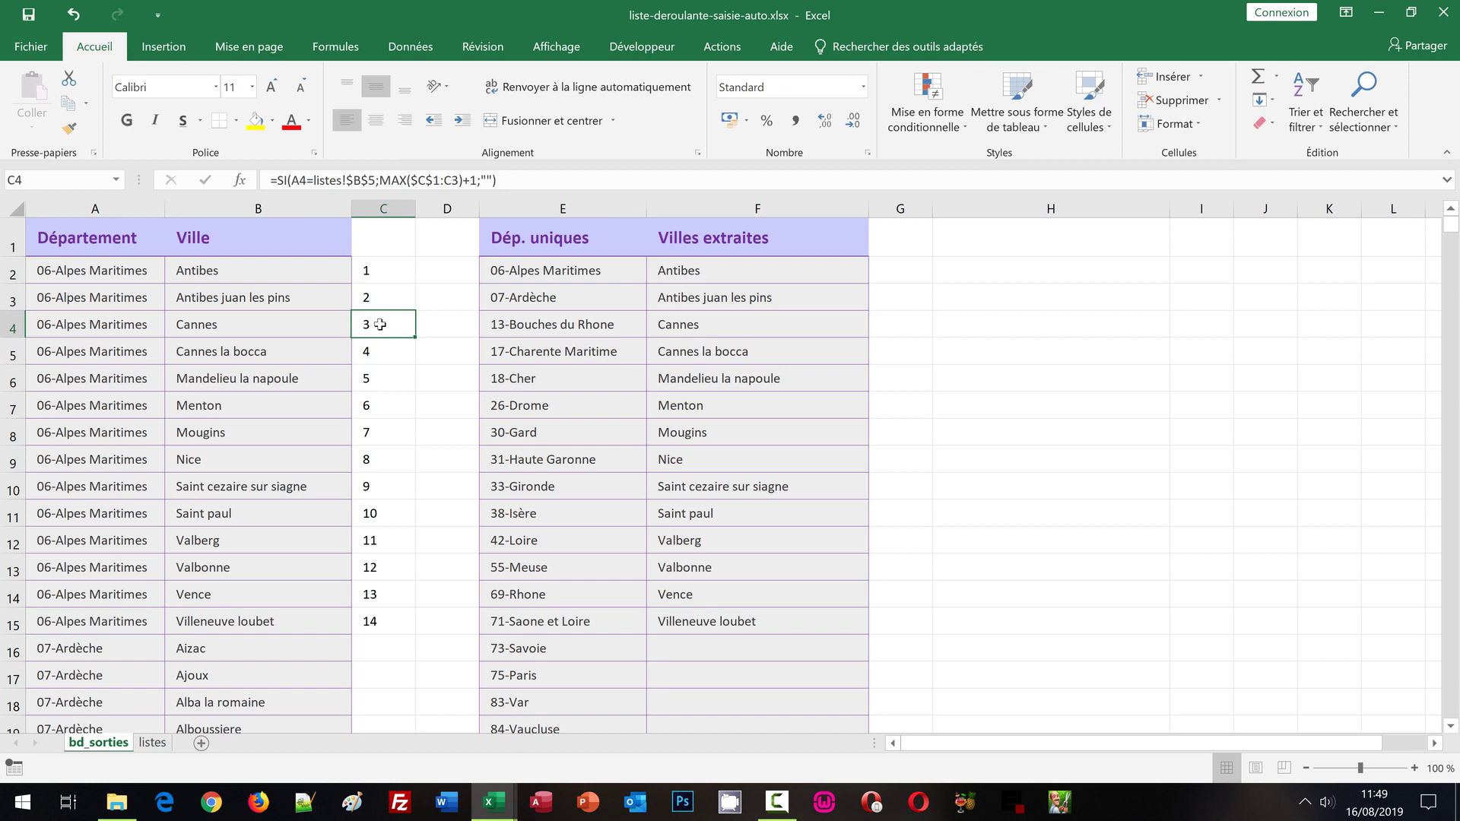
pyautogui.click(726, 272)
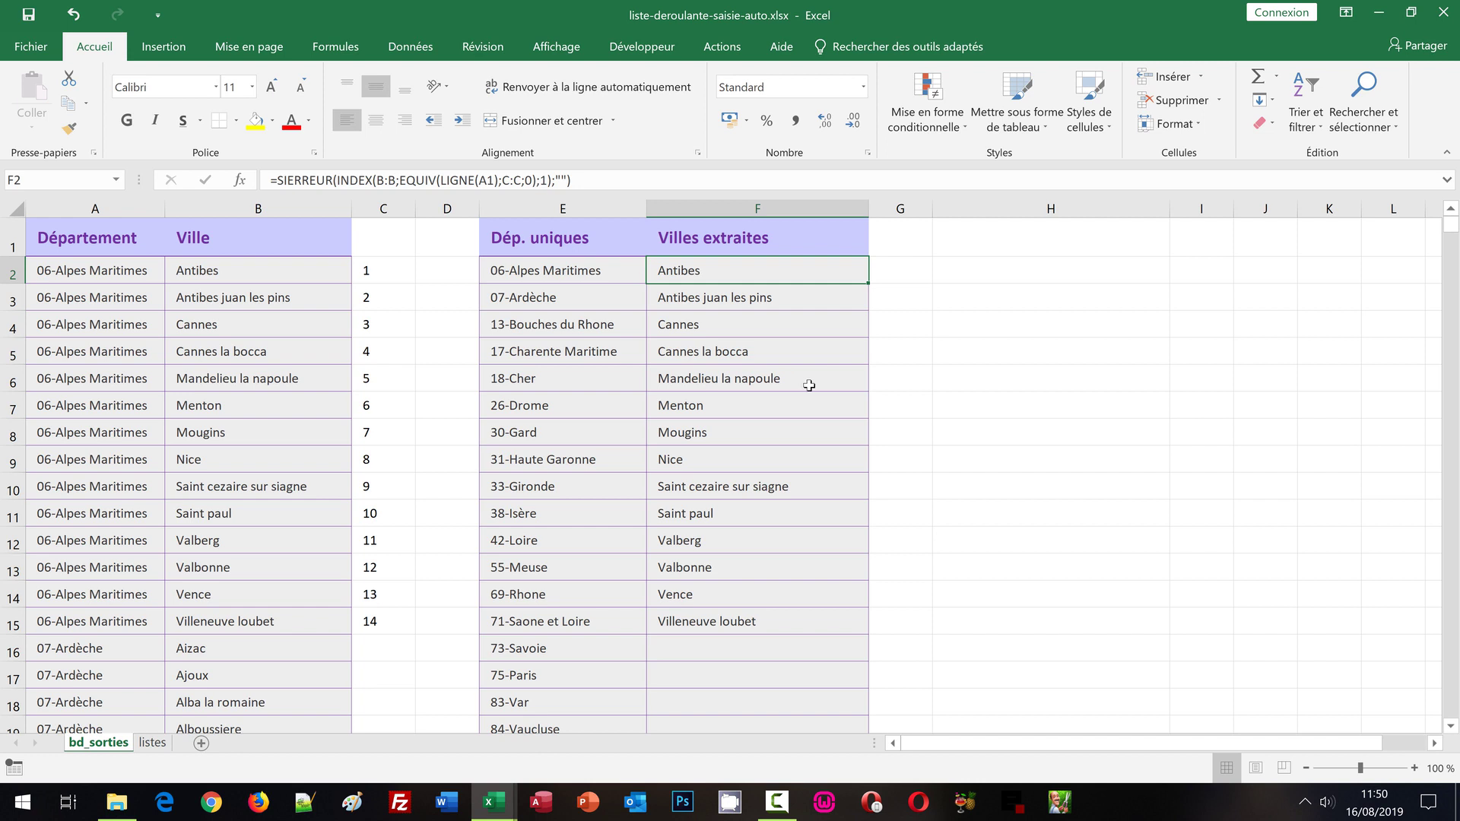
pyautogui.click(901, 272)
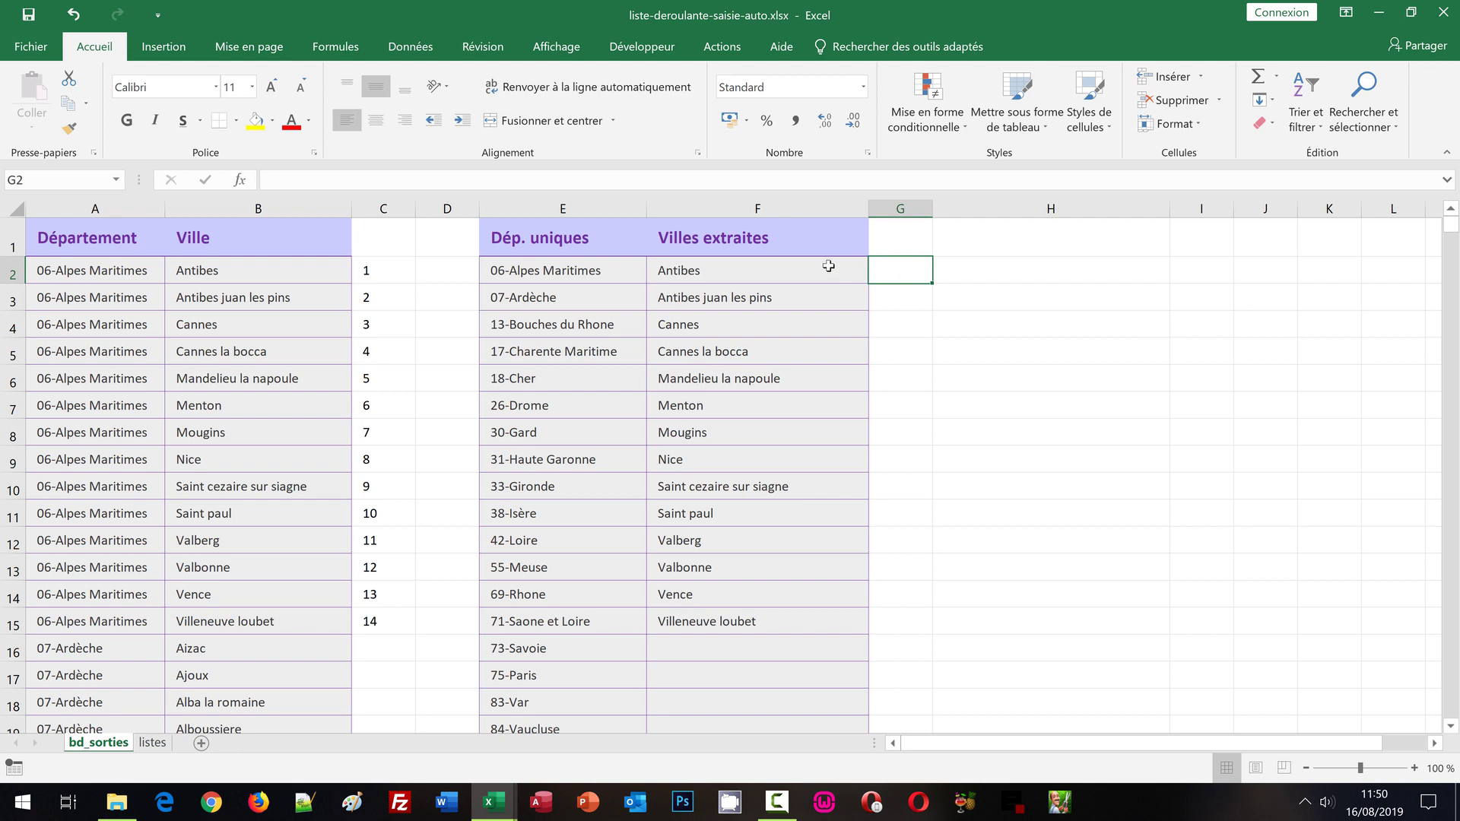
pyautogui.moveTo(812, 263); pyautogui.dragTo(800, 479)
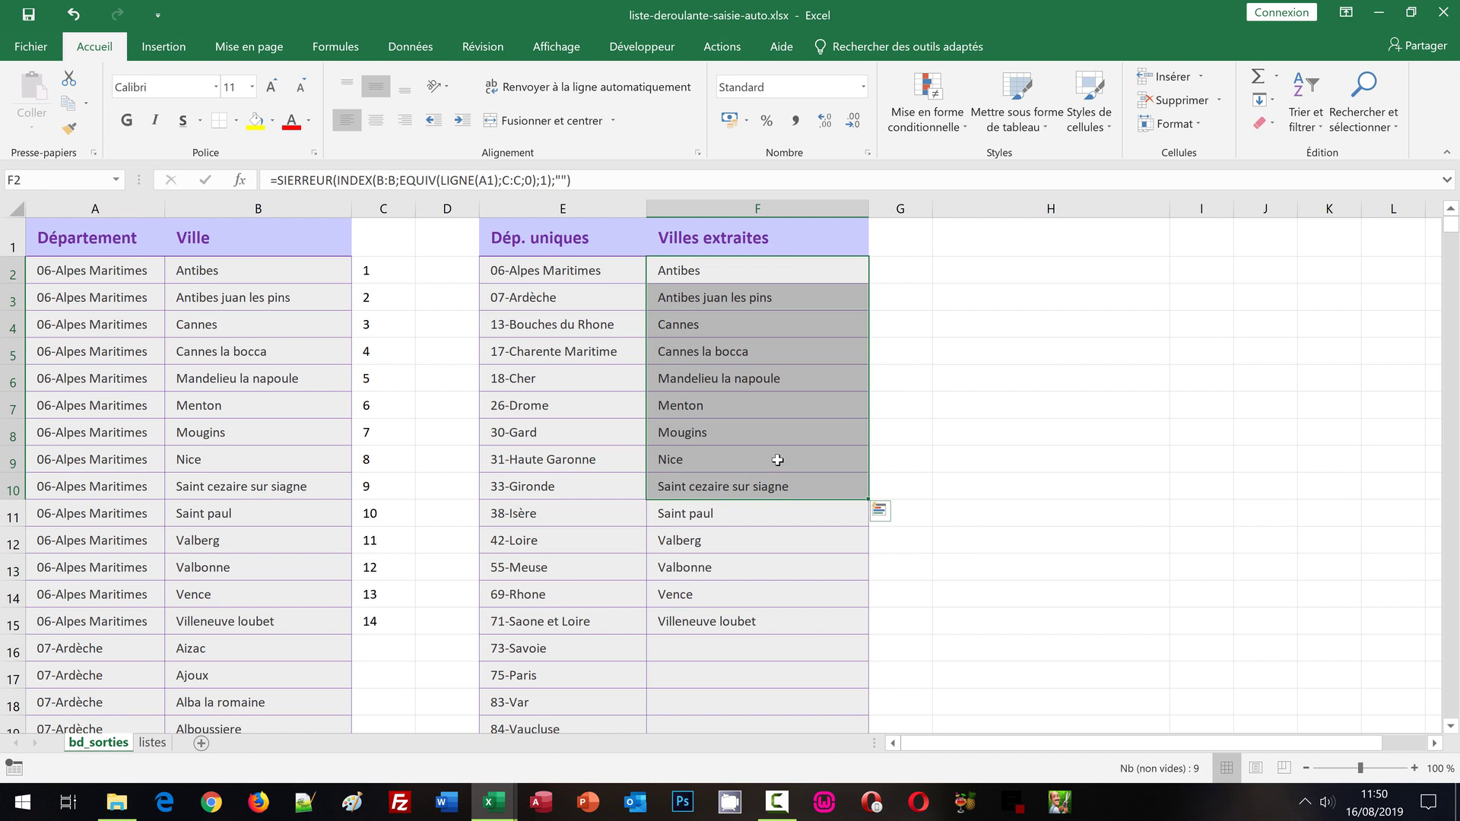
pyautogui.click(910, 267)
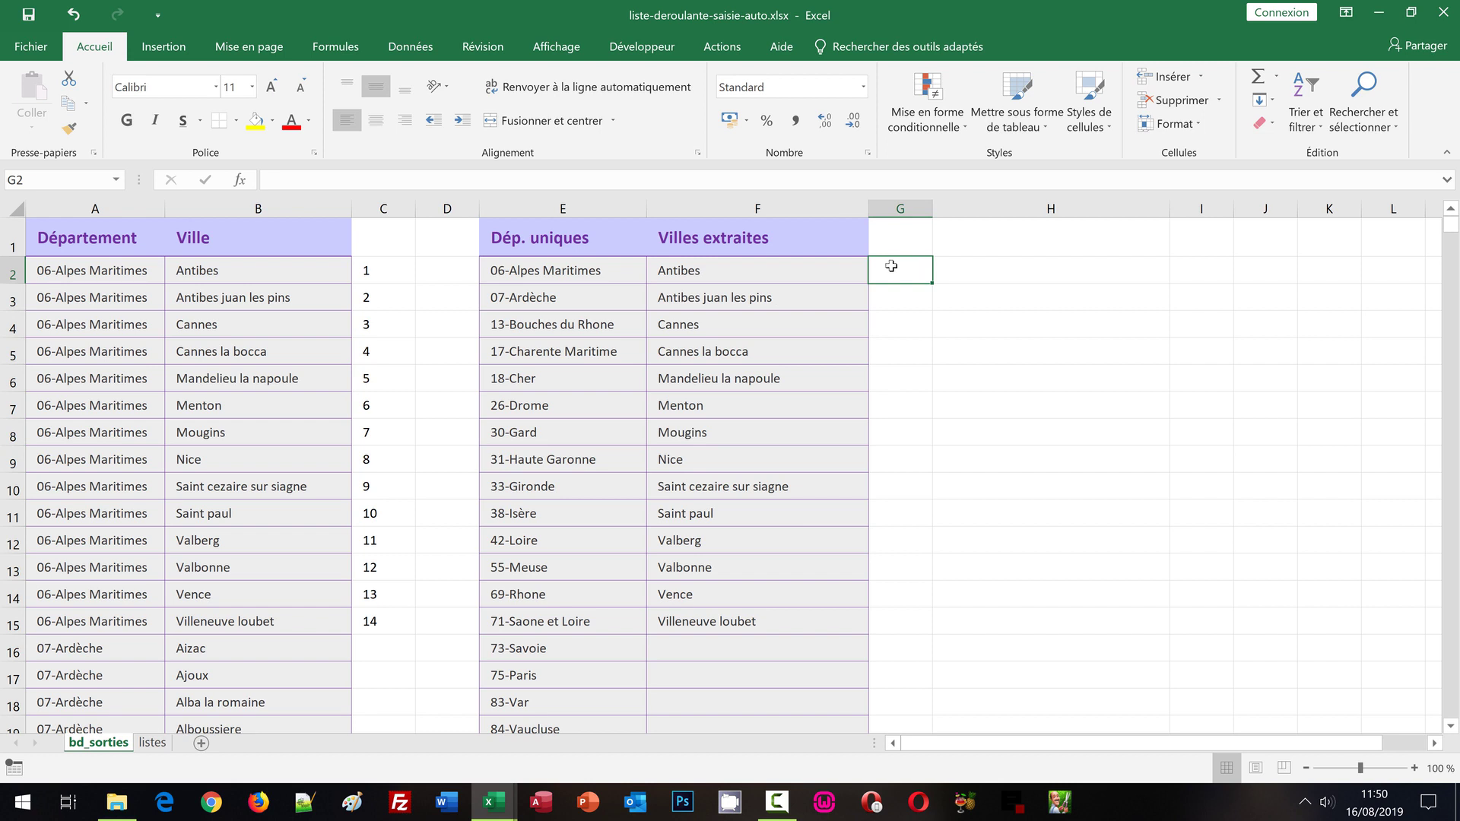
pyautogui.click(153, 742)
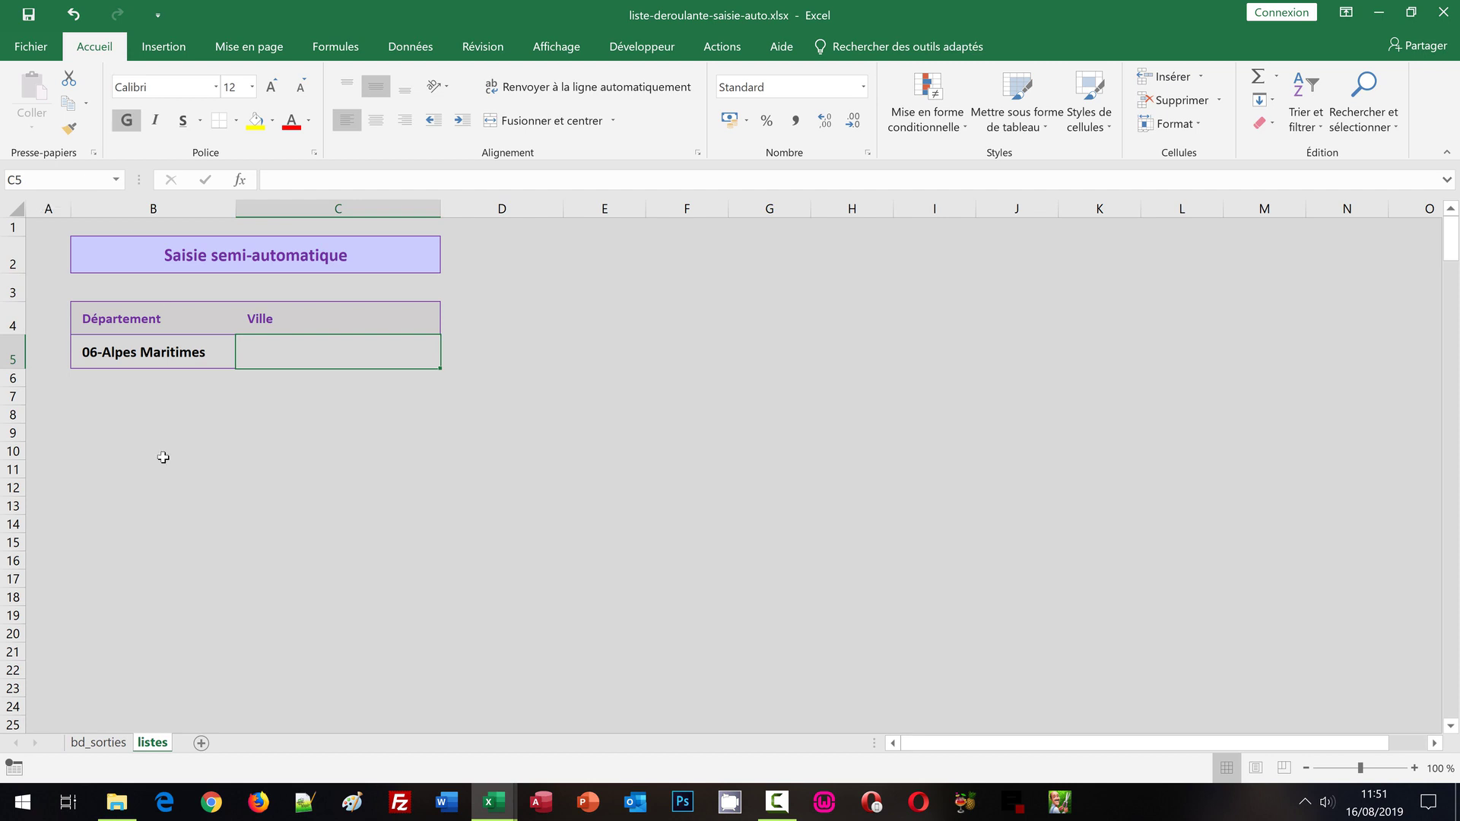
pyautogui.click(99, 743)
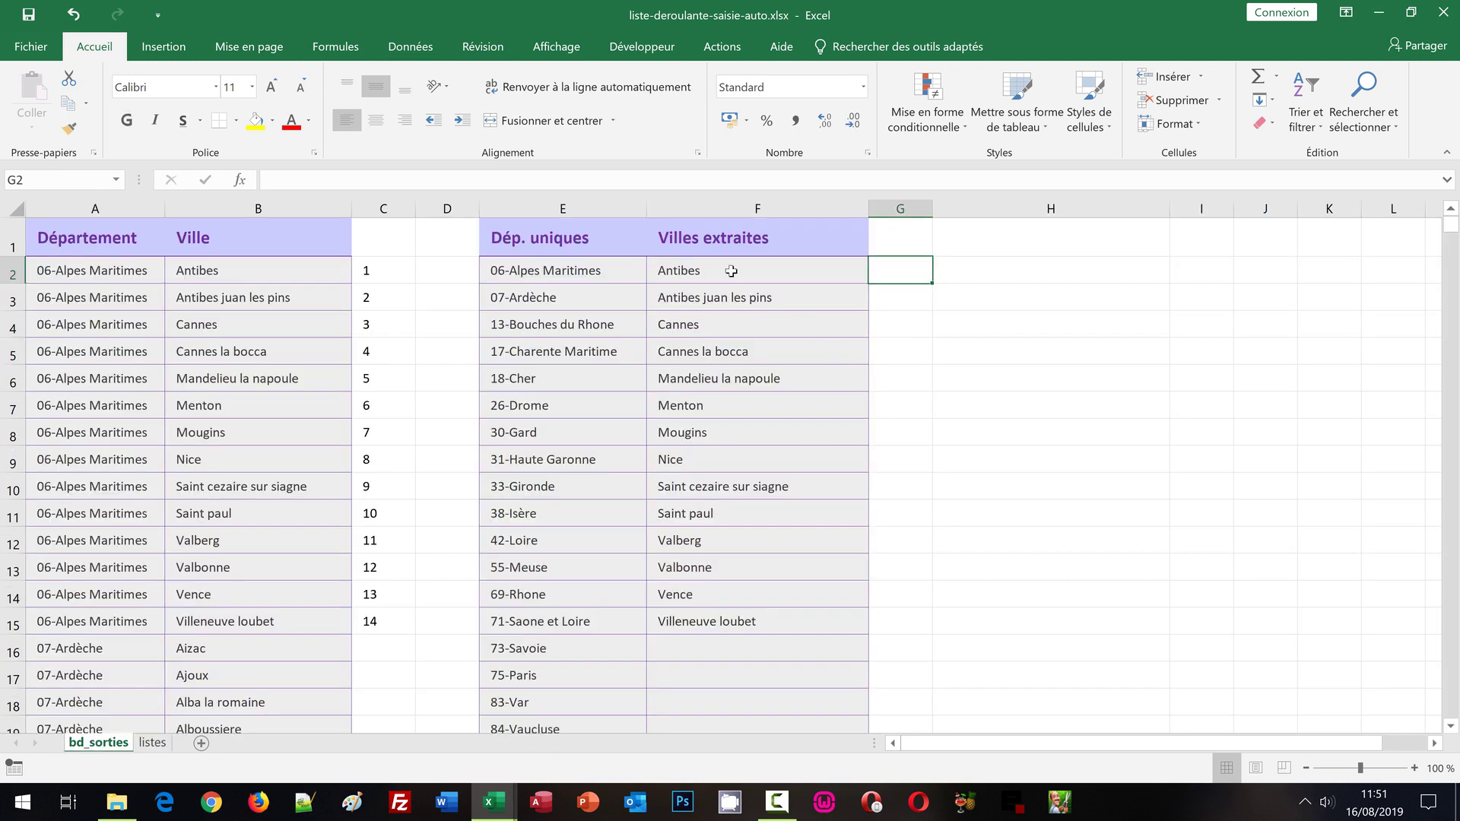
pyautogui.moveTo(733, 272); pyautogui.dragTo(730, 622)
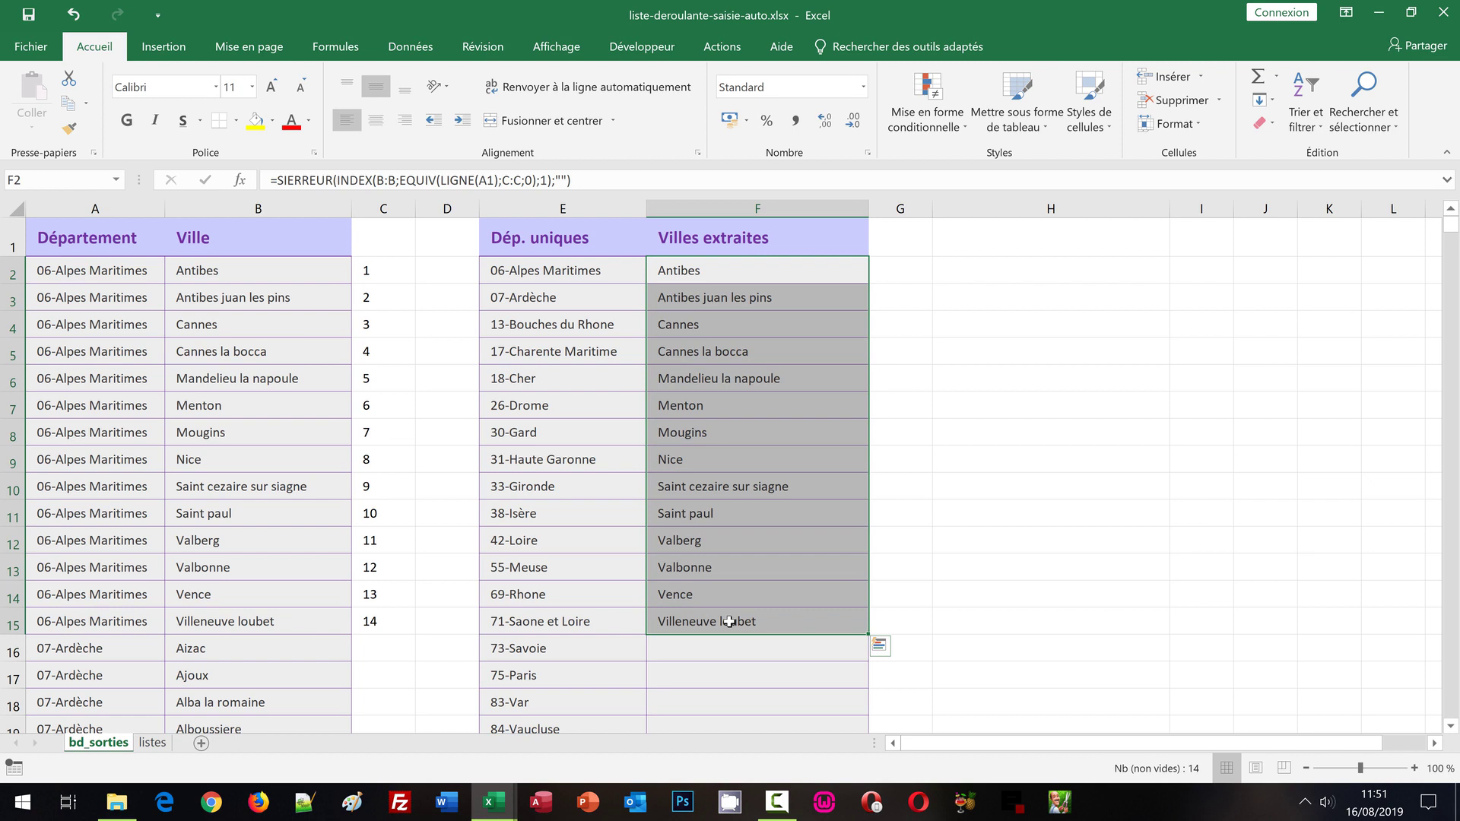
pyautogui.click(891, 271)
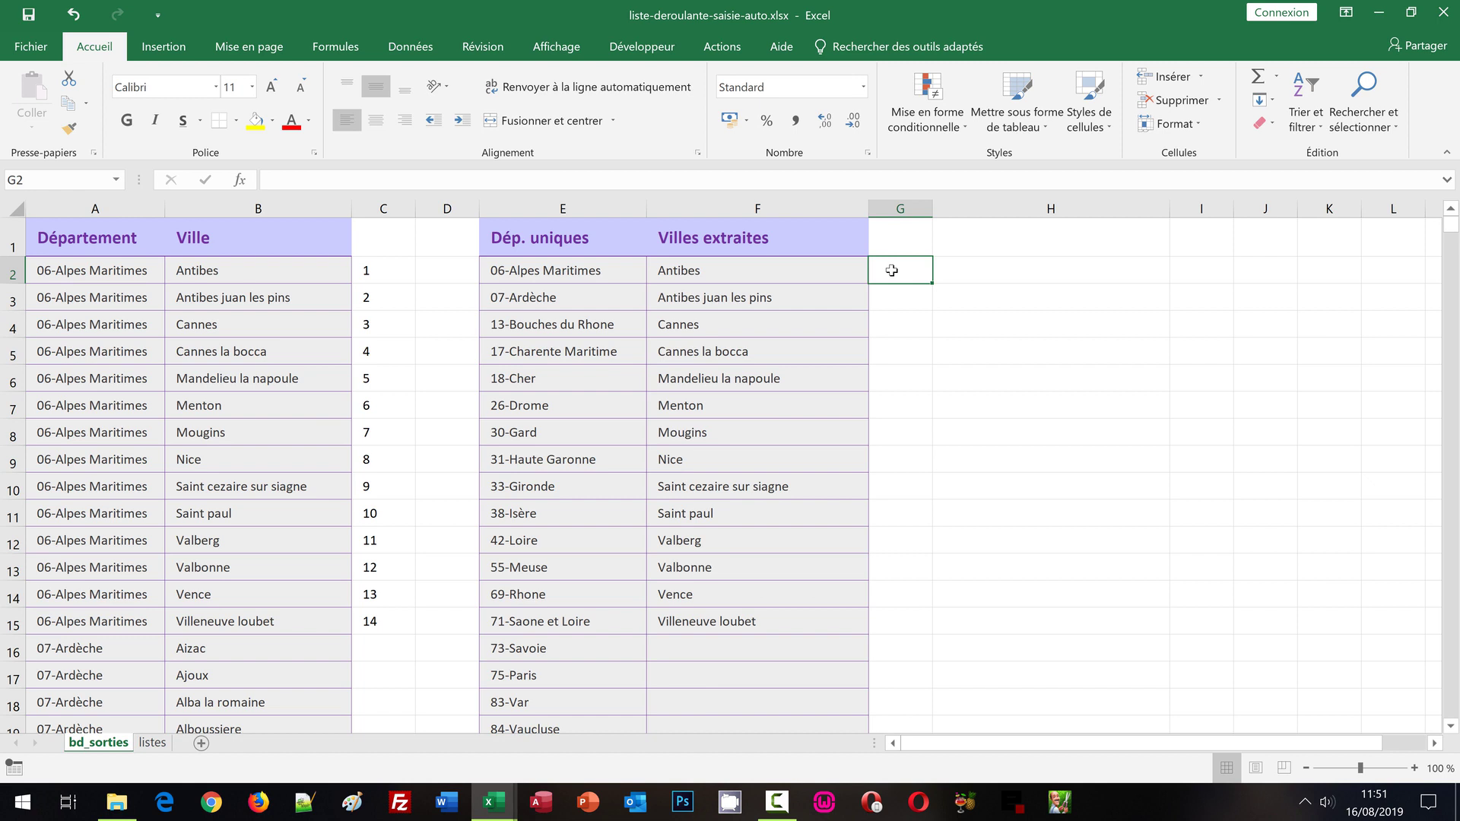
pyautogui.click(808, 276)
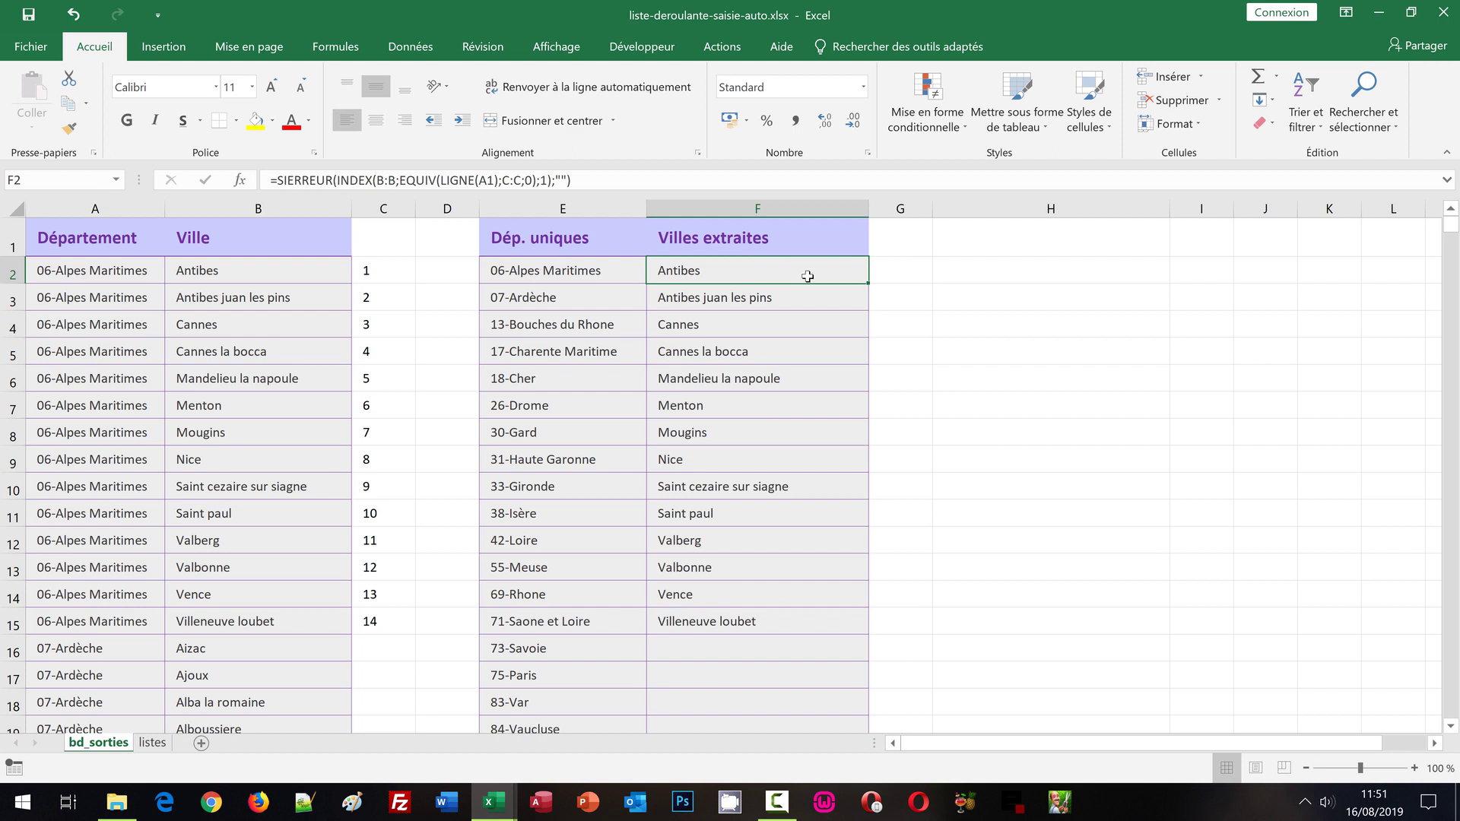
pyautogui.click(883, 275)
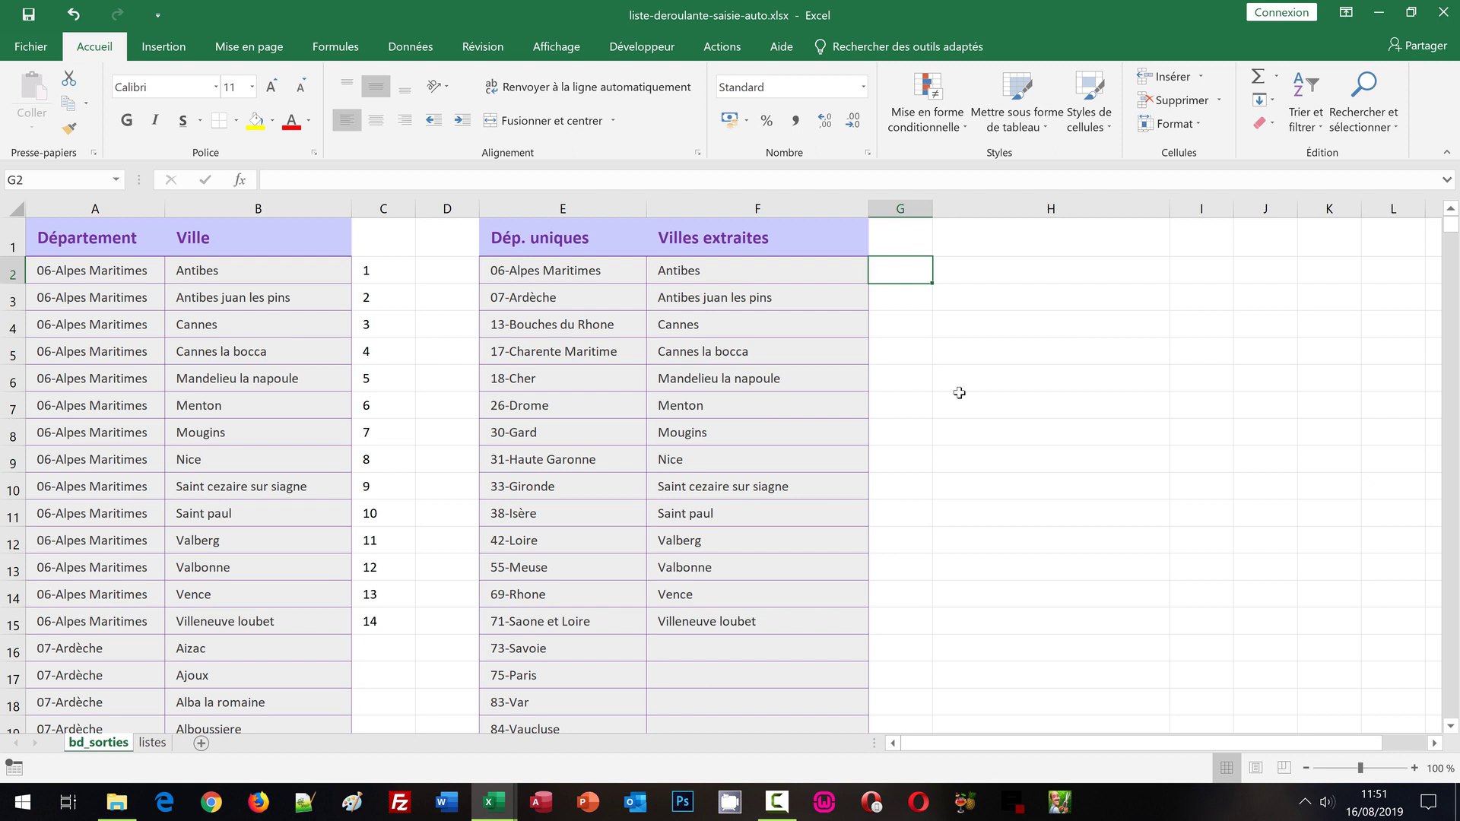
# Start G2 with =Si(listes!$C$5<>""; to test that the Ville cell isn't empty
pyautogui.write('=')
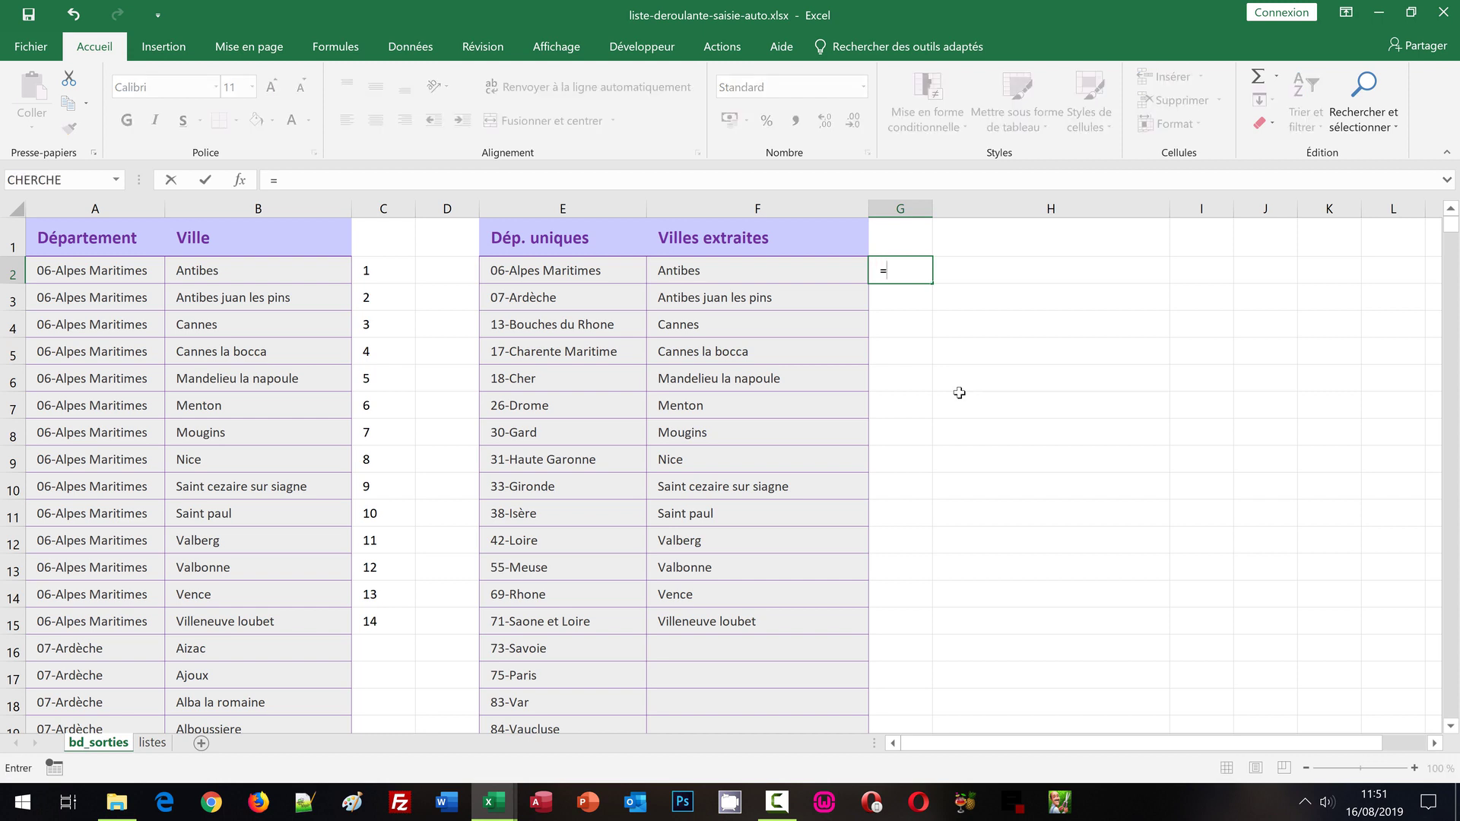
pyautogui.write('S')
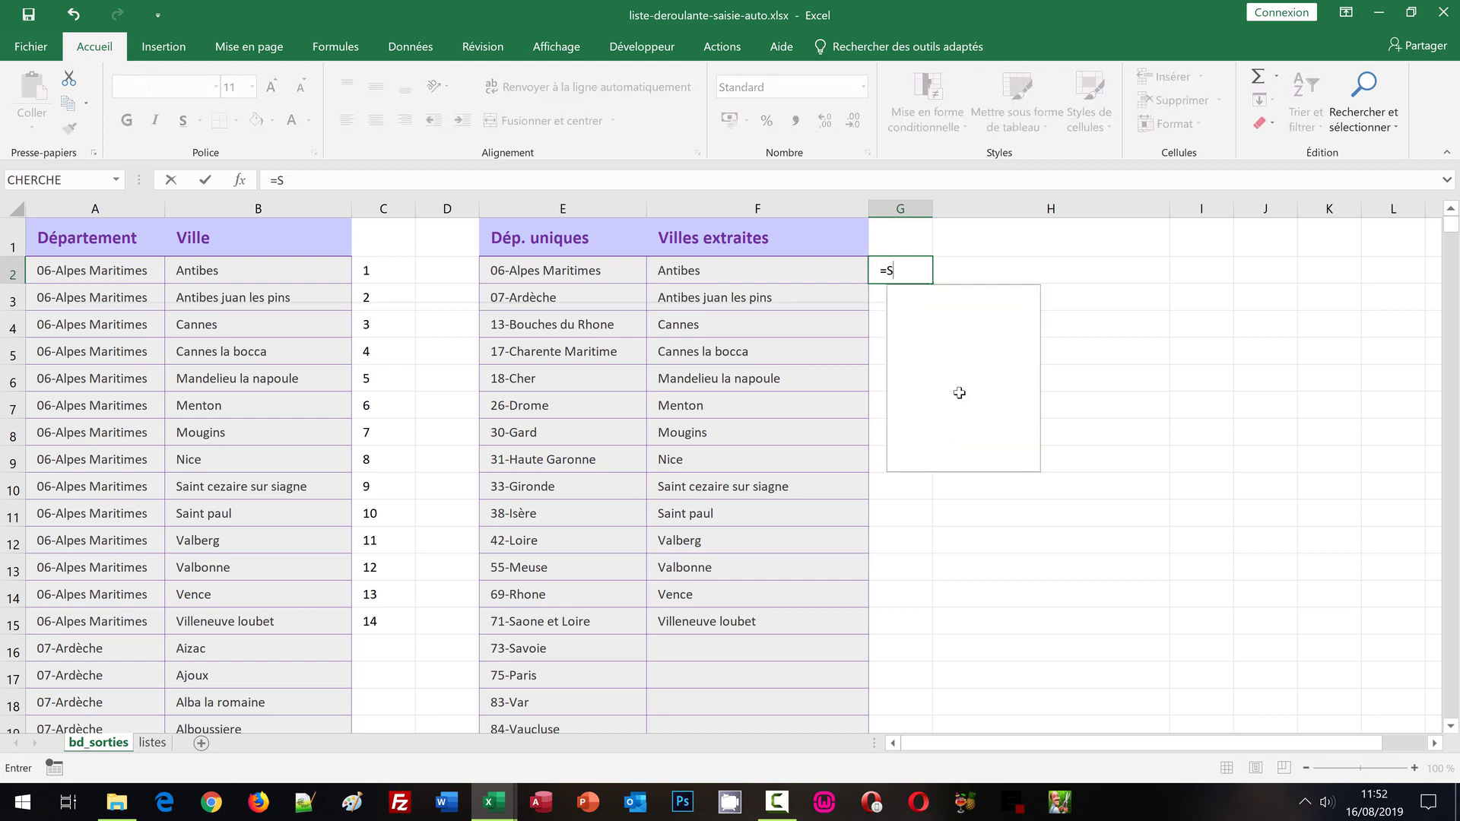
pyautogui.write('i(')
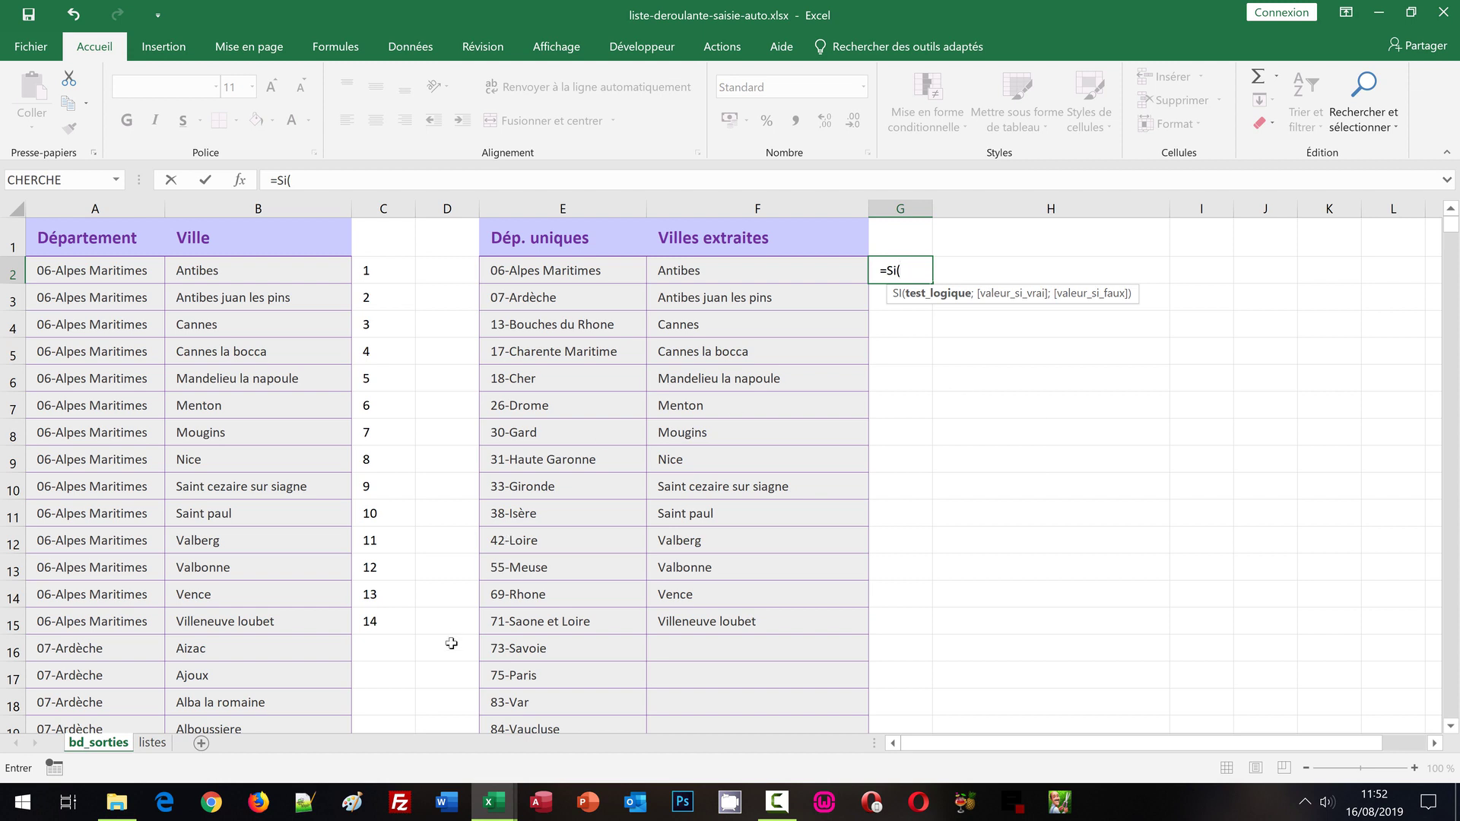
pyautogui.click(153, 743)
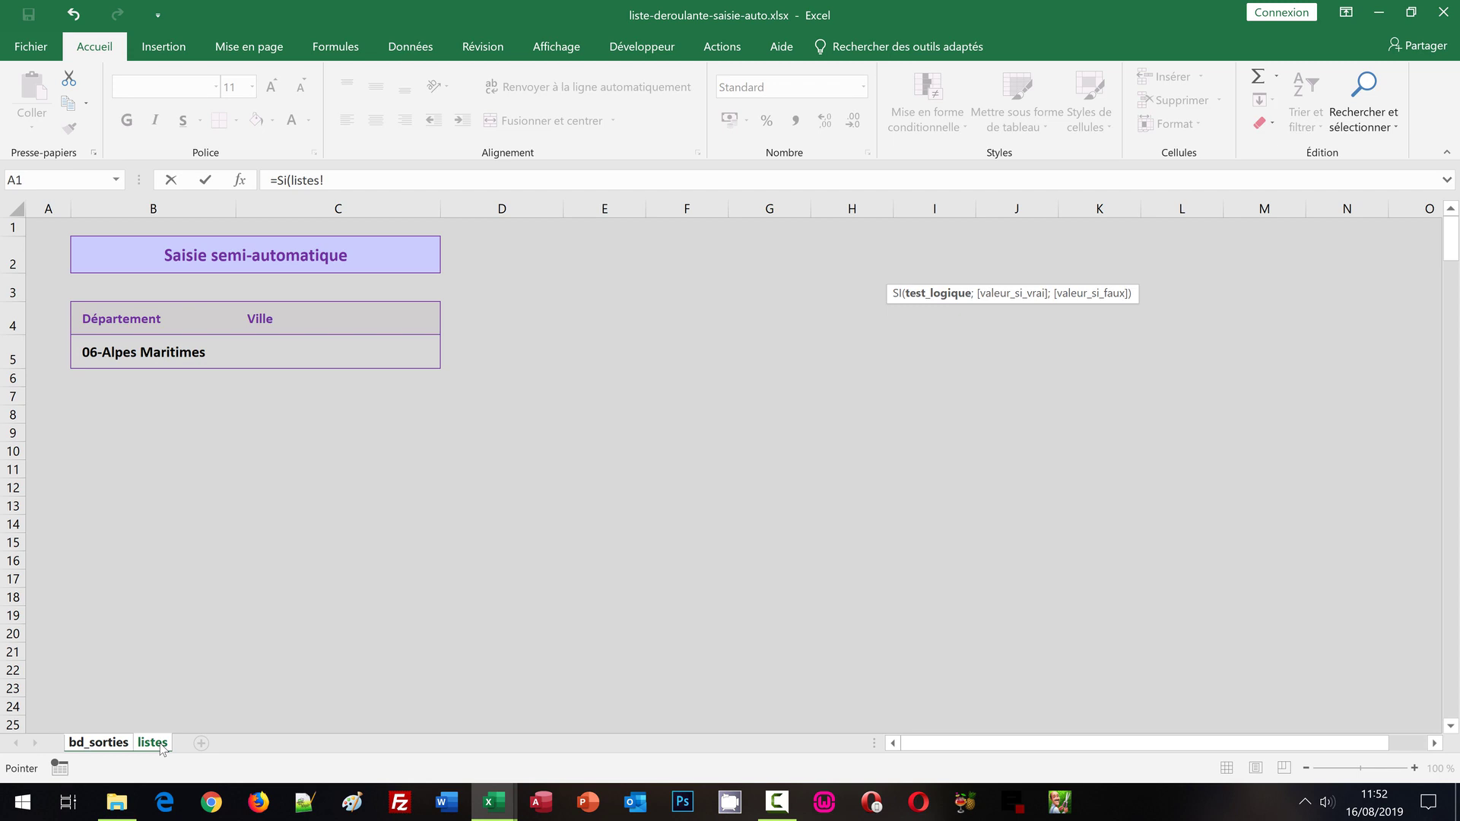
pyautogui.click(312, 351)
pyautogui.press('F4')
pyautogui.write('<>"')
pyautogui.write(';')
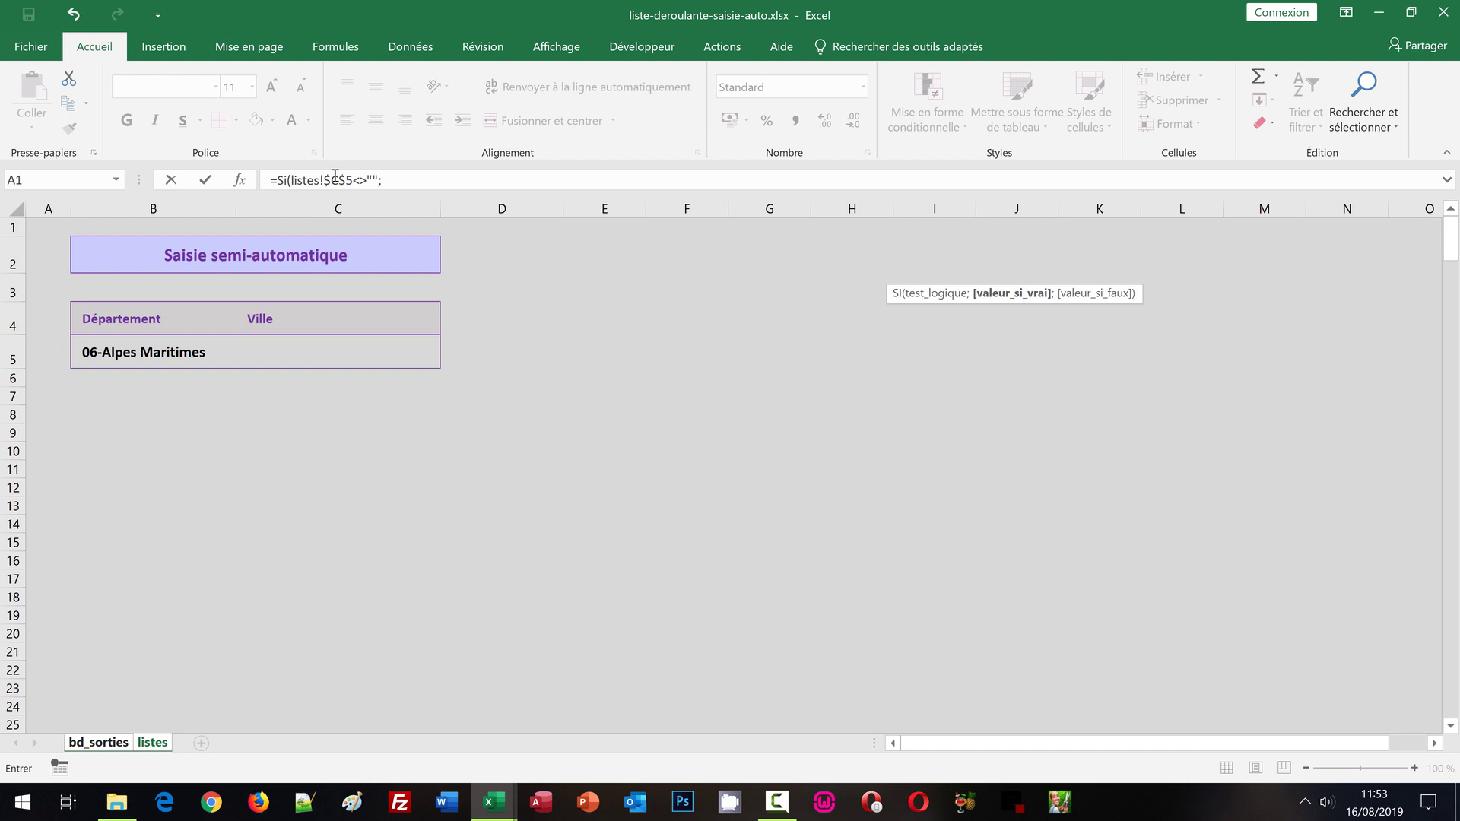
# Add Si(EstErreur(Cherche(listes!$C$5; to search for the typed Ville entry
pyautogui.write('S')
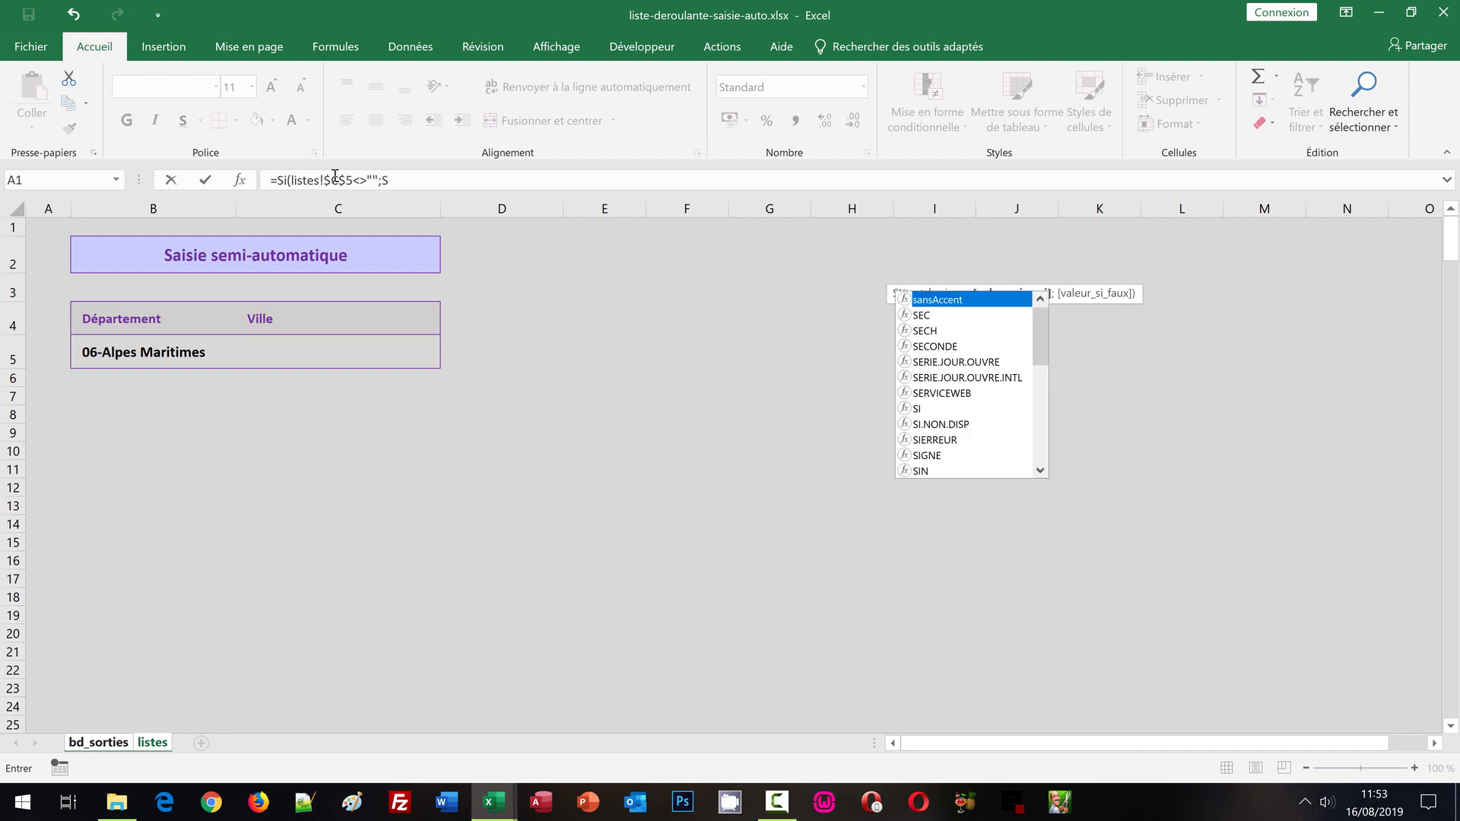
pyautogui.write('i(')
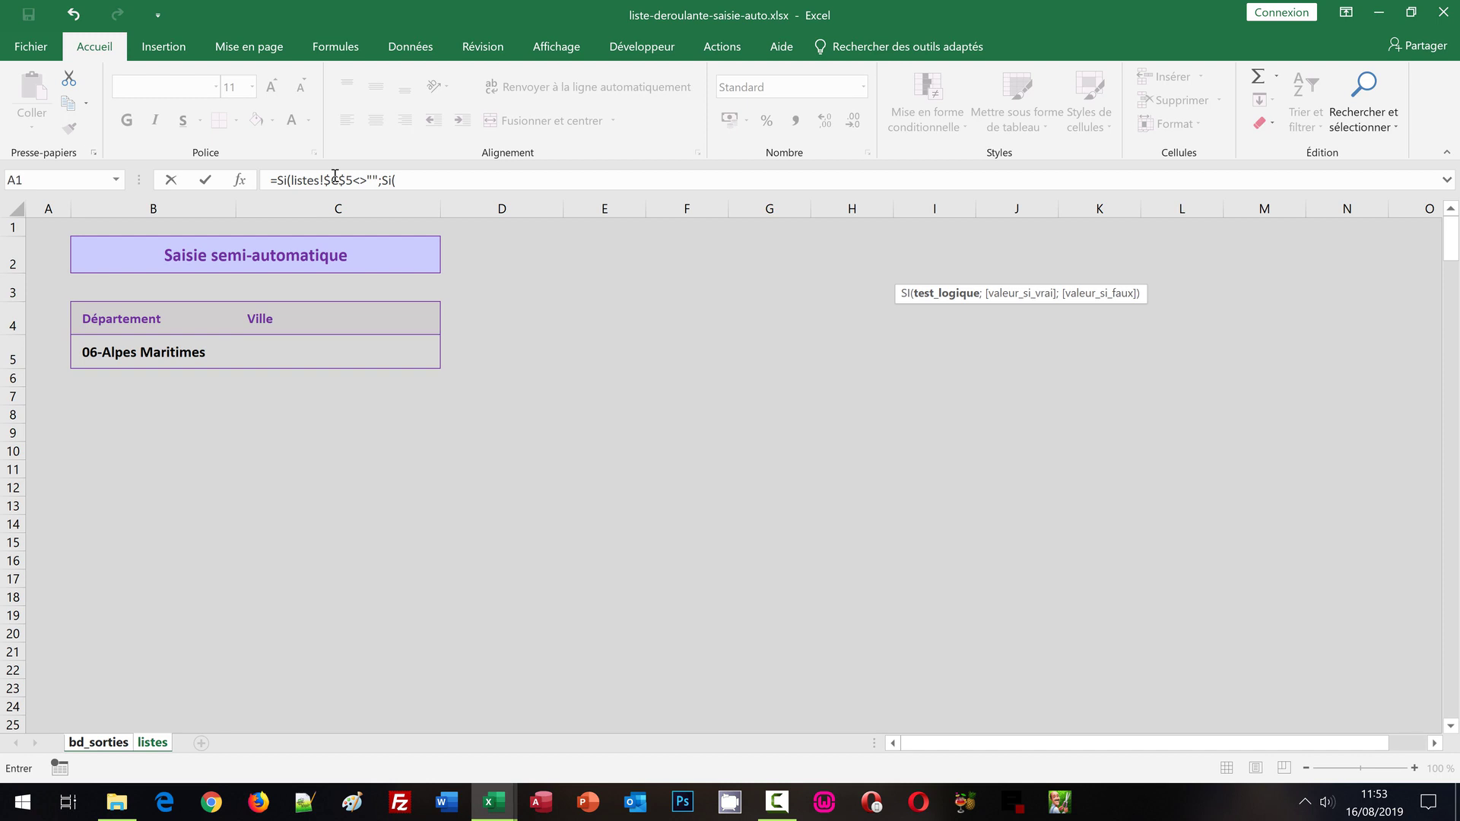
pyautogui.write('Es')
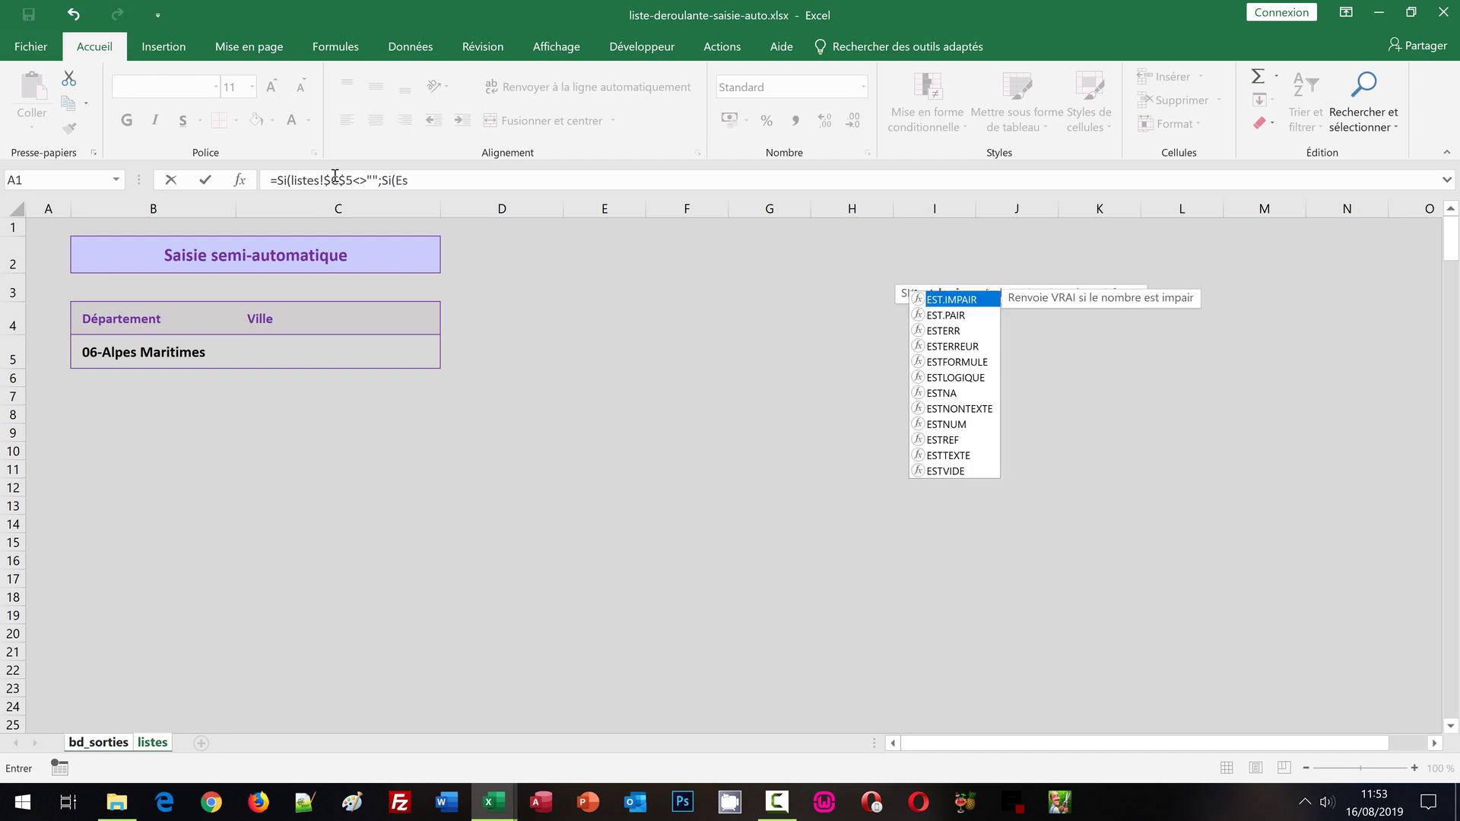
pyautogui.write('tErreu')
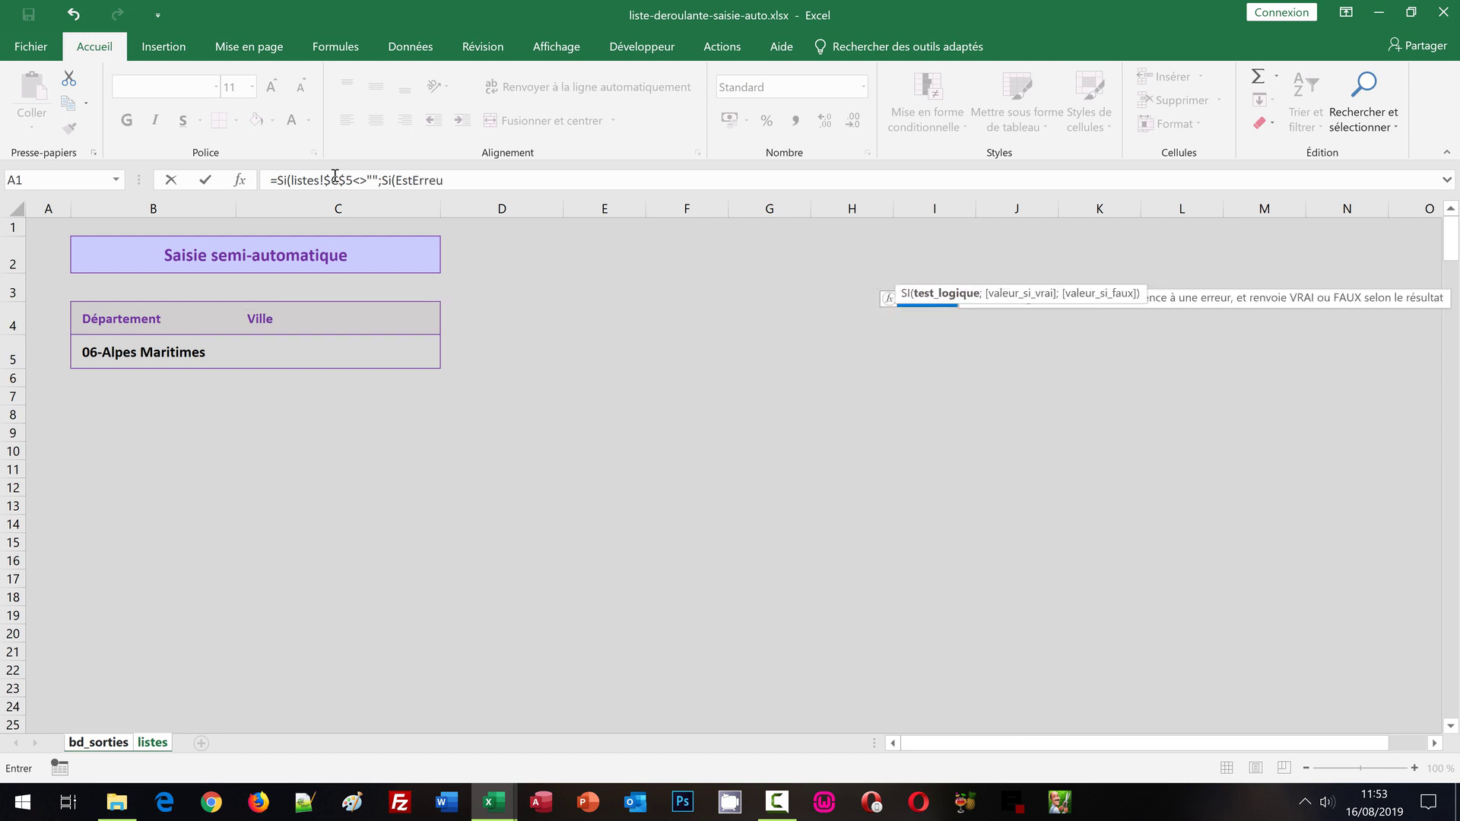
pyautogui.write('r(')
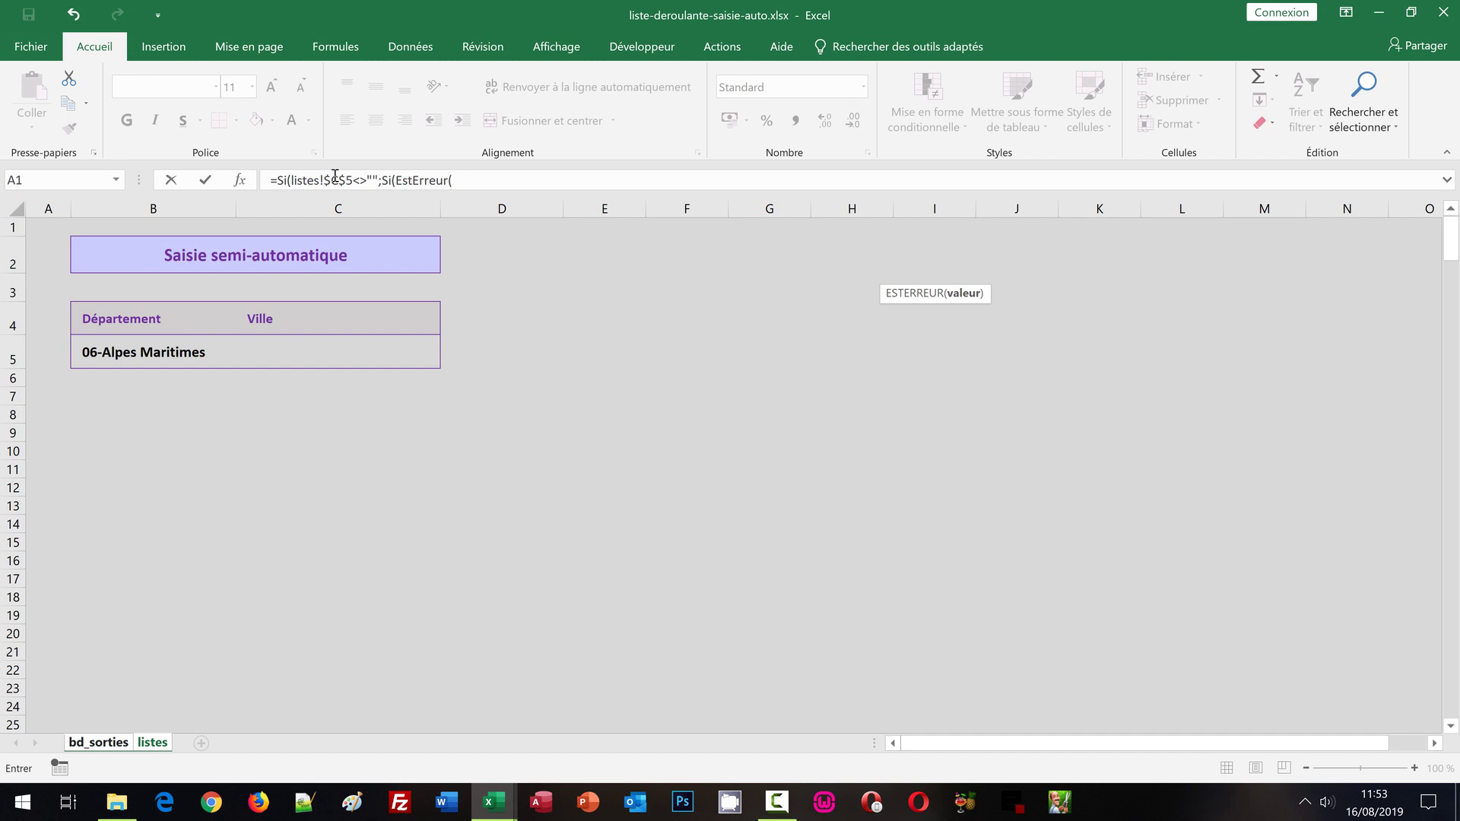
pyautogui.write('Cherc')
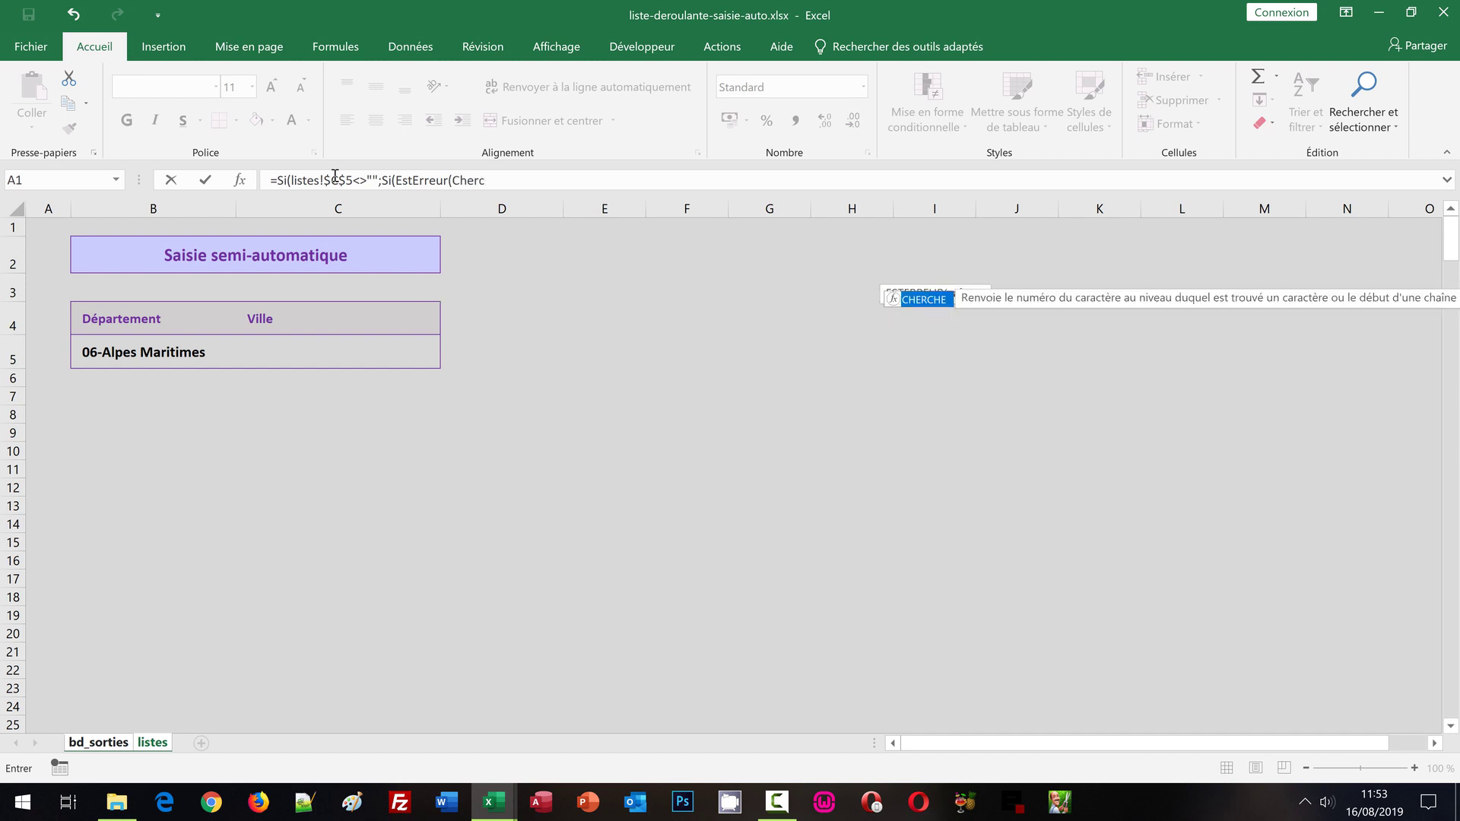
pyautogui.write('he(')
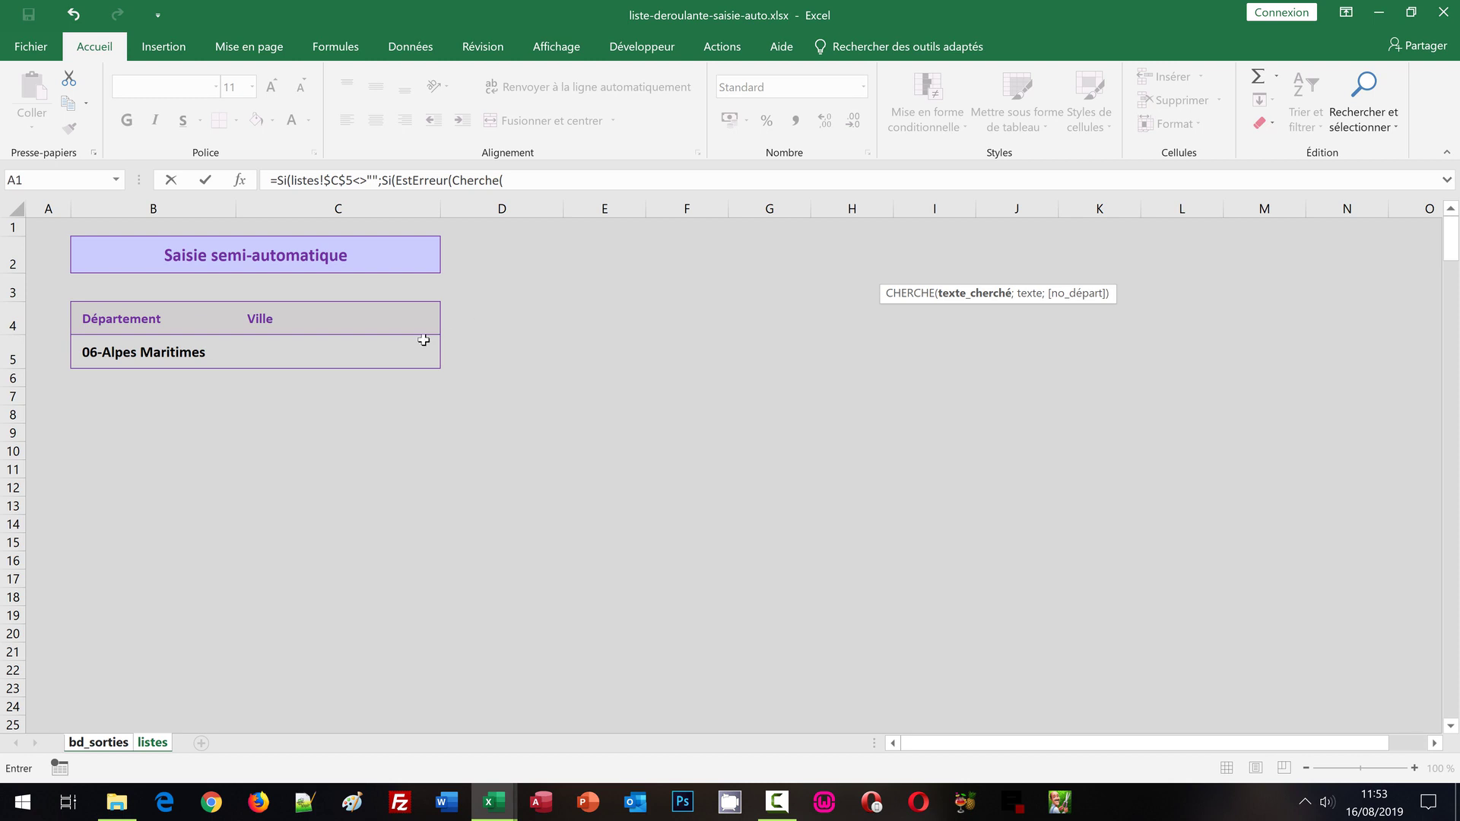
pyautogui.click(346, 356)
pyautogui.press('F4')
pyautogui.write(';')
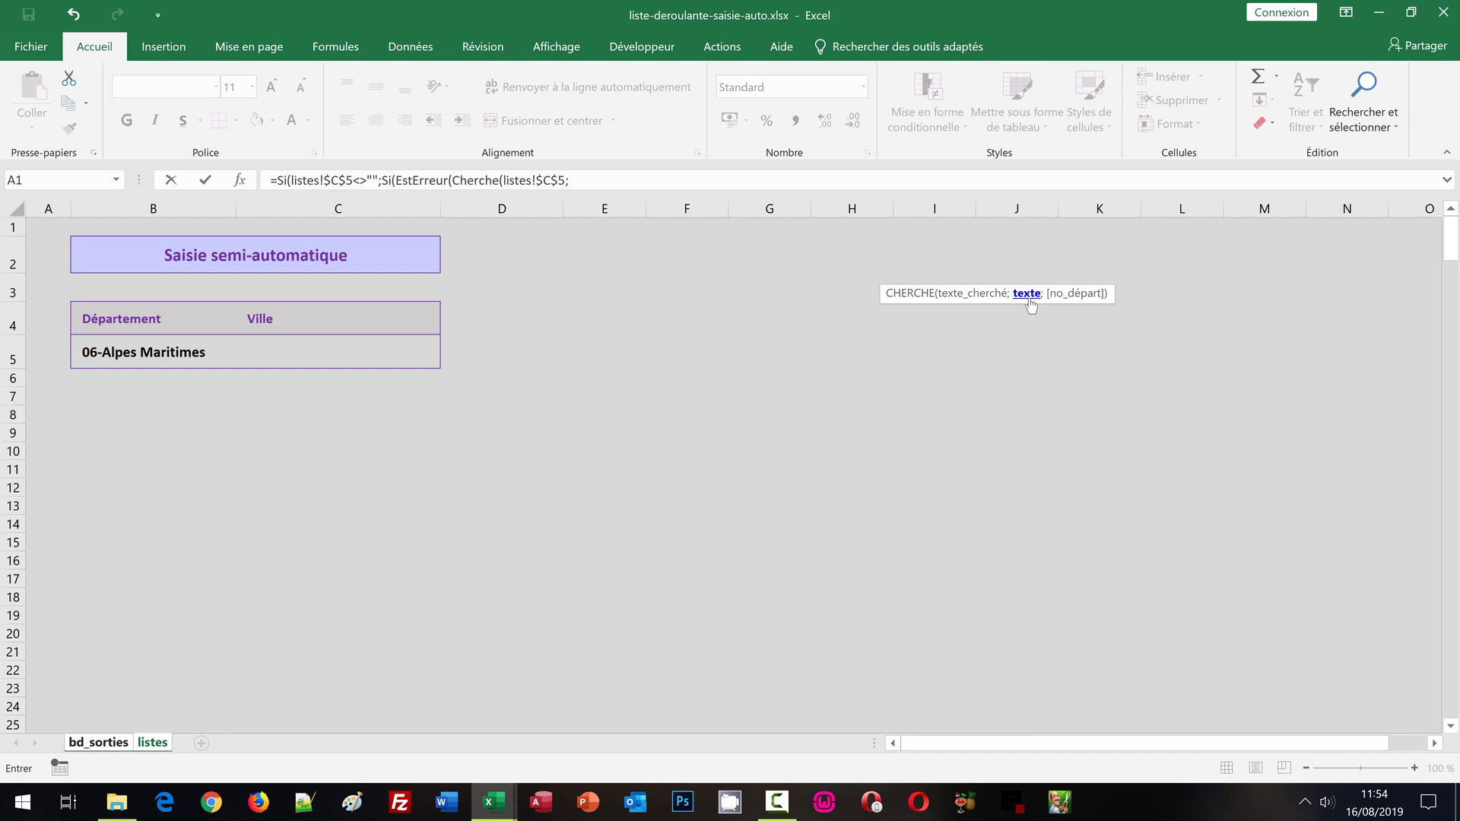
# Search within F2, without a sheet prefix, and close with ));""; so not-found returns empty
pyautogui.click(102, 742)
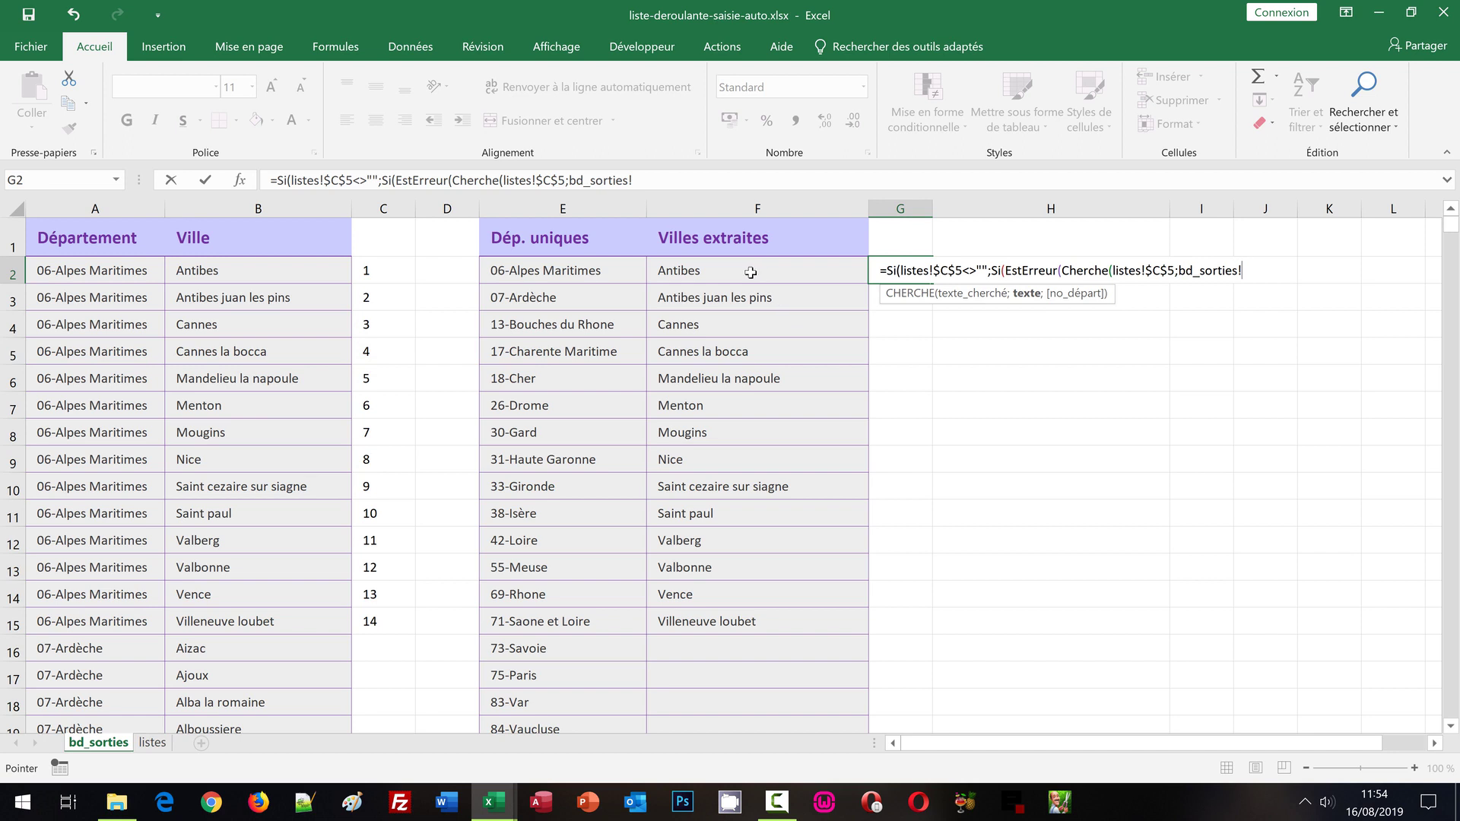
pyautogui.click(751, 273)
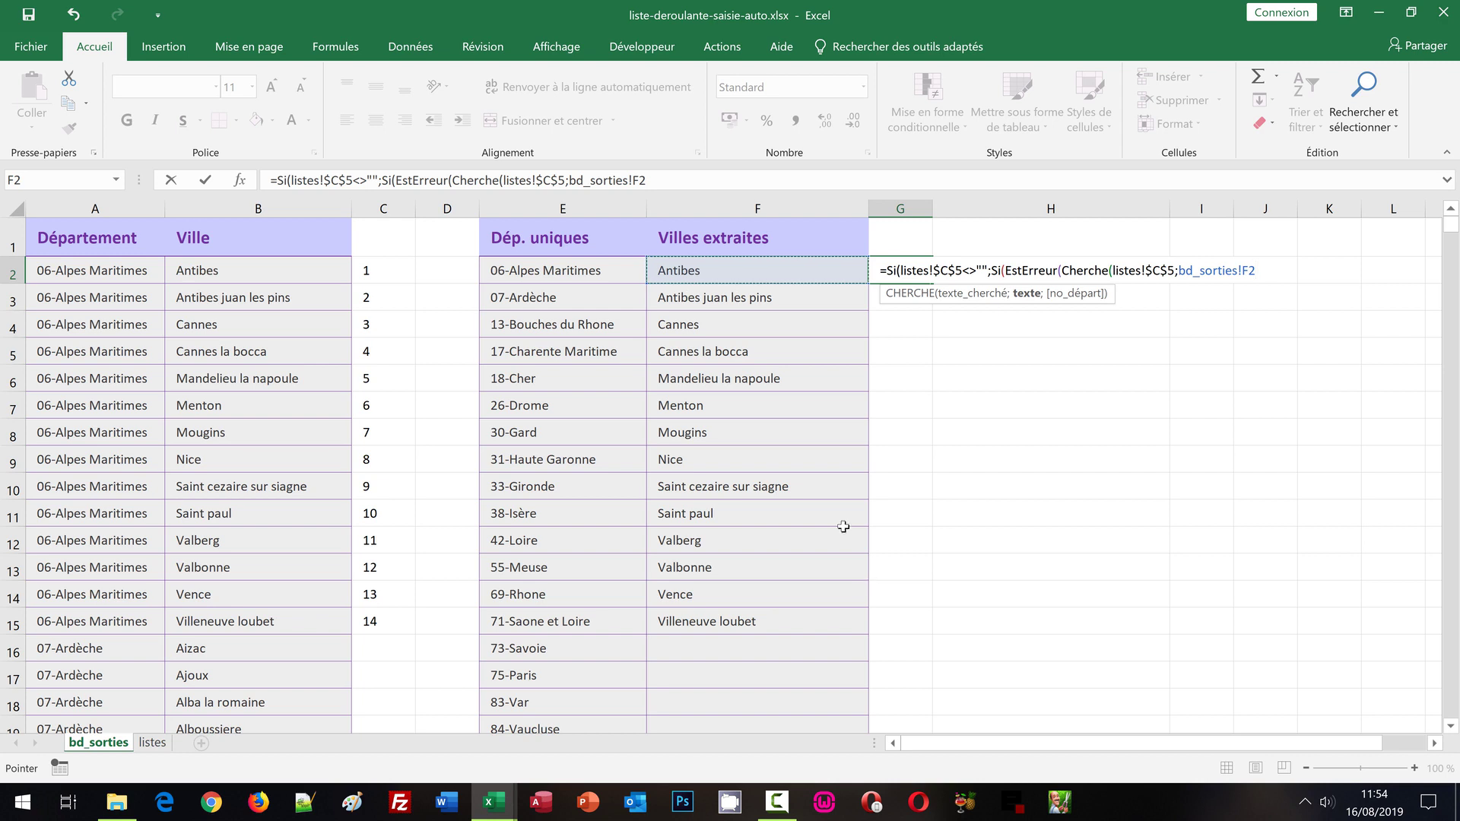
pyautogui.click(645, 183)
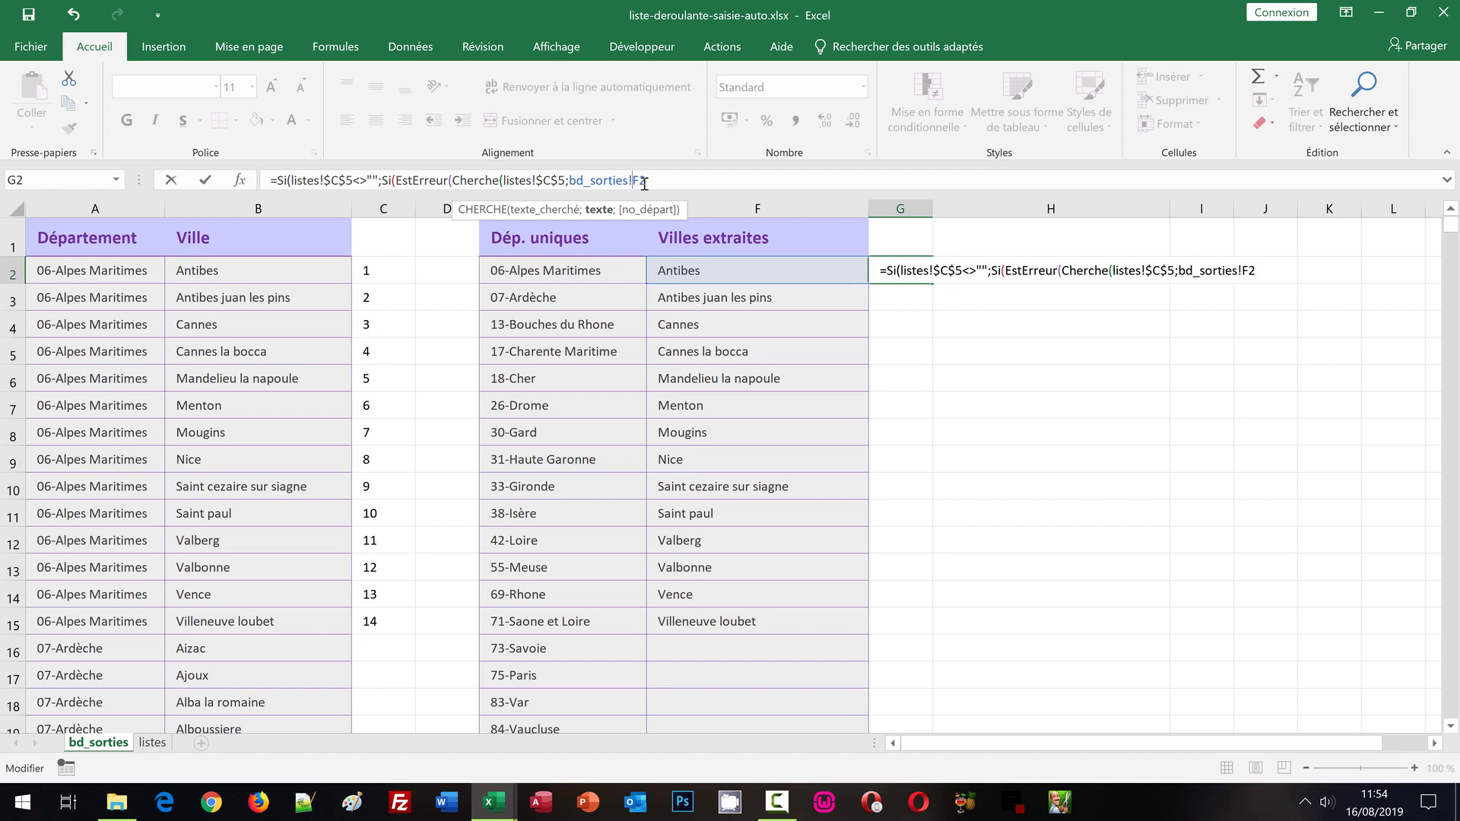
pyautogui.press('BackSpace')
pyautogui.press('BackSpace')
pyautogui.press('BackSpace')
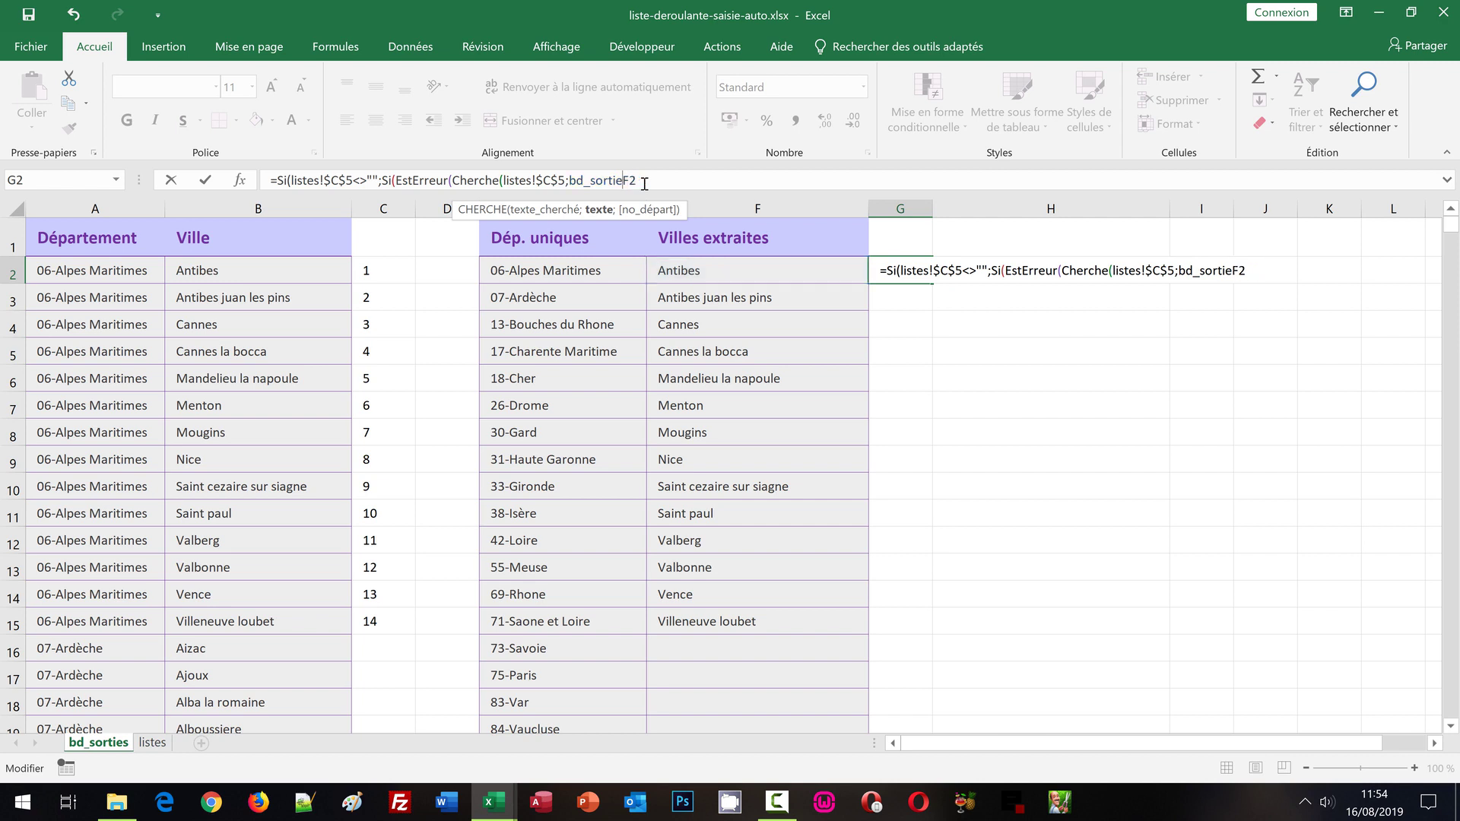
pyautogui.press('BackSpace')
pyautogui.press('BackSpace')
pyautogui.press('BackSpace')
pyautogui.press('BackSpace')
pyautogui.press('BackSpace')
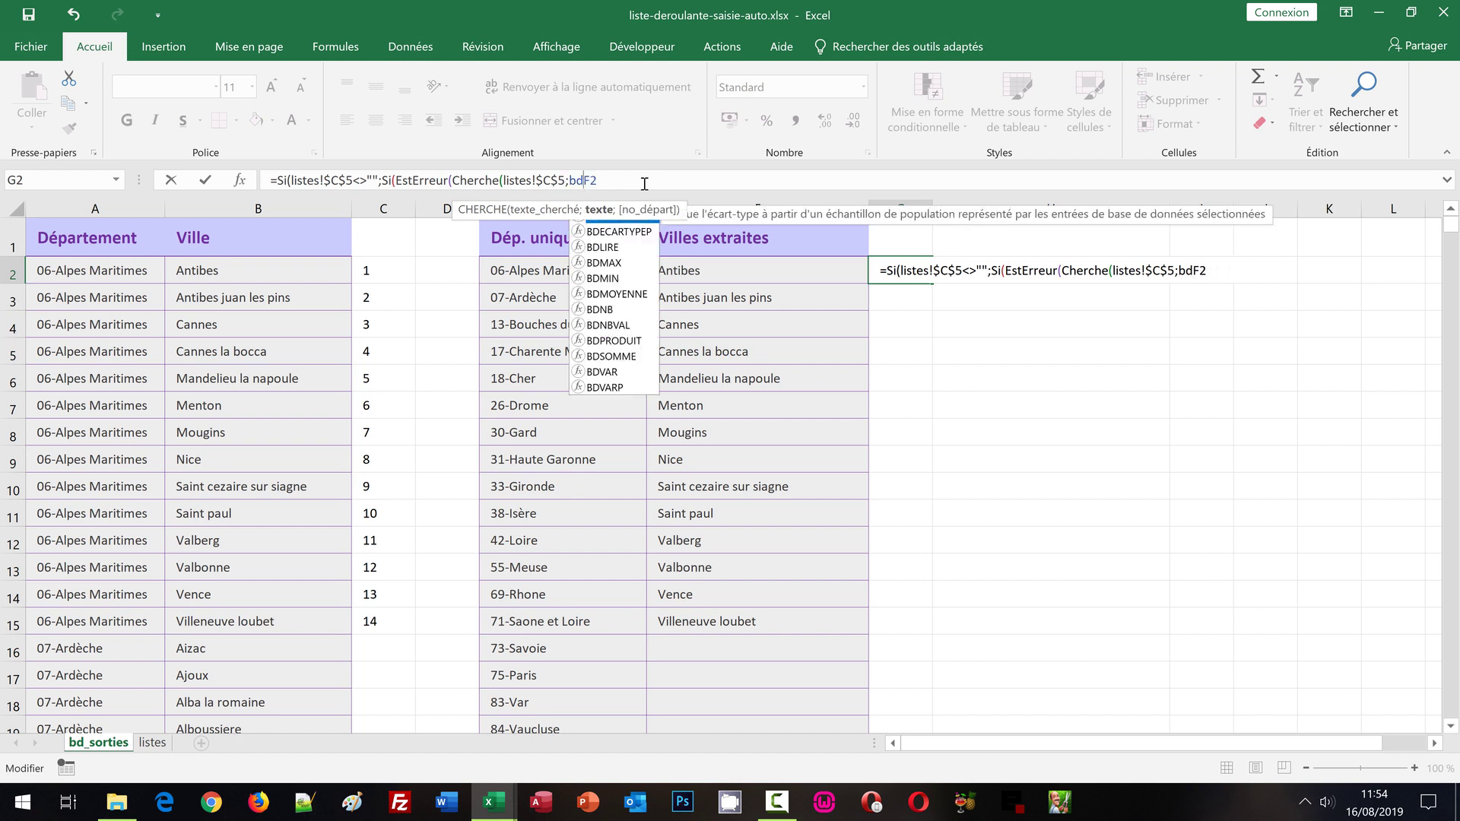
pyautogui.press('BackSpace')
pyautogui.press('BackSpace')
pyautogui.press('BackSpace')
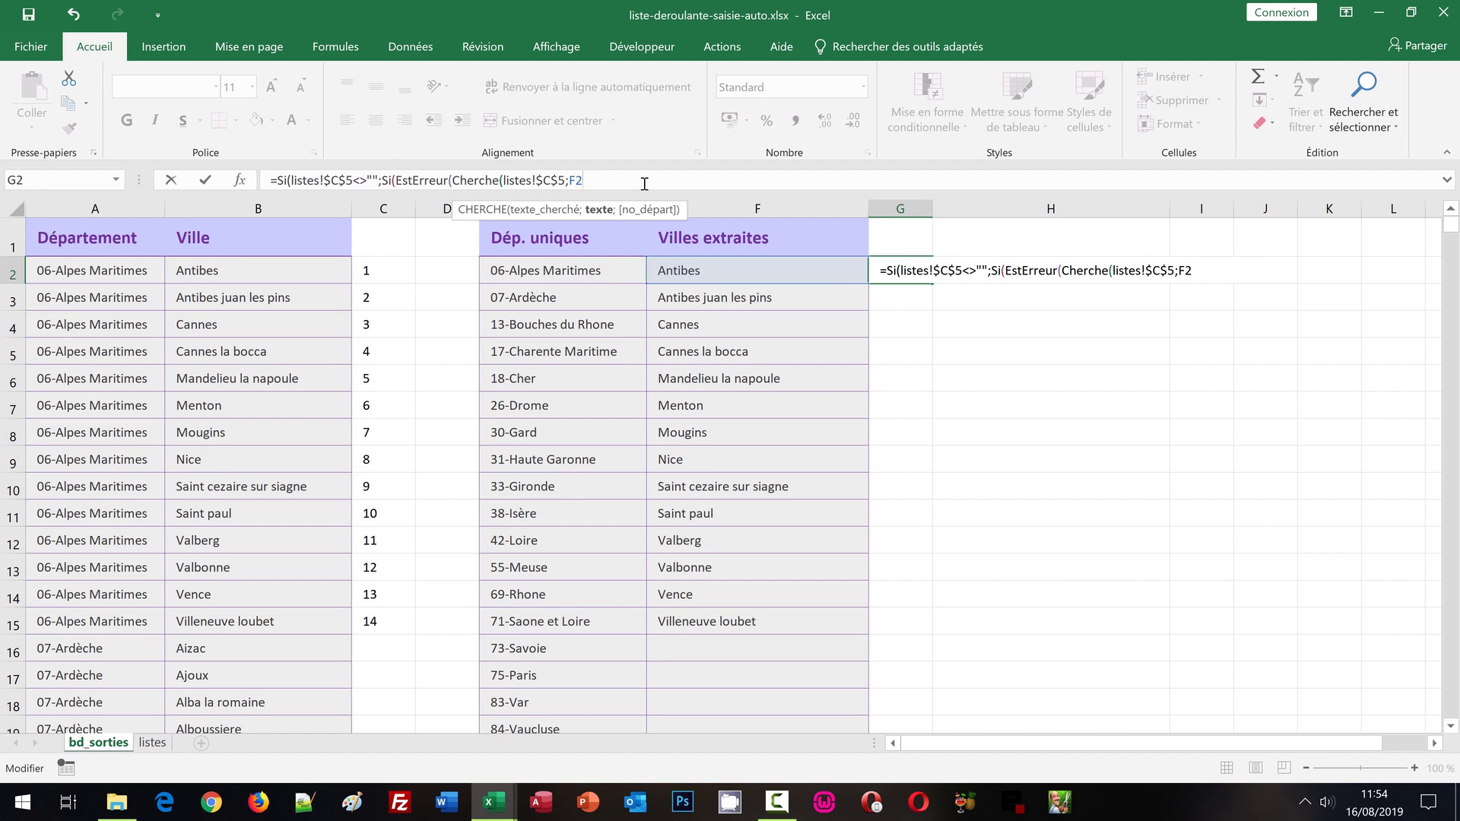
pyautogui.write(')')
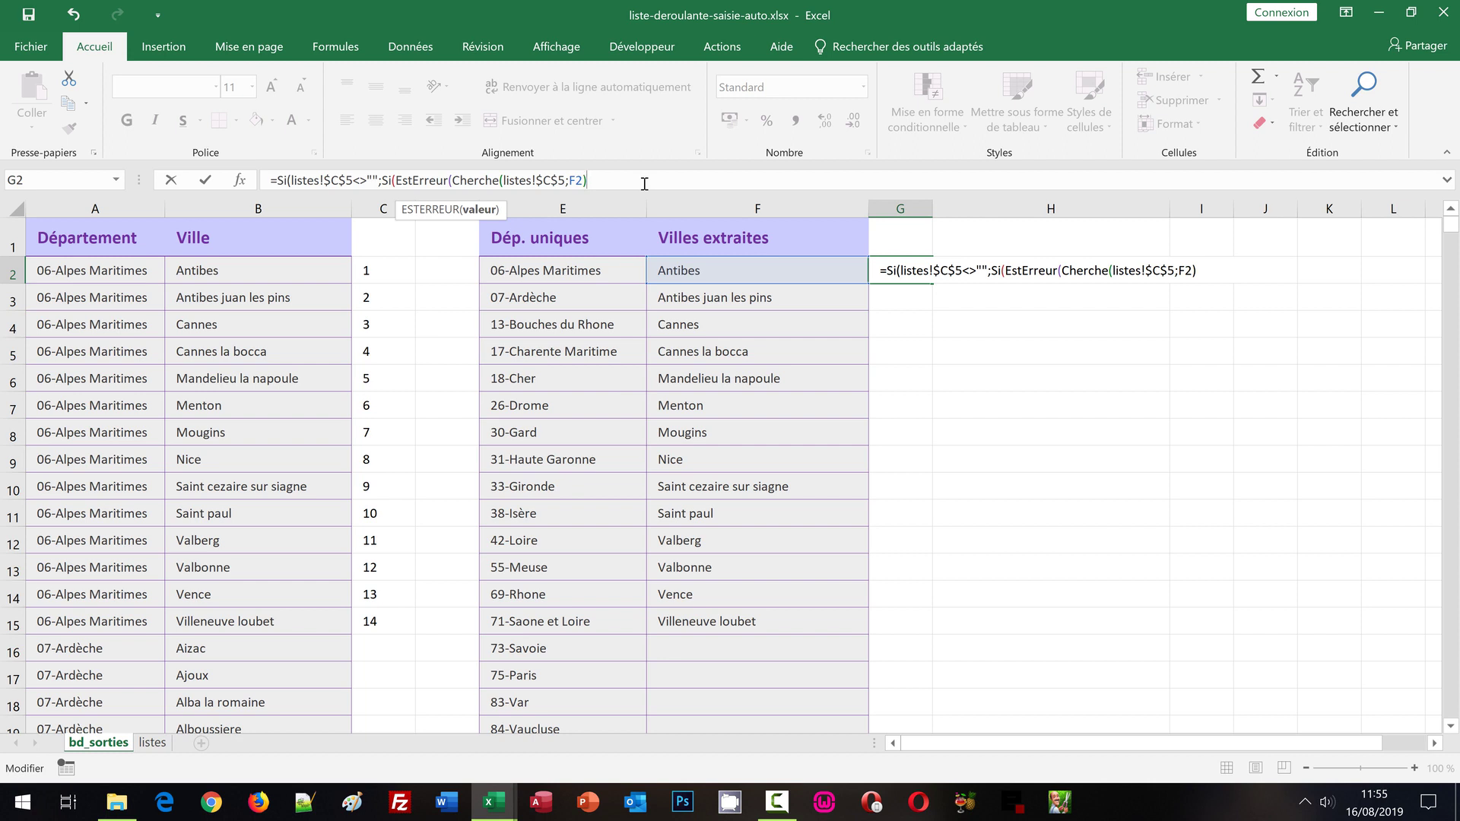
pyautogui.write(')')
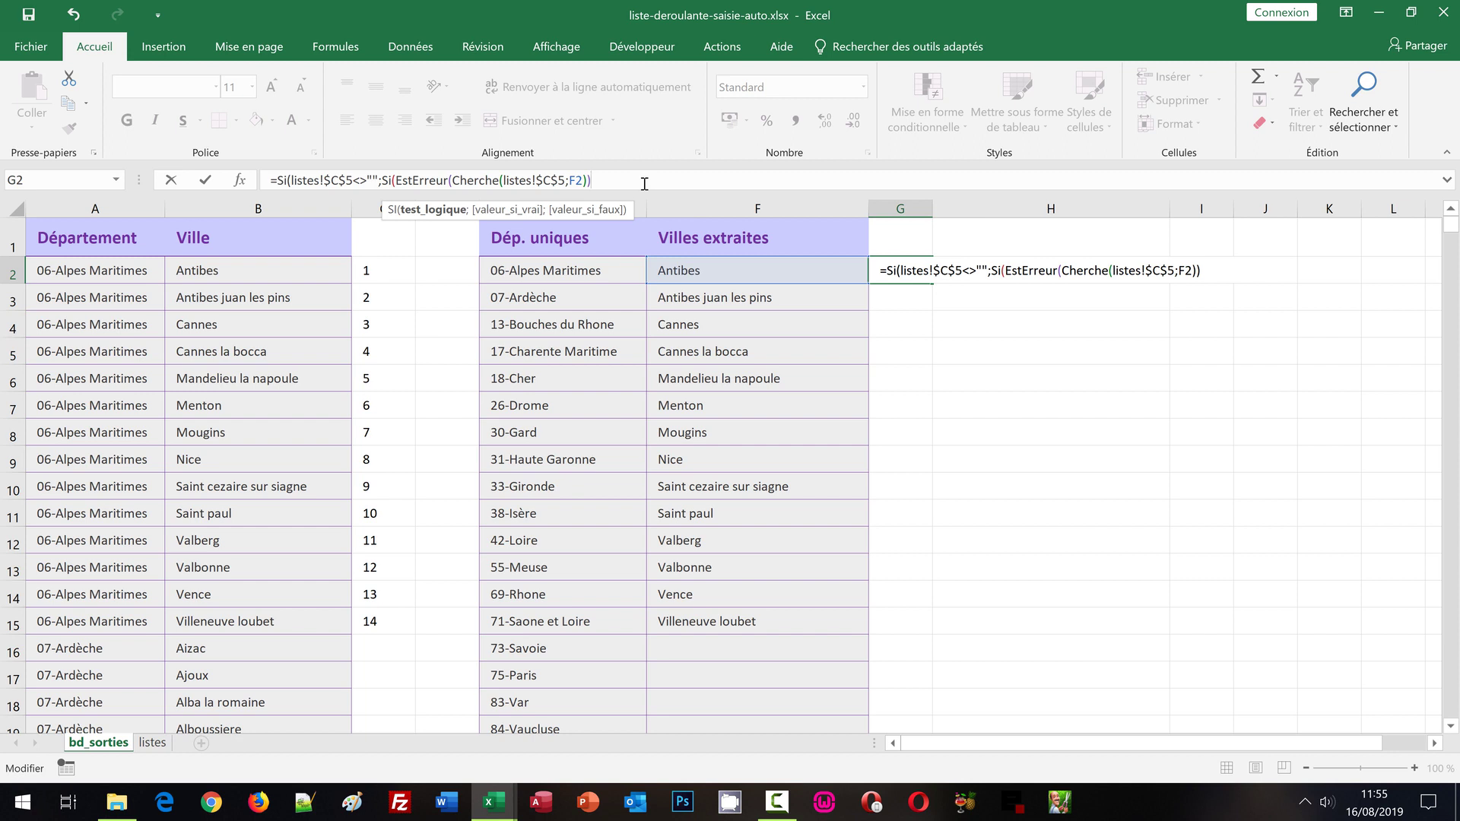
pyautogui.write(');')
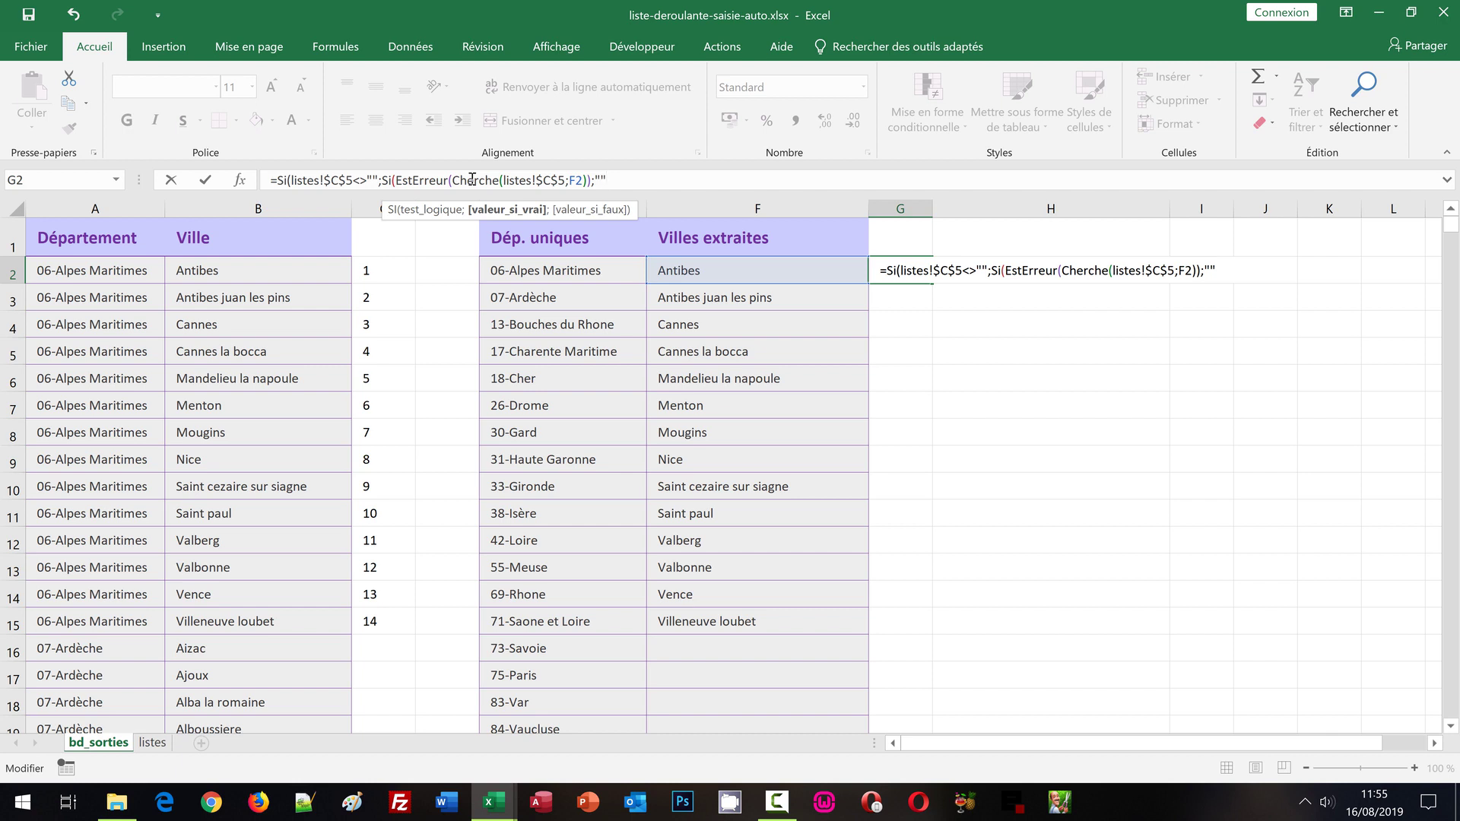
pyautogui.write(';')
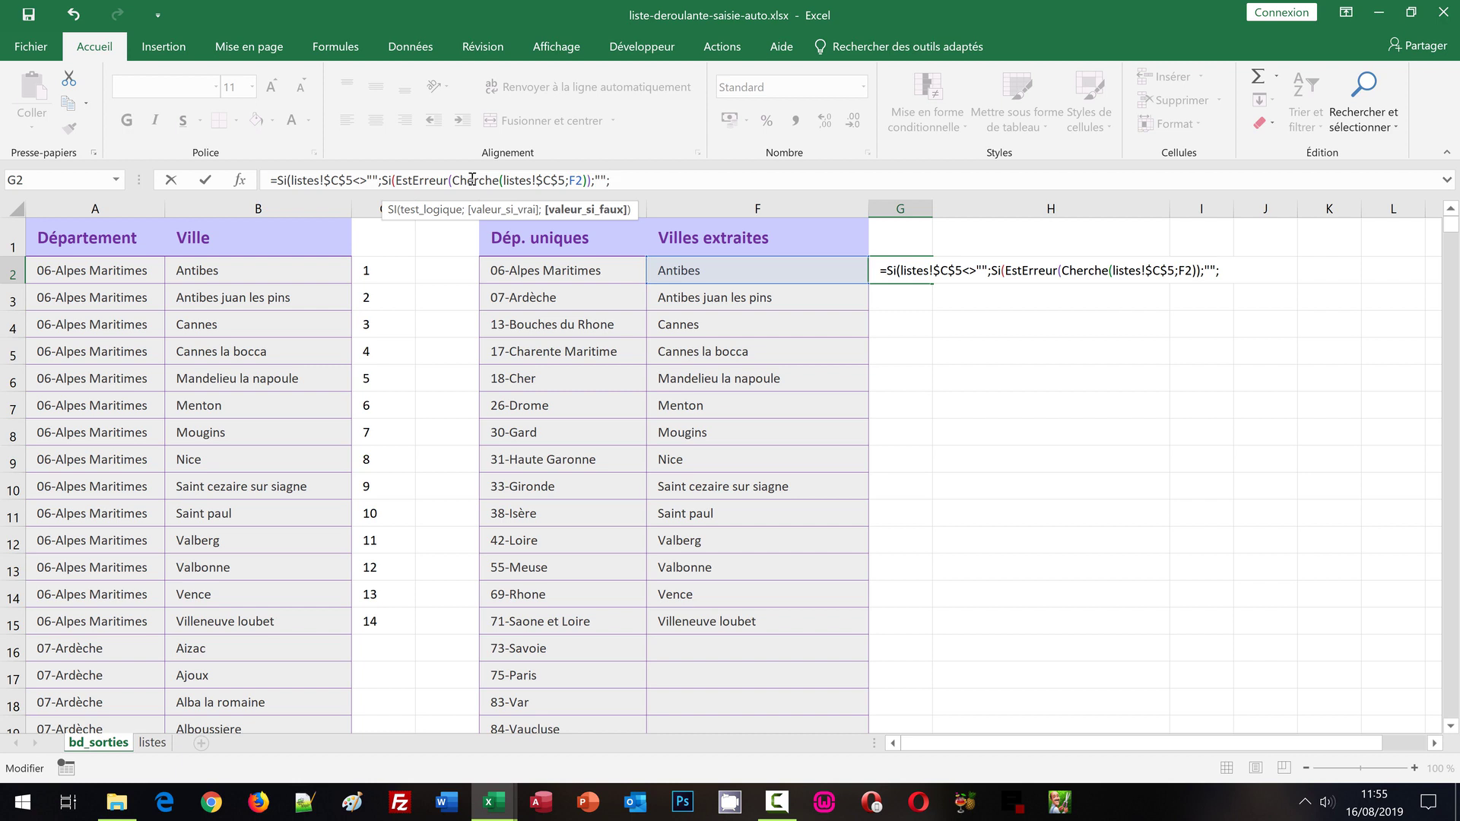
# Return Max($G$1:G1)+1 as the running number when the city matches
pyautogui.write('M')
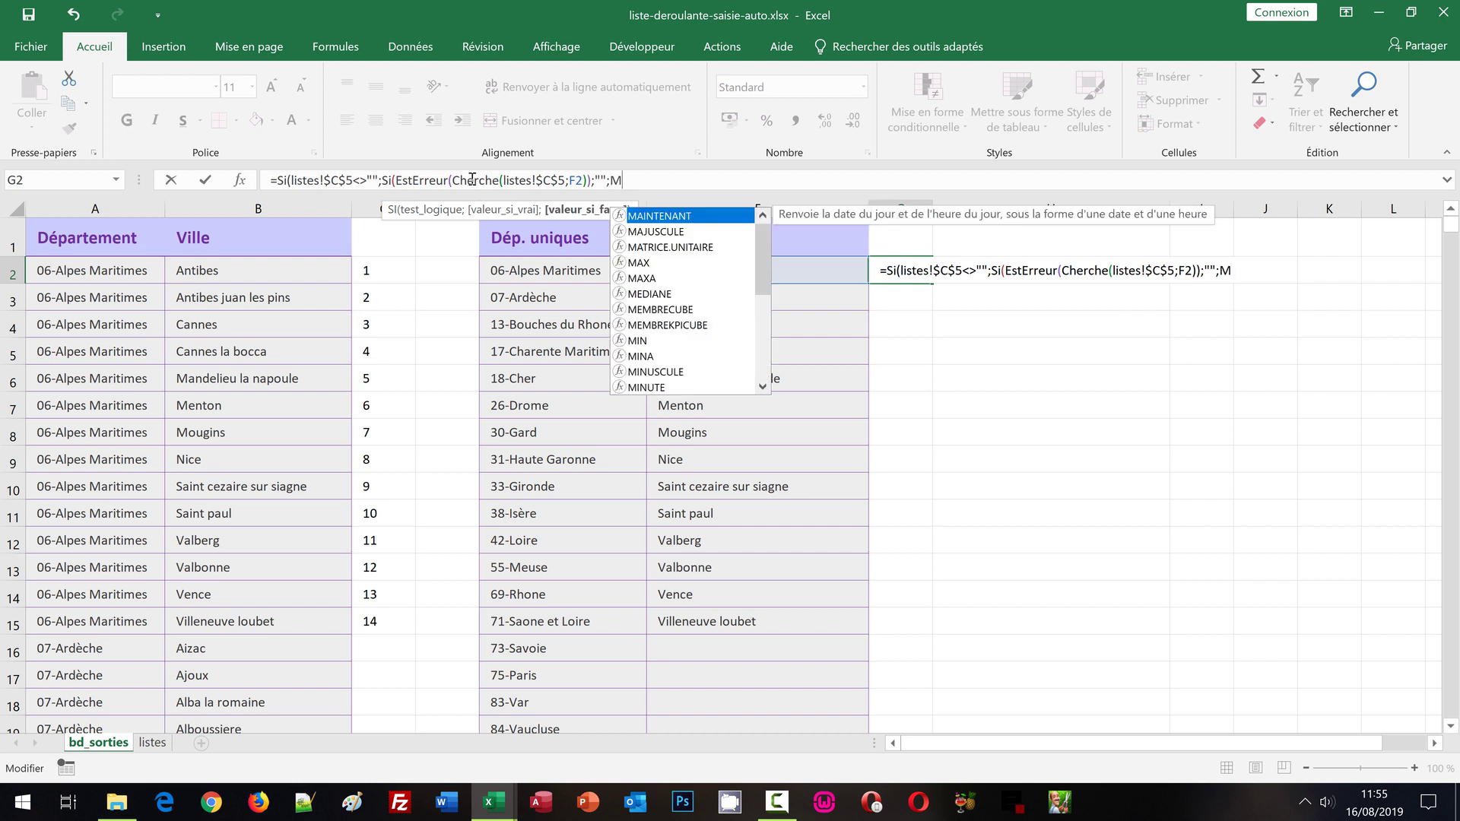
pyautogui.write('ax(')
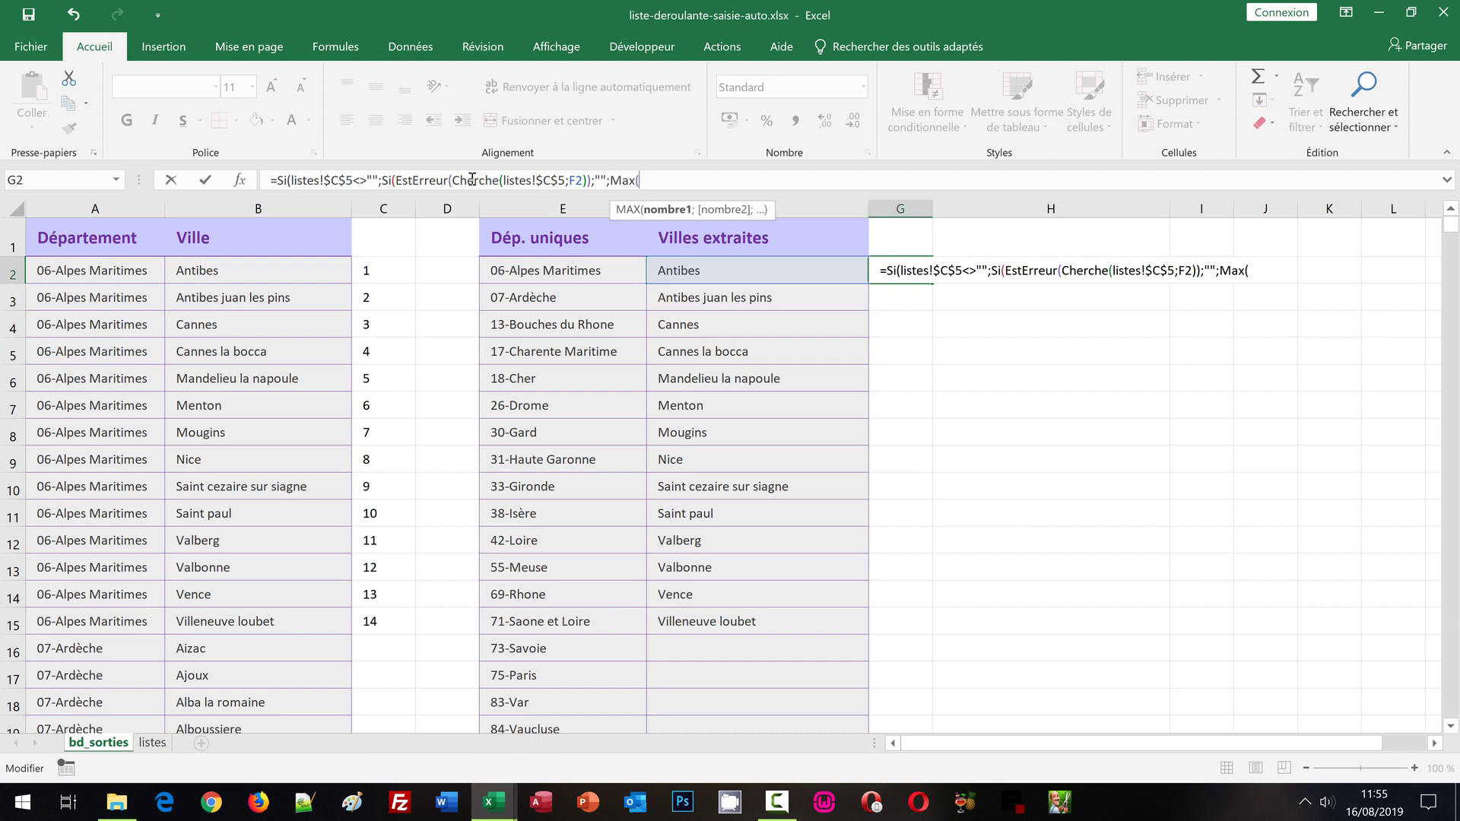
pyautogui.click(905, 239)
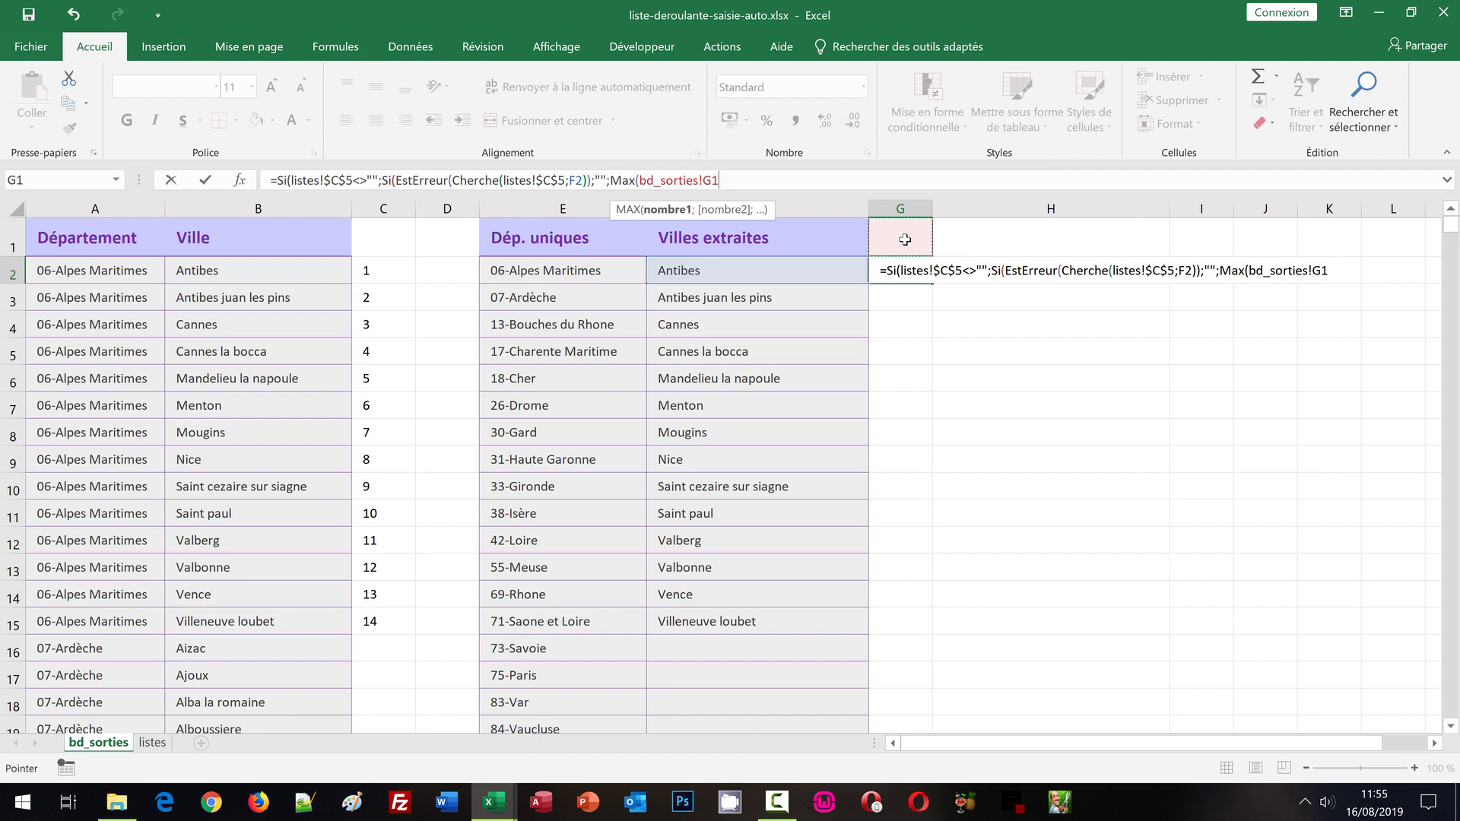
pyautogui.press('F8')
pyautogui.doubleClick(701, 180)
pyautogui.click(706, 180)
pyautogui.press('BackSpace')
pyautogui.press('BackSpace')
pyautogui.press('BackSpace')
pyautogui.press('BackSpace')
pyautogui.press('BackSpace')
pyautogui.press('BackSpace')
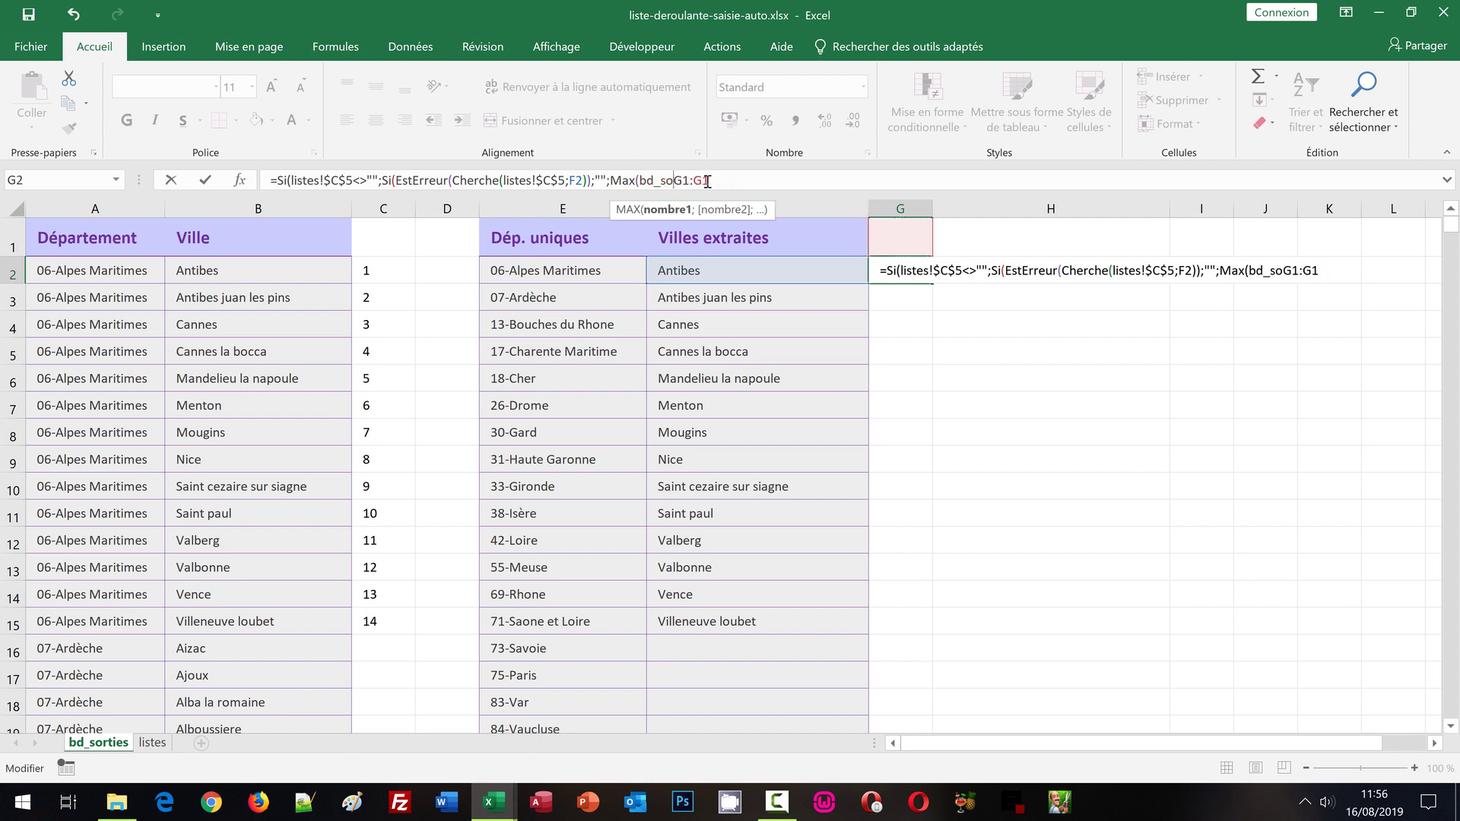
pyautogui.press('BackSpace')
pyautogui.press('BackSpace')
pyautogui.press('BackSpace')
pyautogui.press('BackSpace')
pyautogui.press('BackSpace')
pyautogui.press('Right')
pyautogui.press('F4')
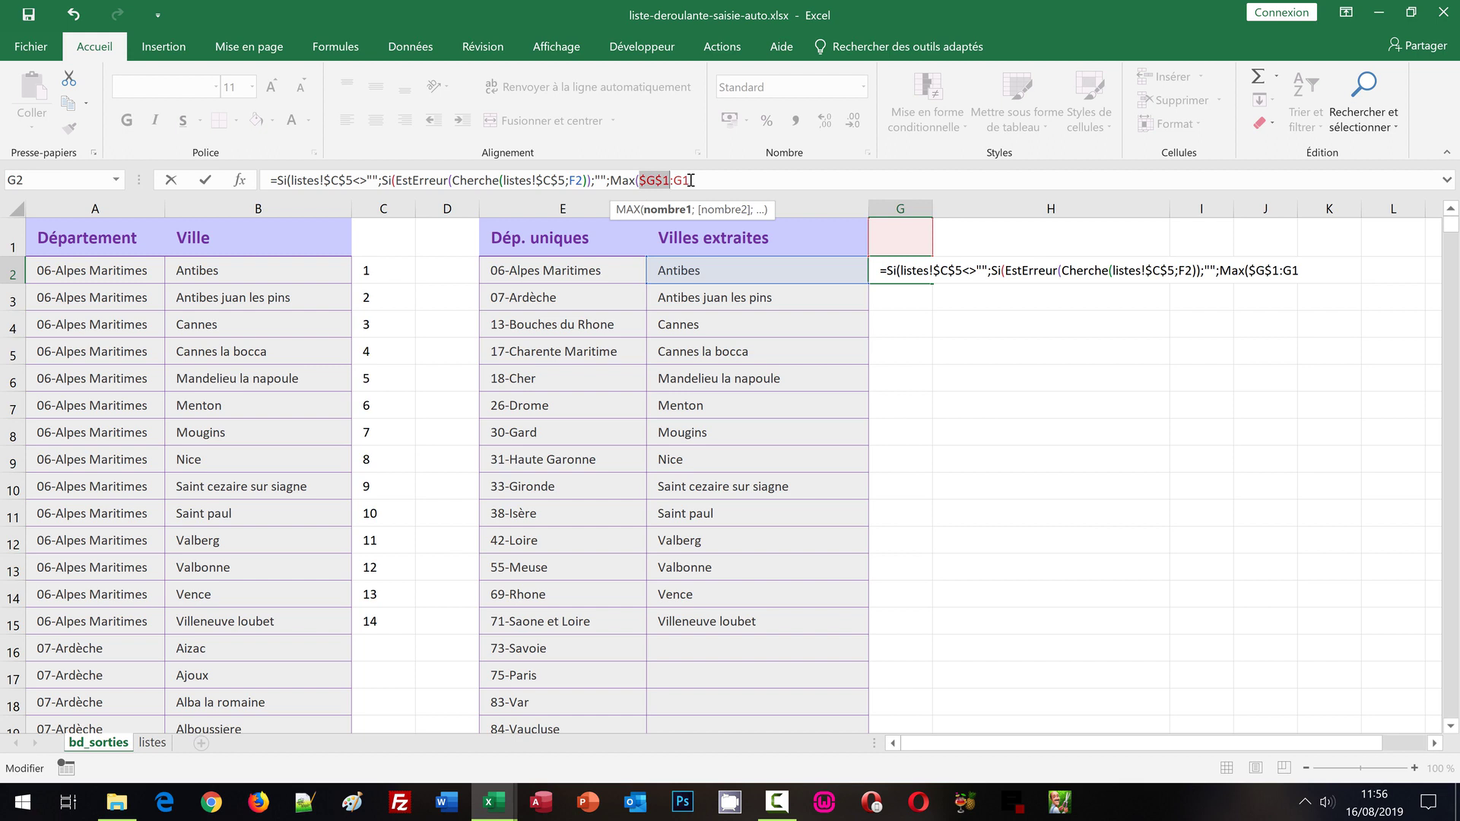
pyautogui.click(696, 180)
pyautogui.write(')')
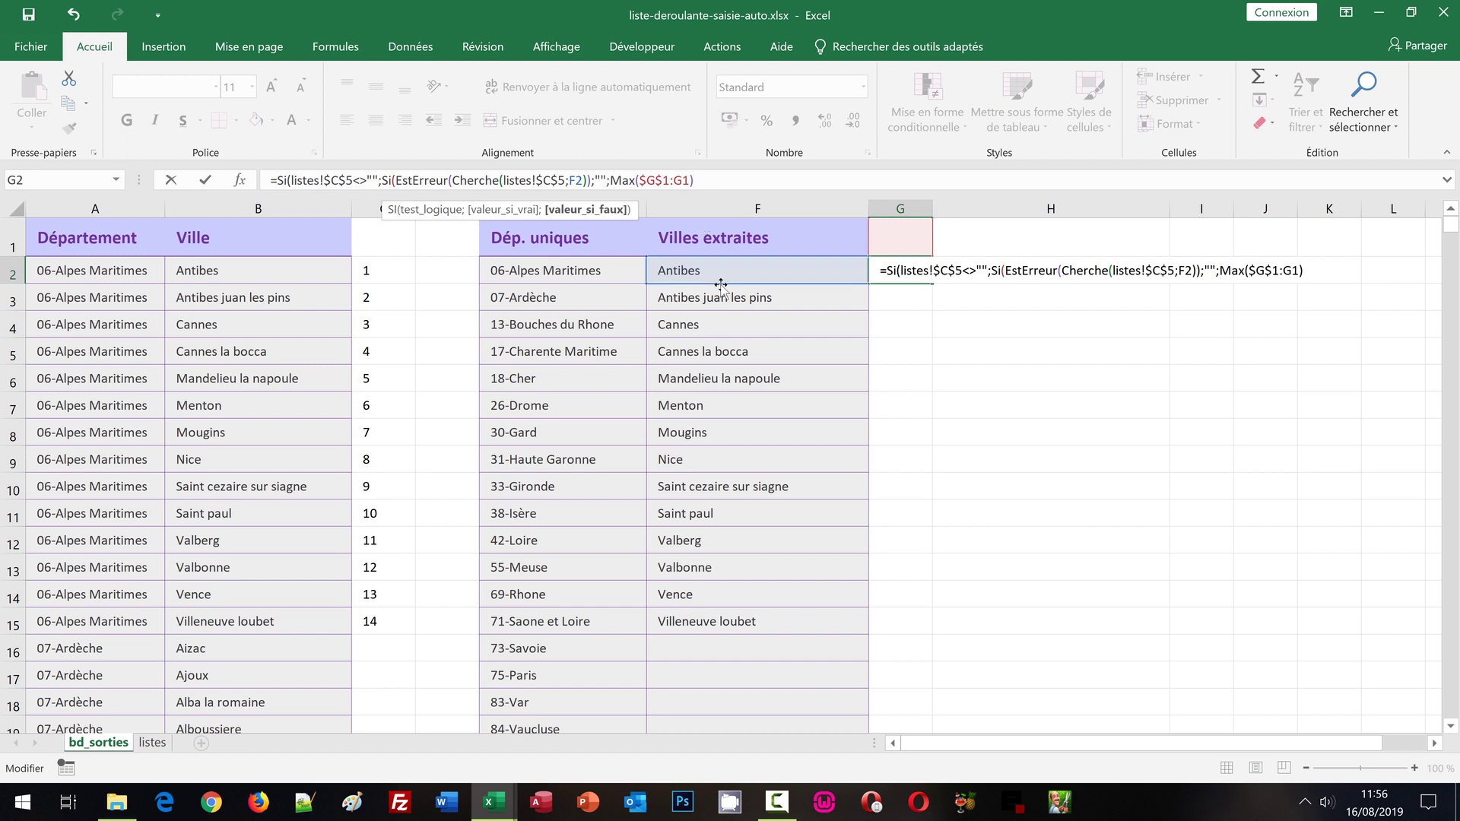
pyautogui.write('+')
pyautogui.write('1')
pyautogui.write(')')
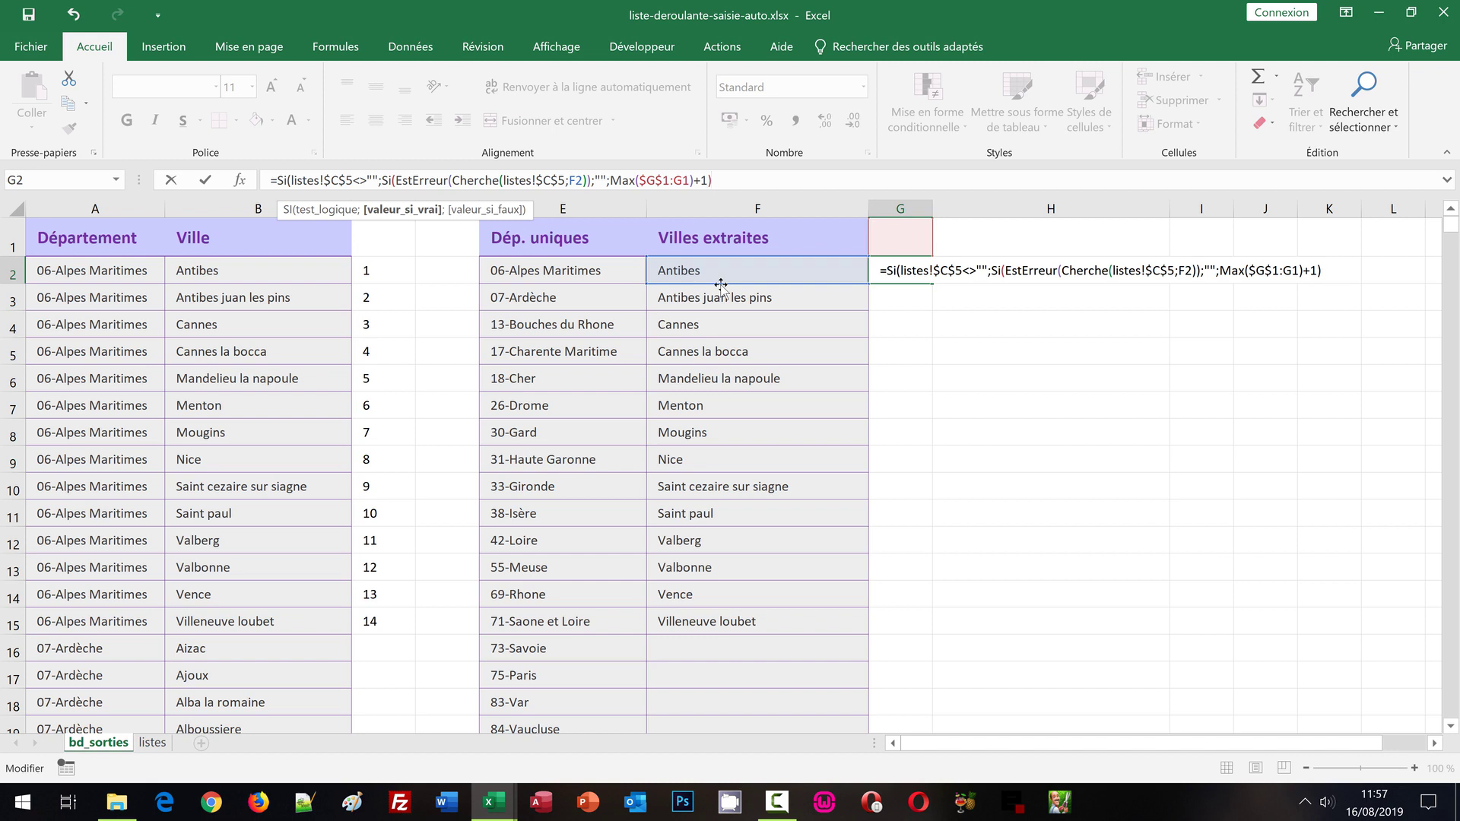
pyautogui.write(';')
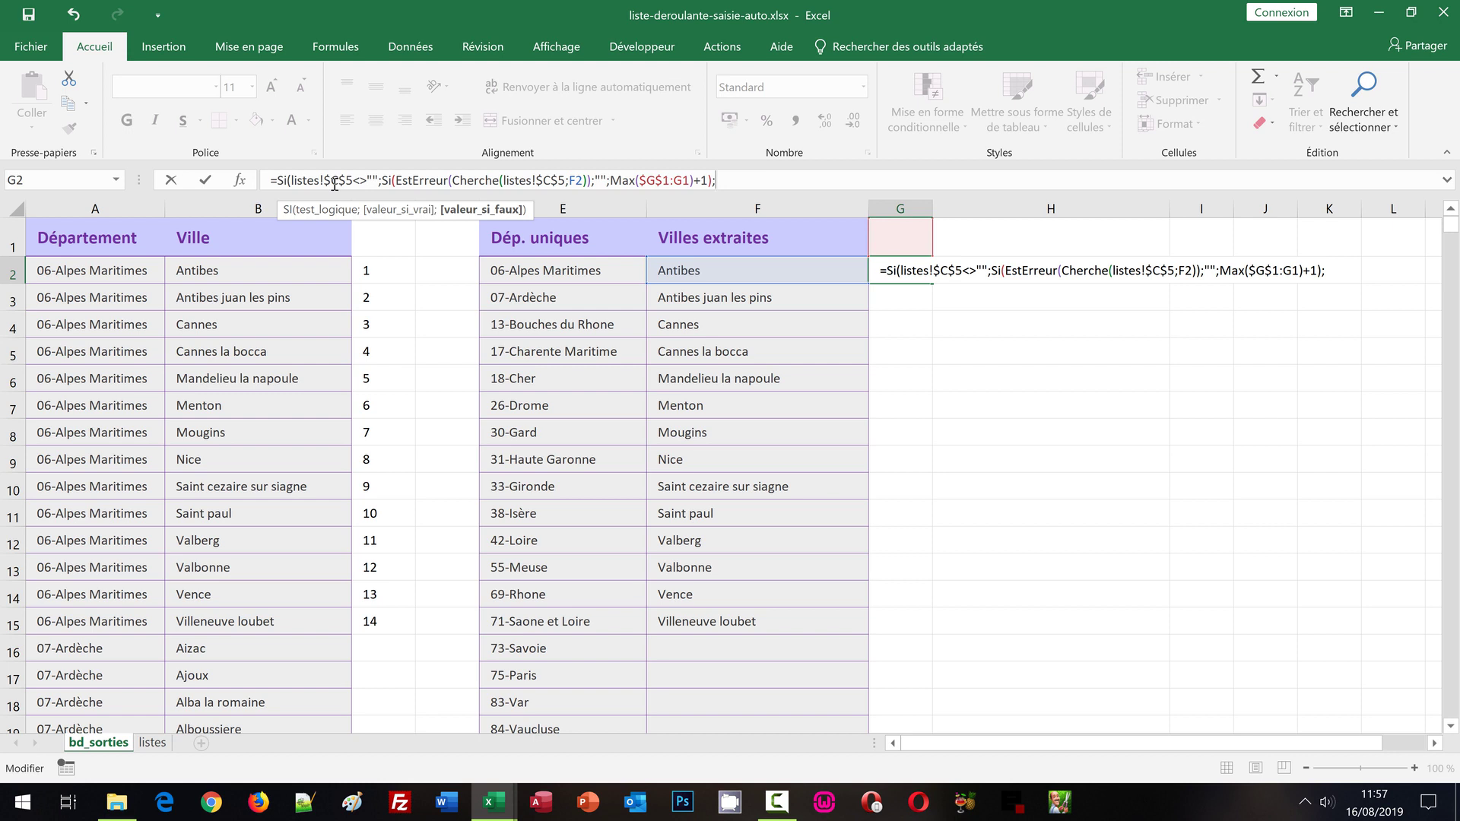
# Add the condition Si(F2<>"" for when the Ville cell is empty
pyautogui.write('S')
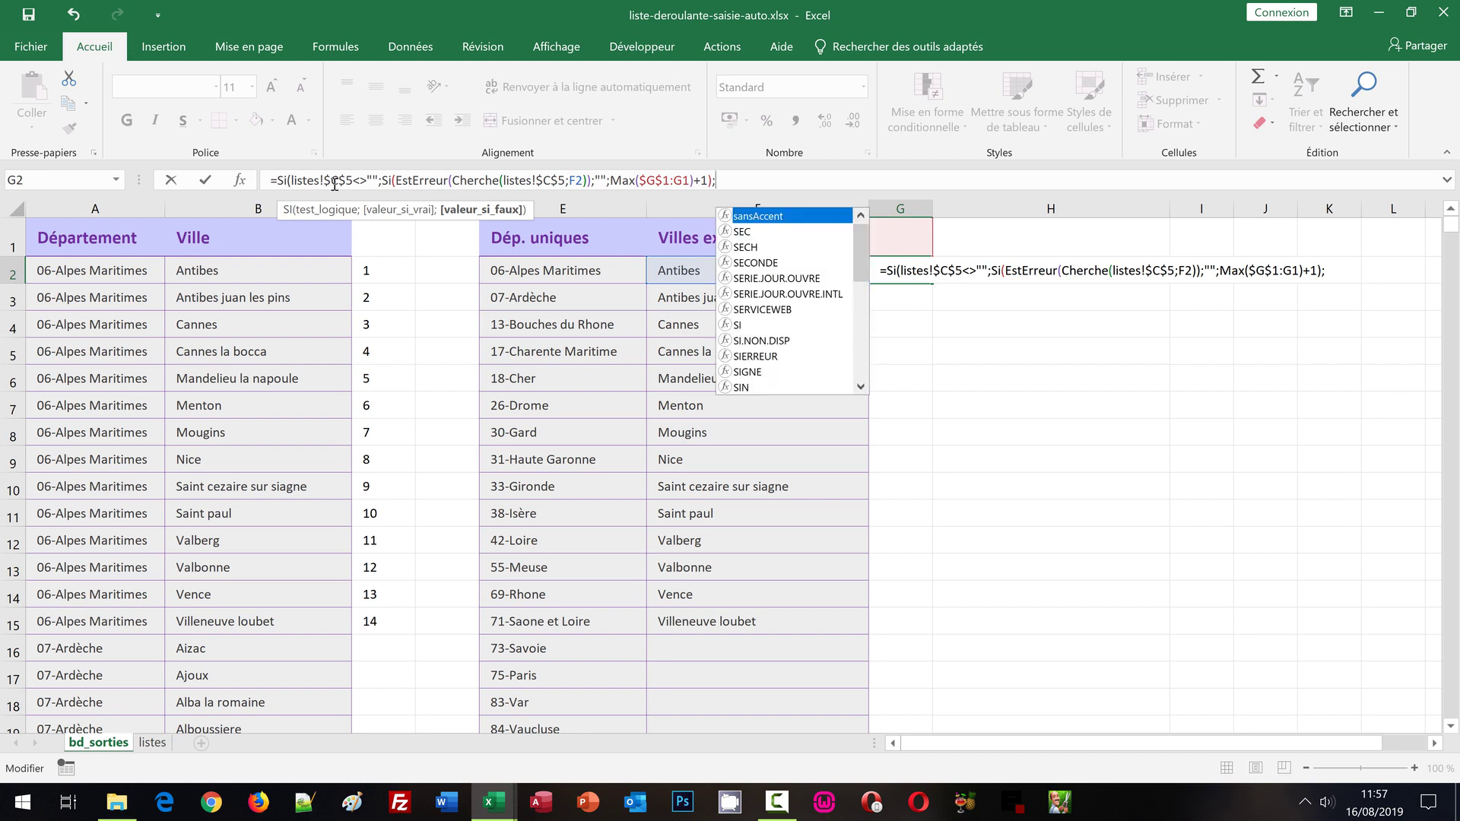
pyautogui.write('i(')
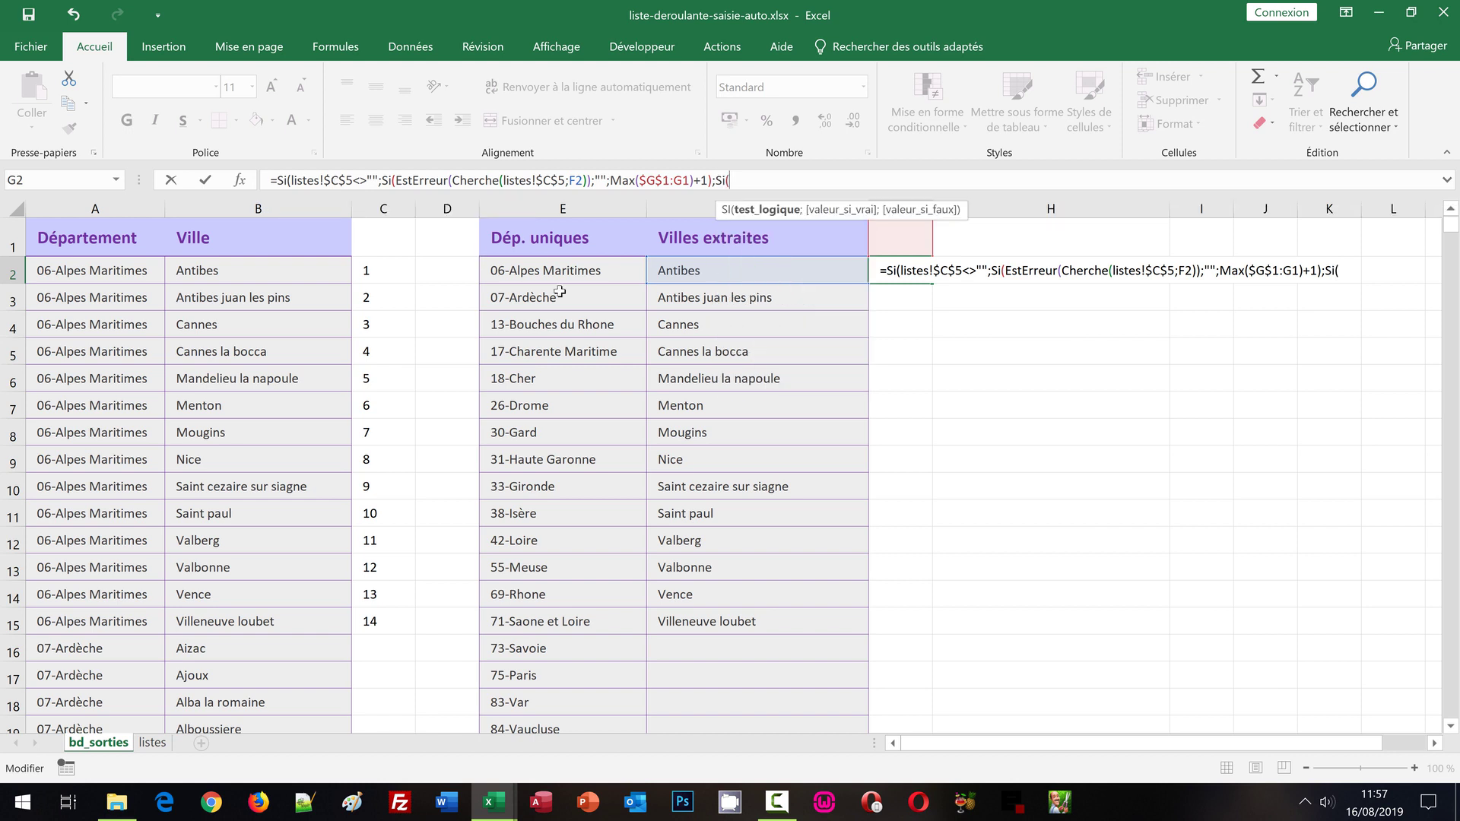
pyautogui.click(700, 268)
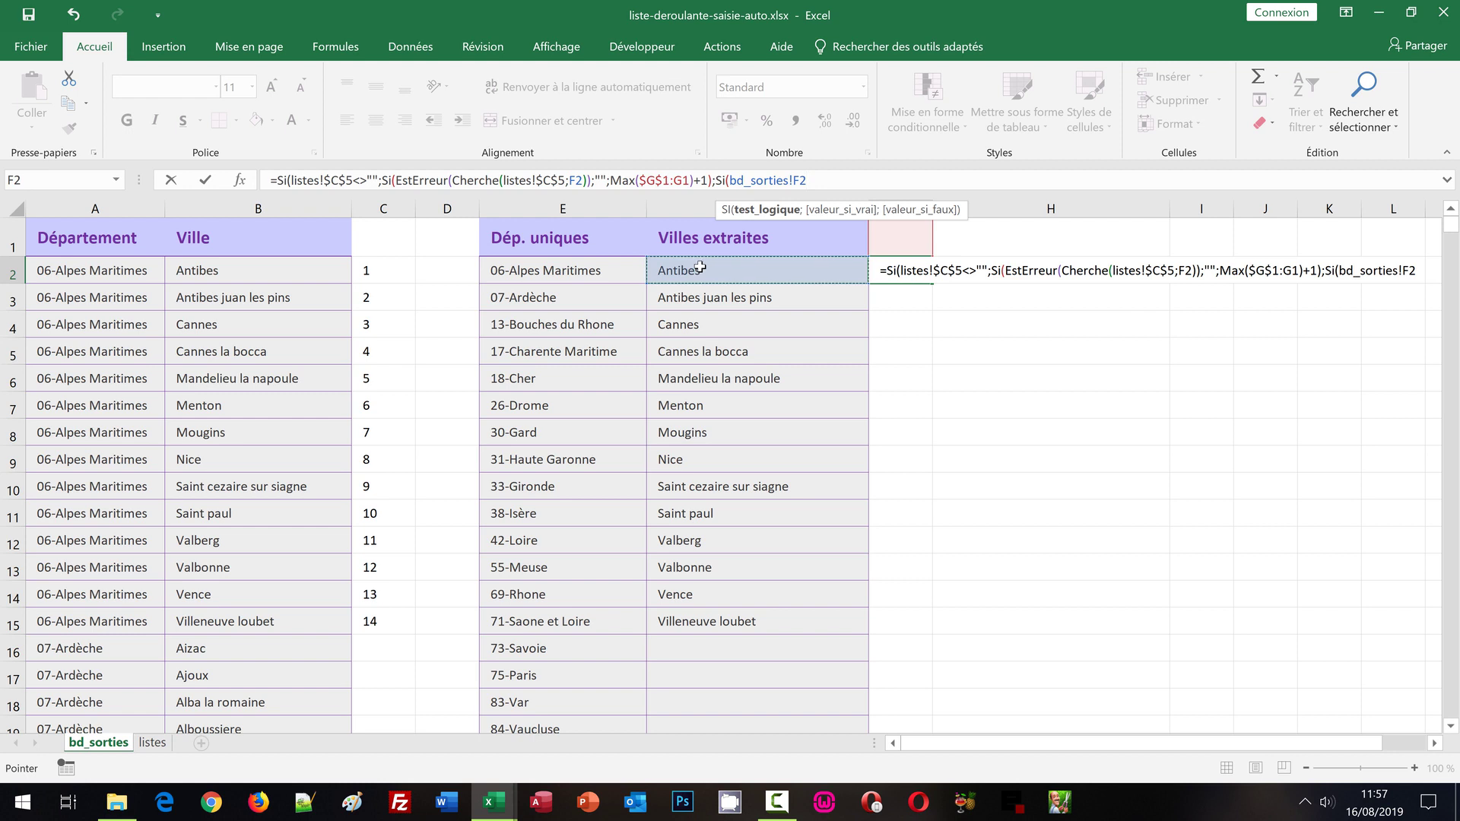
pyautogui.click(796, 180)
pyautogui.press('BackSpace')
pyautogui.press('BackSpace')
pyautogui.press('BackSpace')
pyautogui.press('BackSpace')
pyautogui.press('BackSpace')
pyautogui.press('BackSpace')
pyautogui.press('BackSpace')
pyautogui.press('BackSpace')
pyautogui.press('BackSpace')
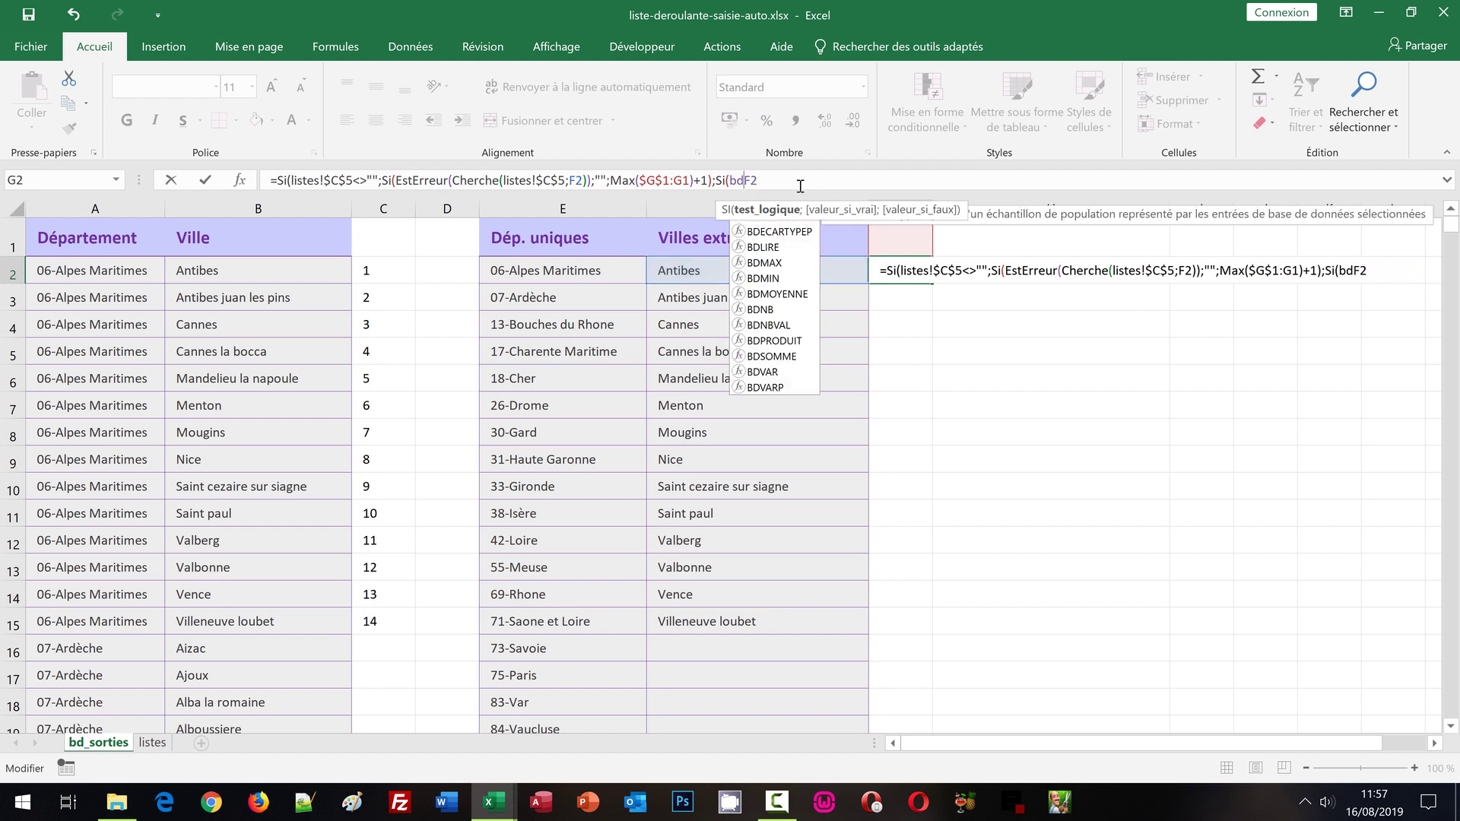
pyautogui.press('BackSpace')
pyautogui.press('BackSpace')
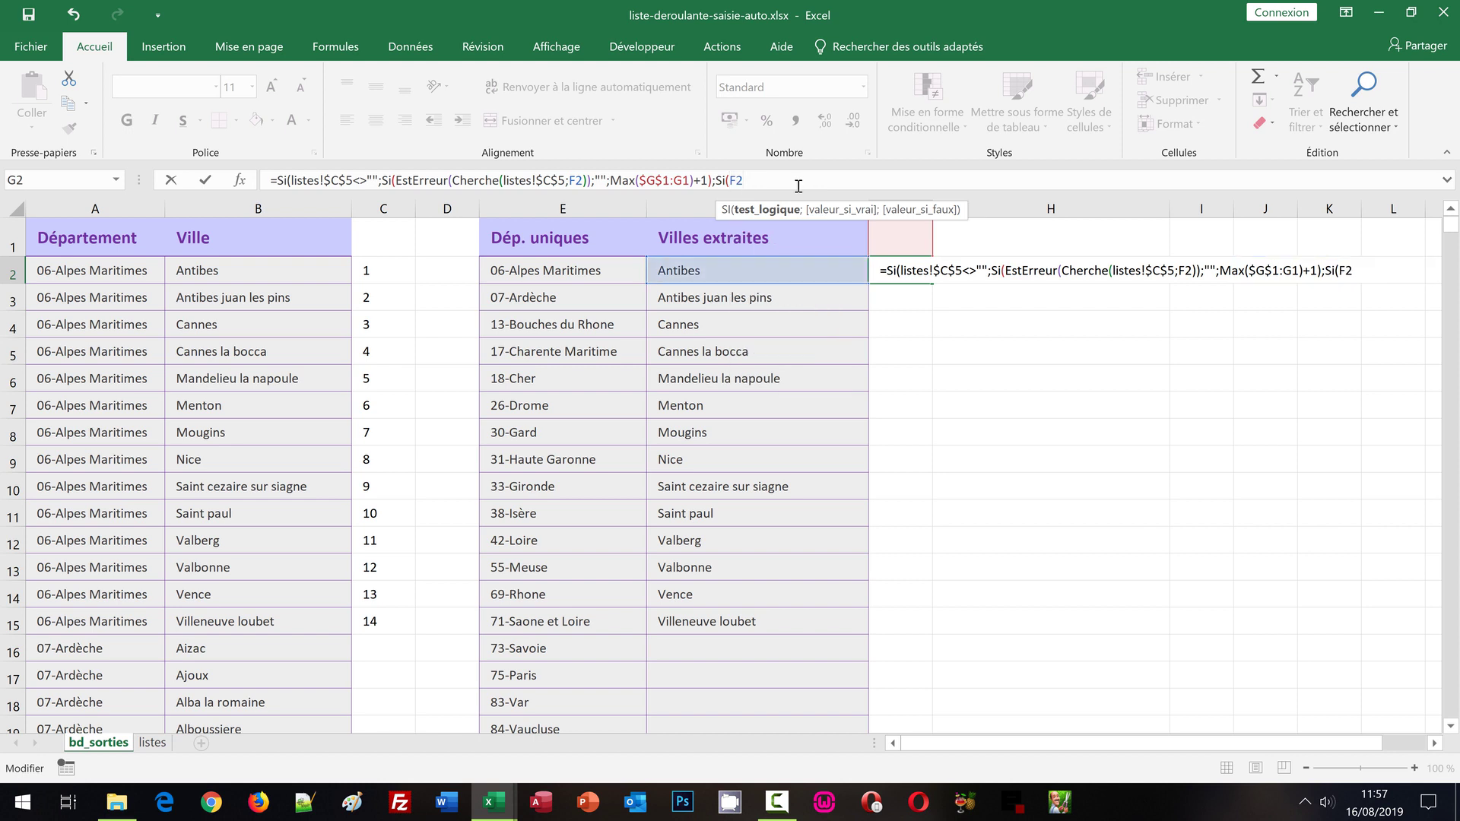
pyautogui.write('<>')
pyautogui.write('"";')
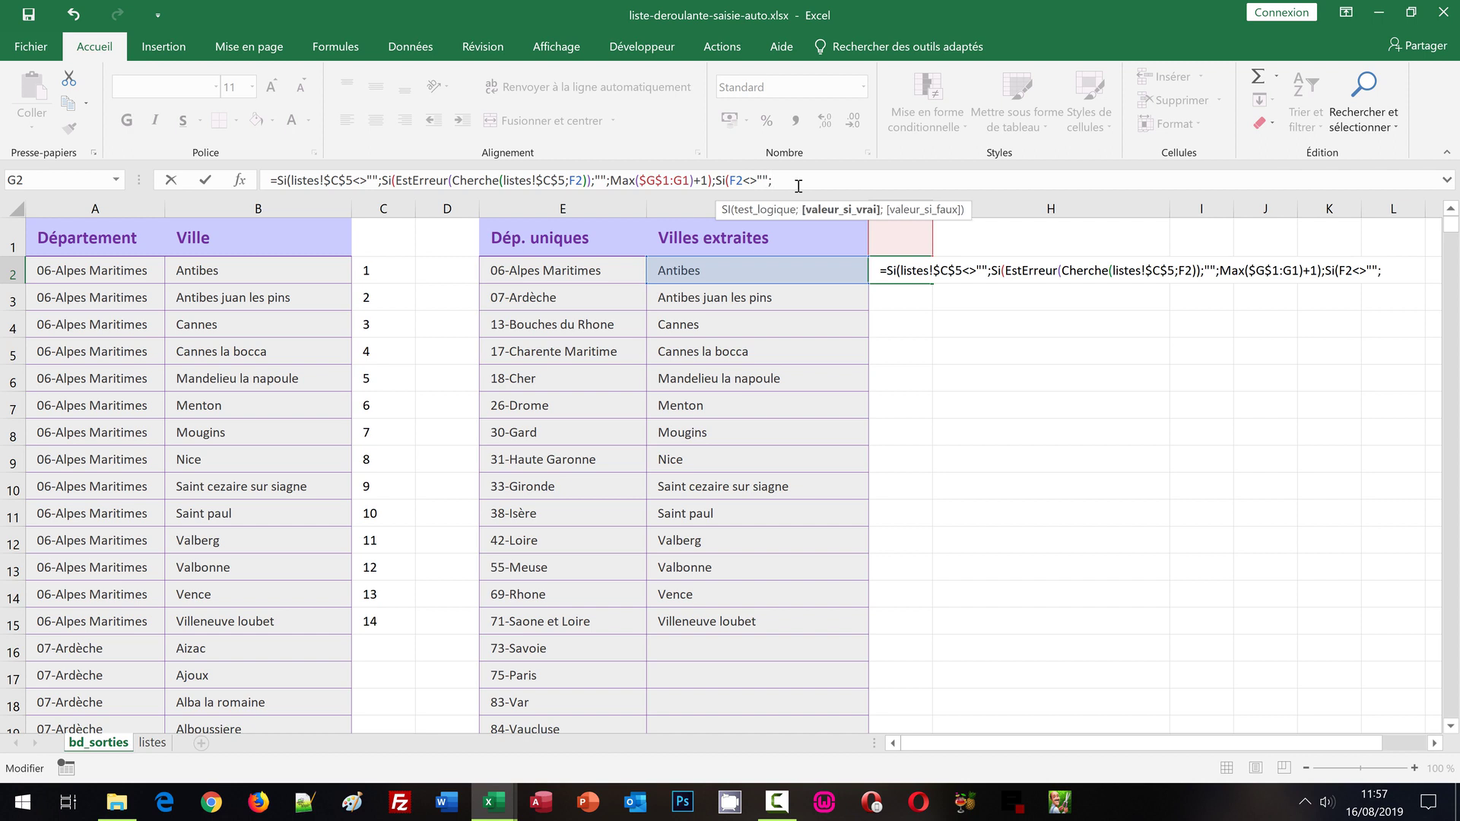
# Reuse Max($G$1:G1)+1 as its result and close with ;"")) to return blank otherwise
pyautogui.click(707, 181)
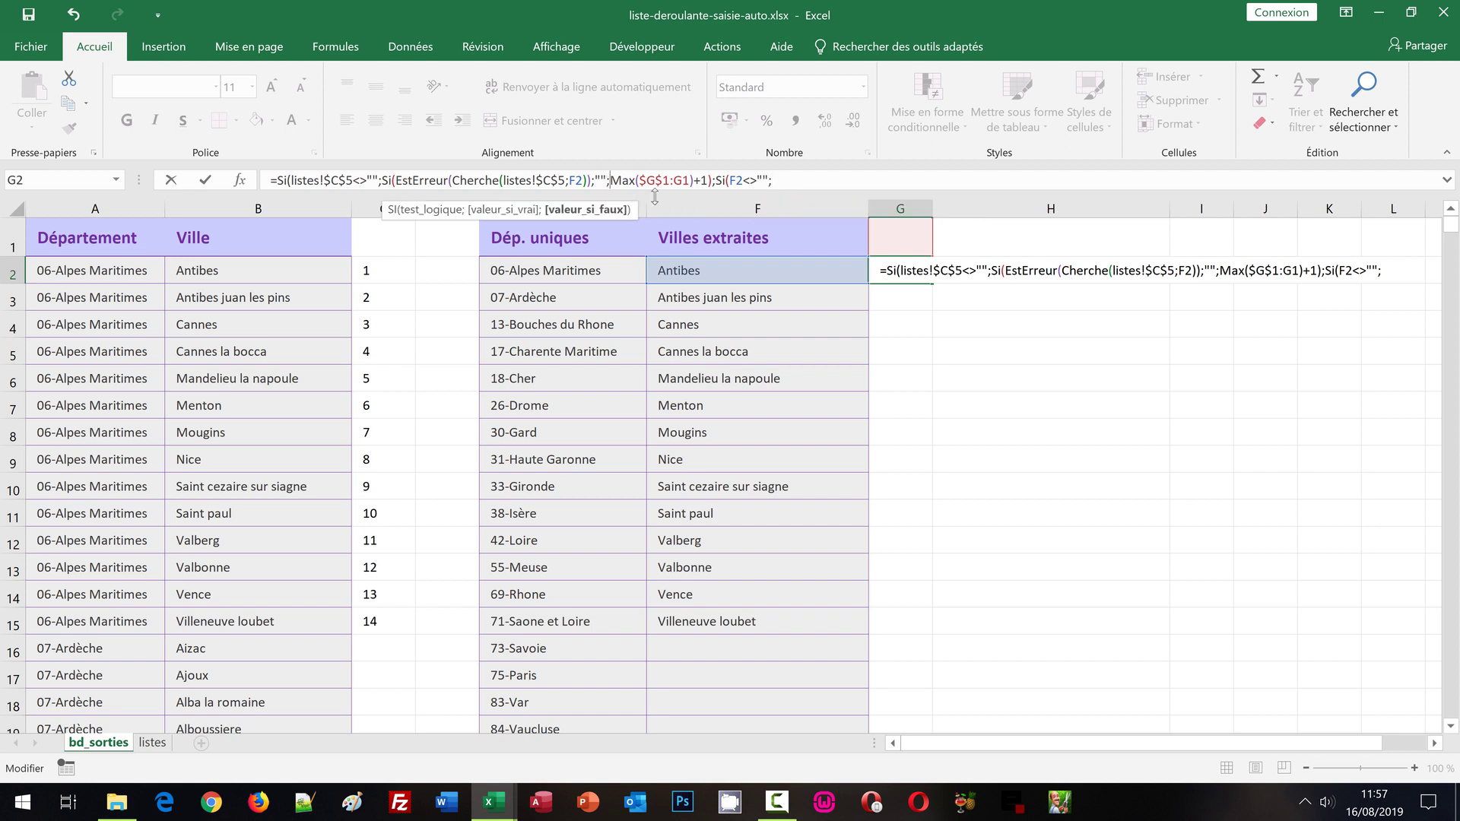
pyautogui.doubleClick(706, 180)
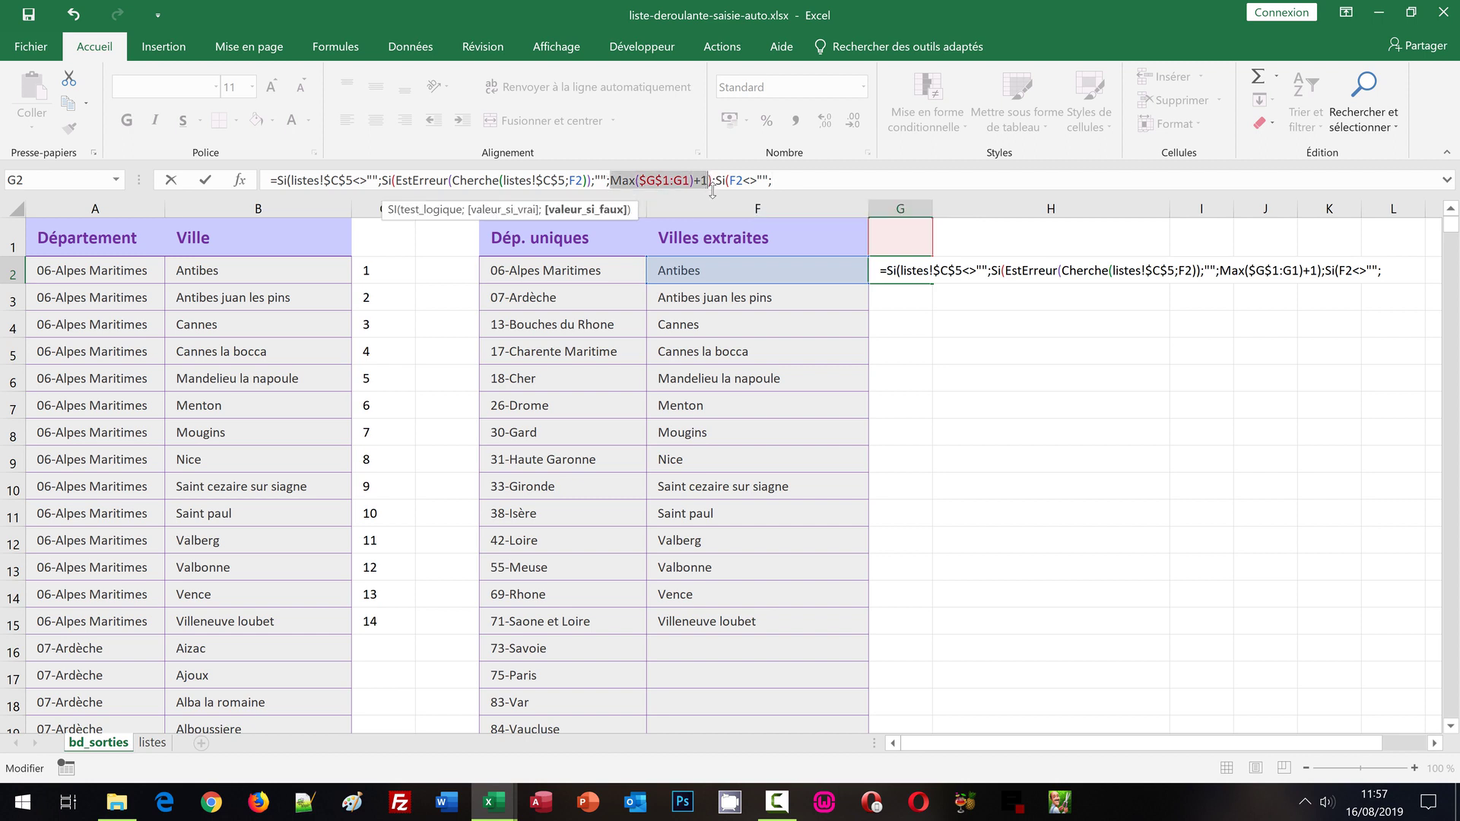
pyautogui.hotkey('ctrl', 'c')
pyautogui.click(790, 180)
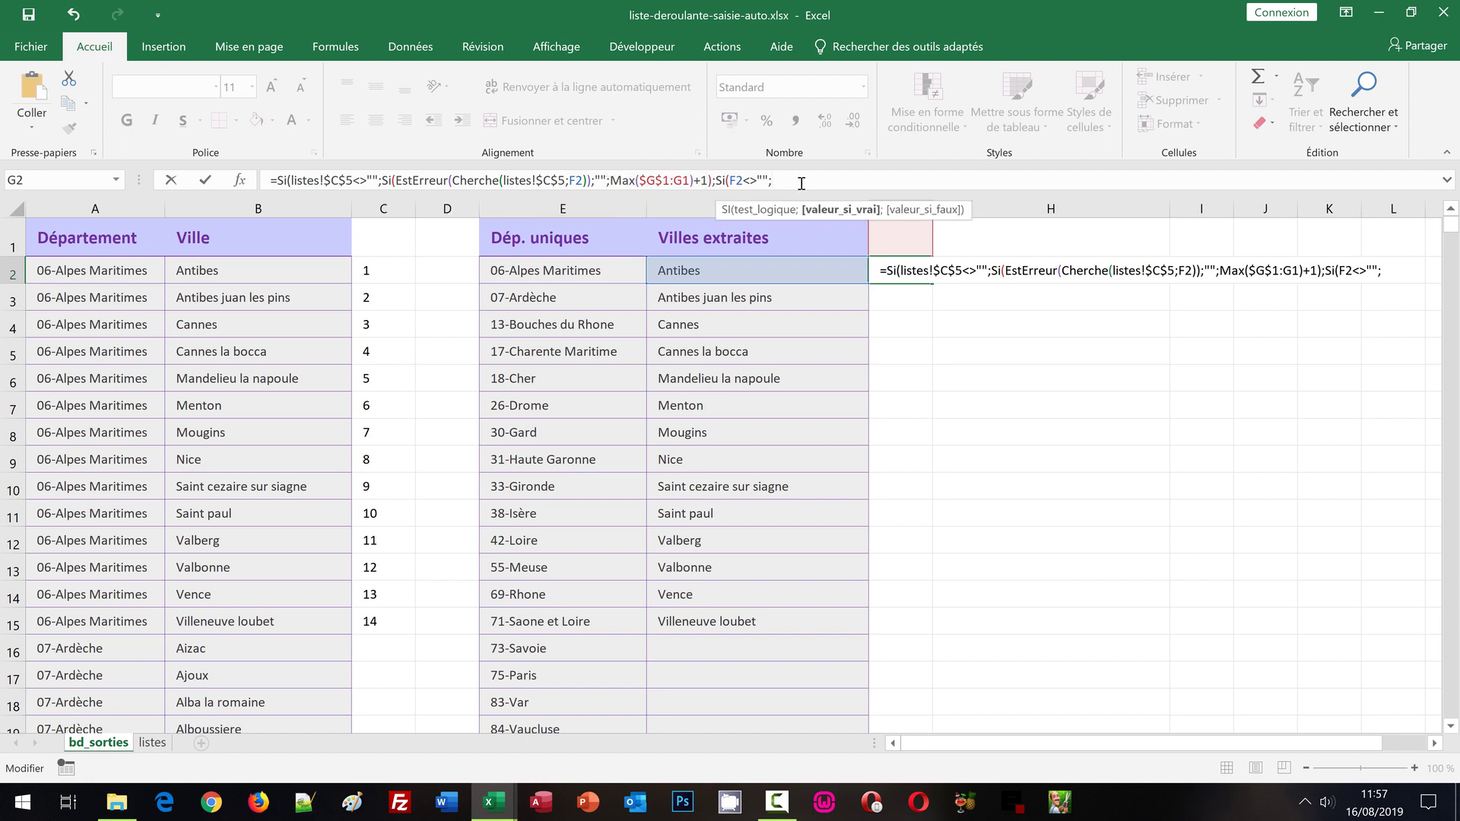
pyautogui.hotkey('ctrl', 'v')
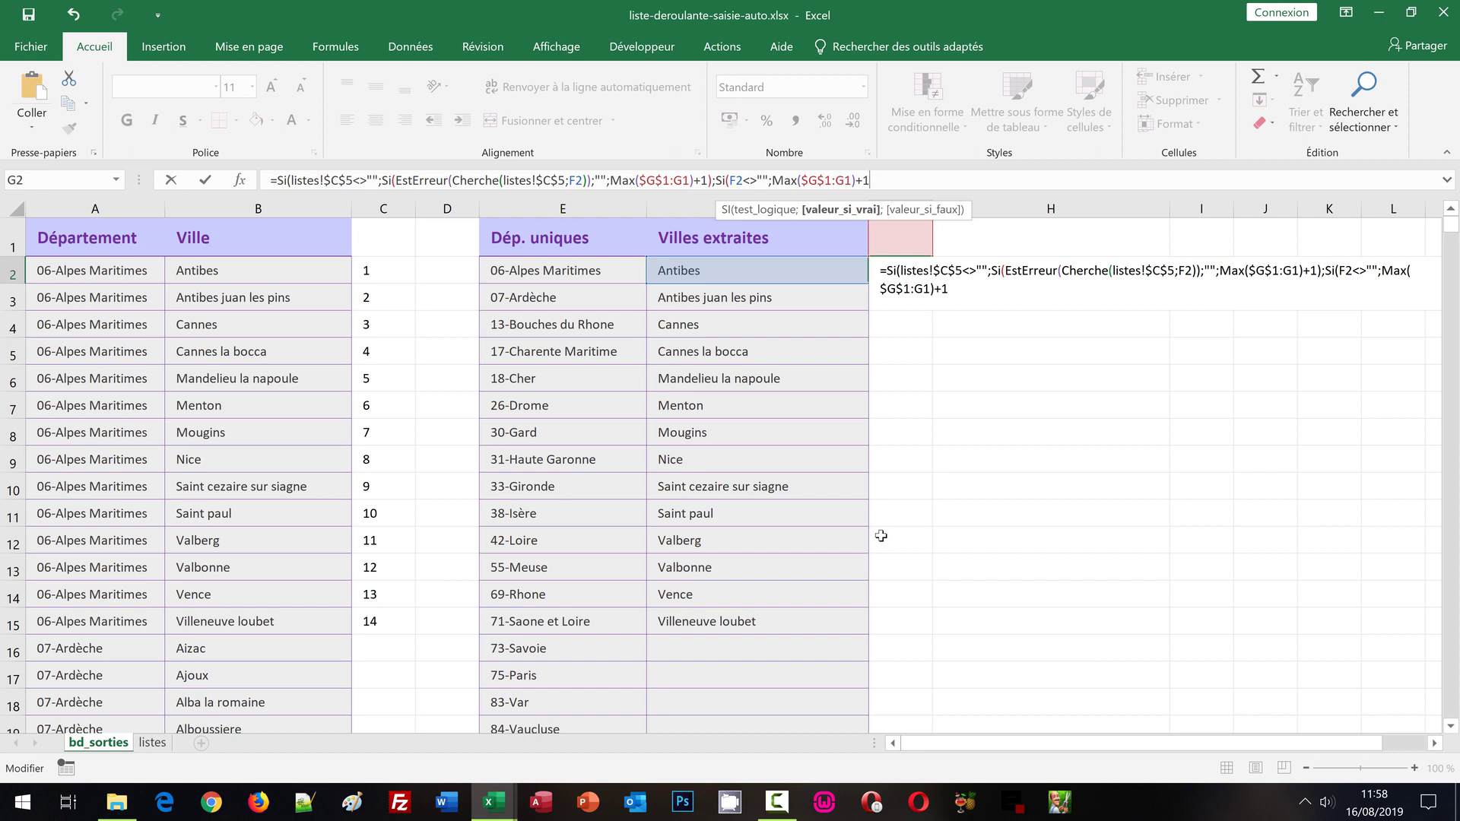
pyautogui.write(';')
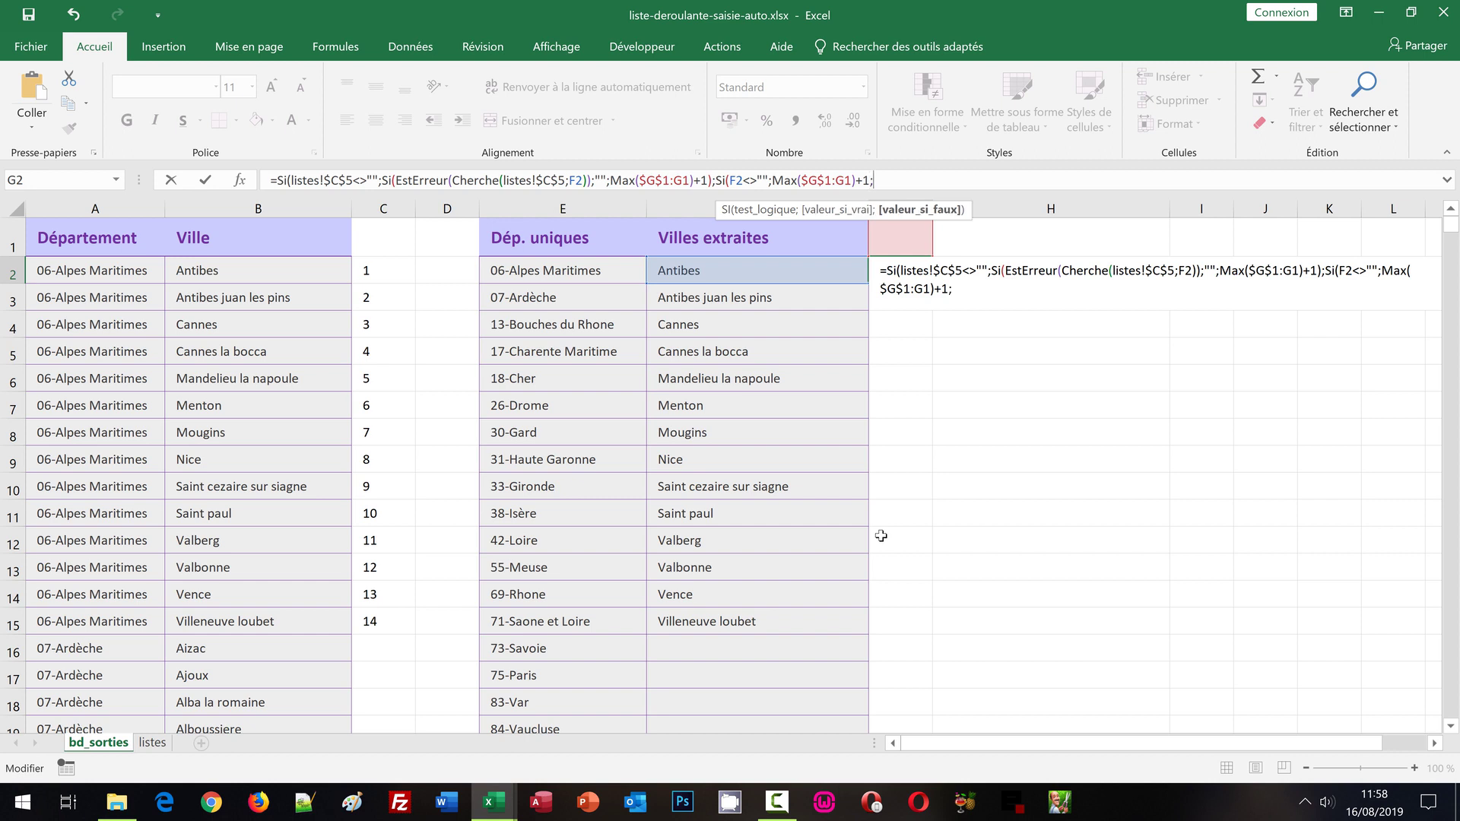
pyautogui.write('"')
pyautogui.write('"')
pyautogui.write(')')
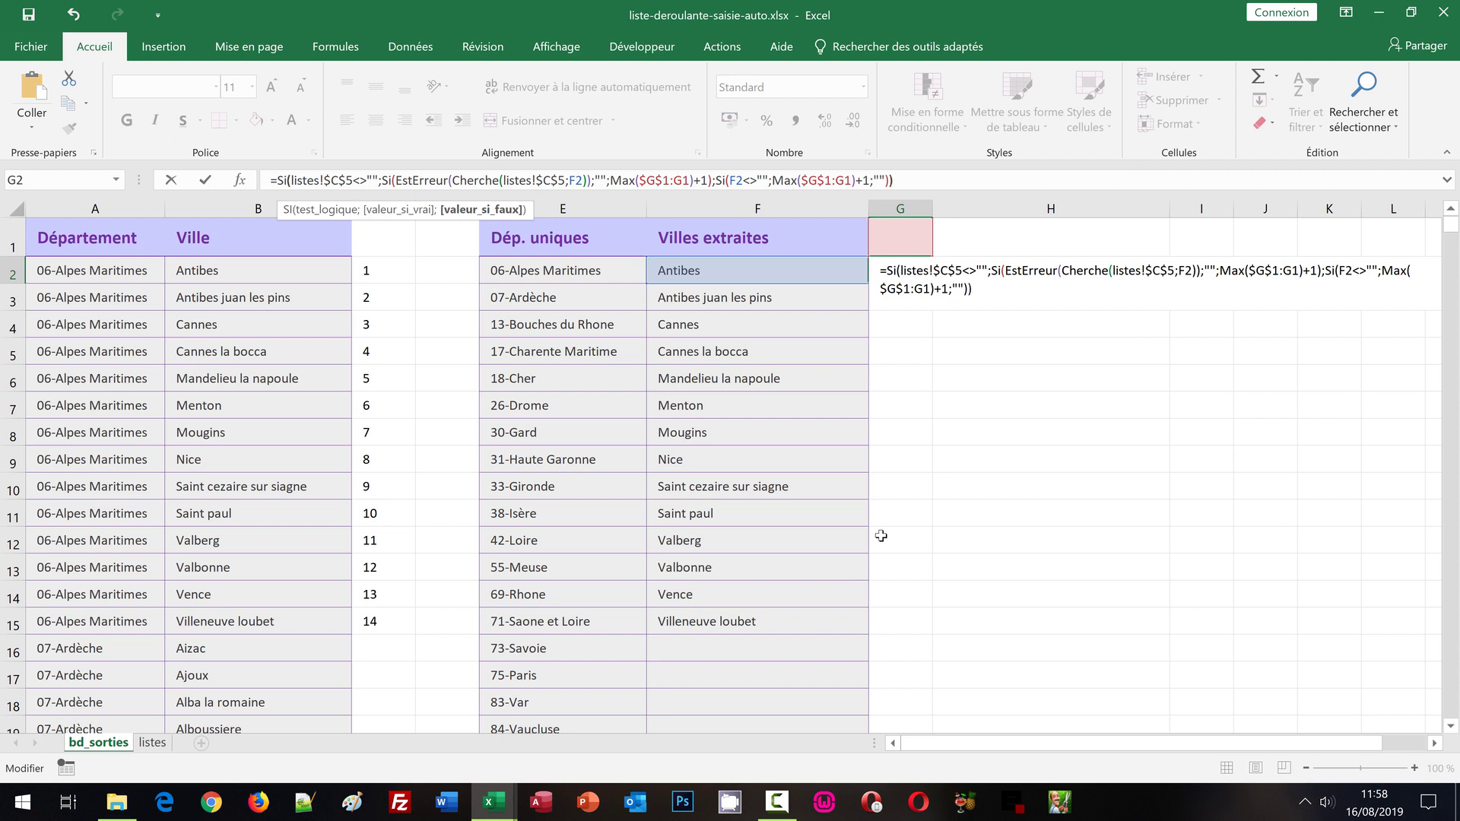
pyautogui.write(')')
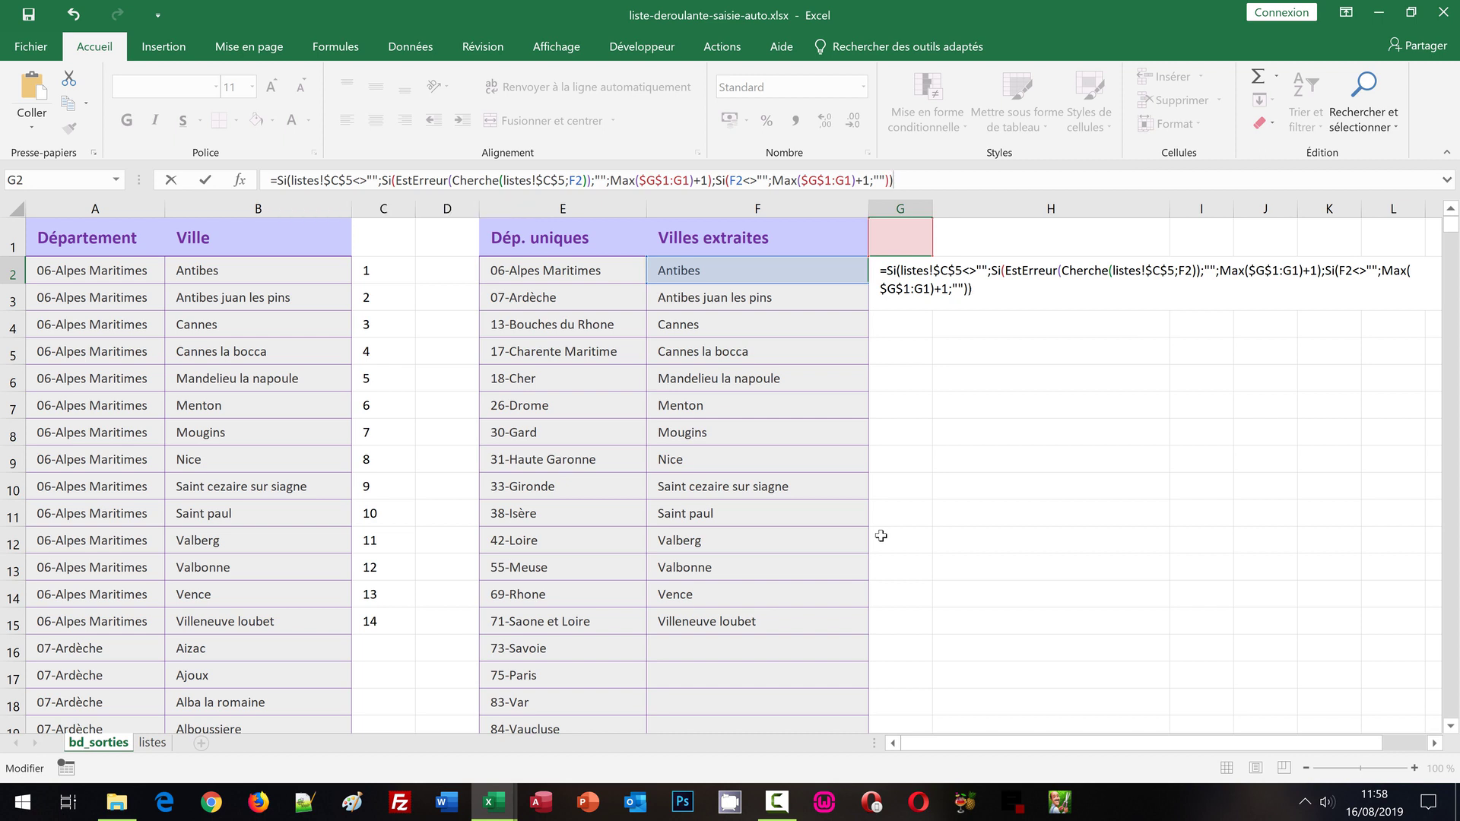
# Commit G2 and fill it down column G, numbering the cities 1–14
pyautogui.hotkey('ctrl', 'Return')
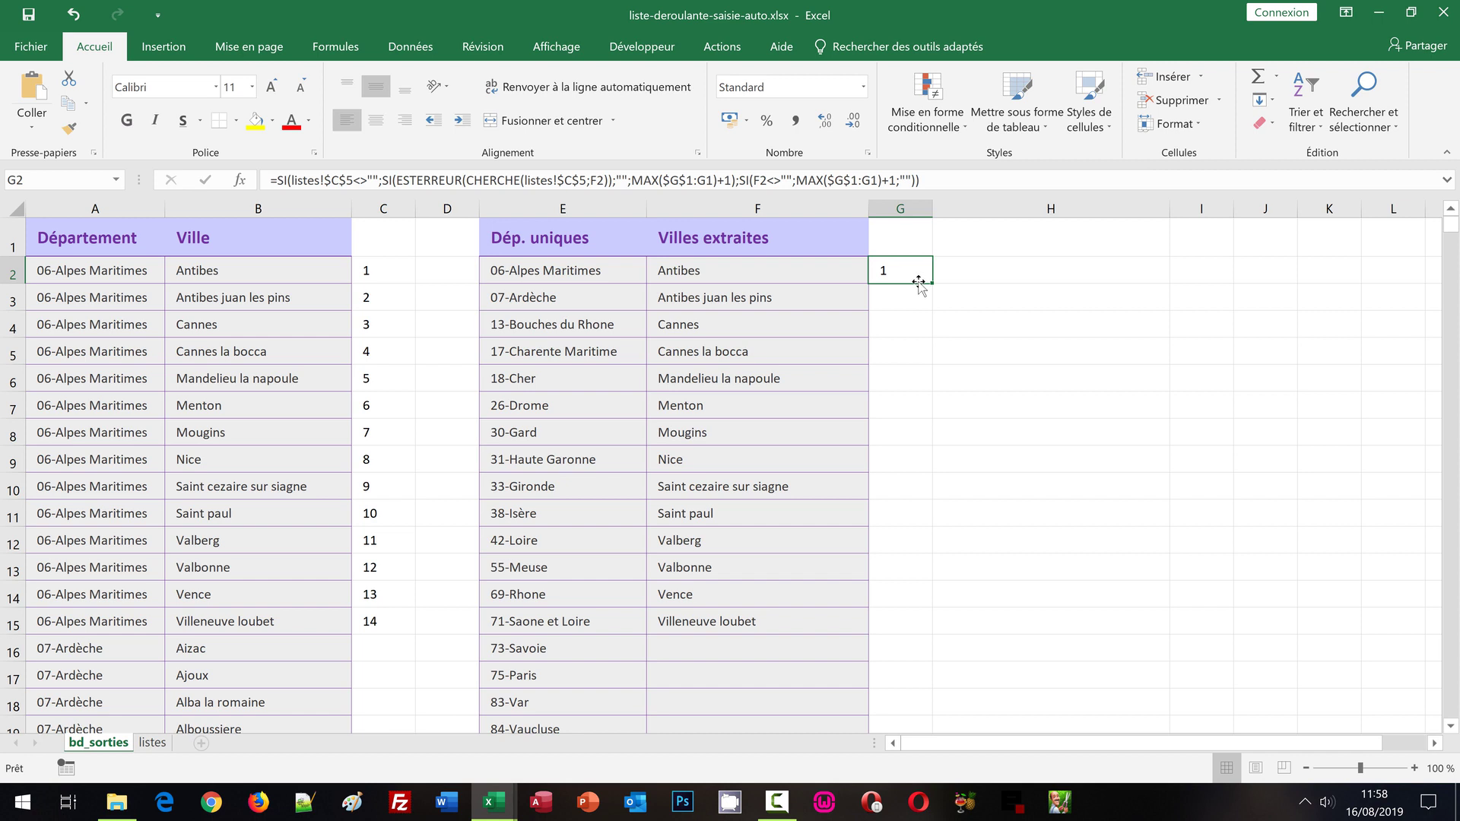
pyautogui.doubleClick(931, 282)
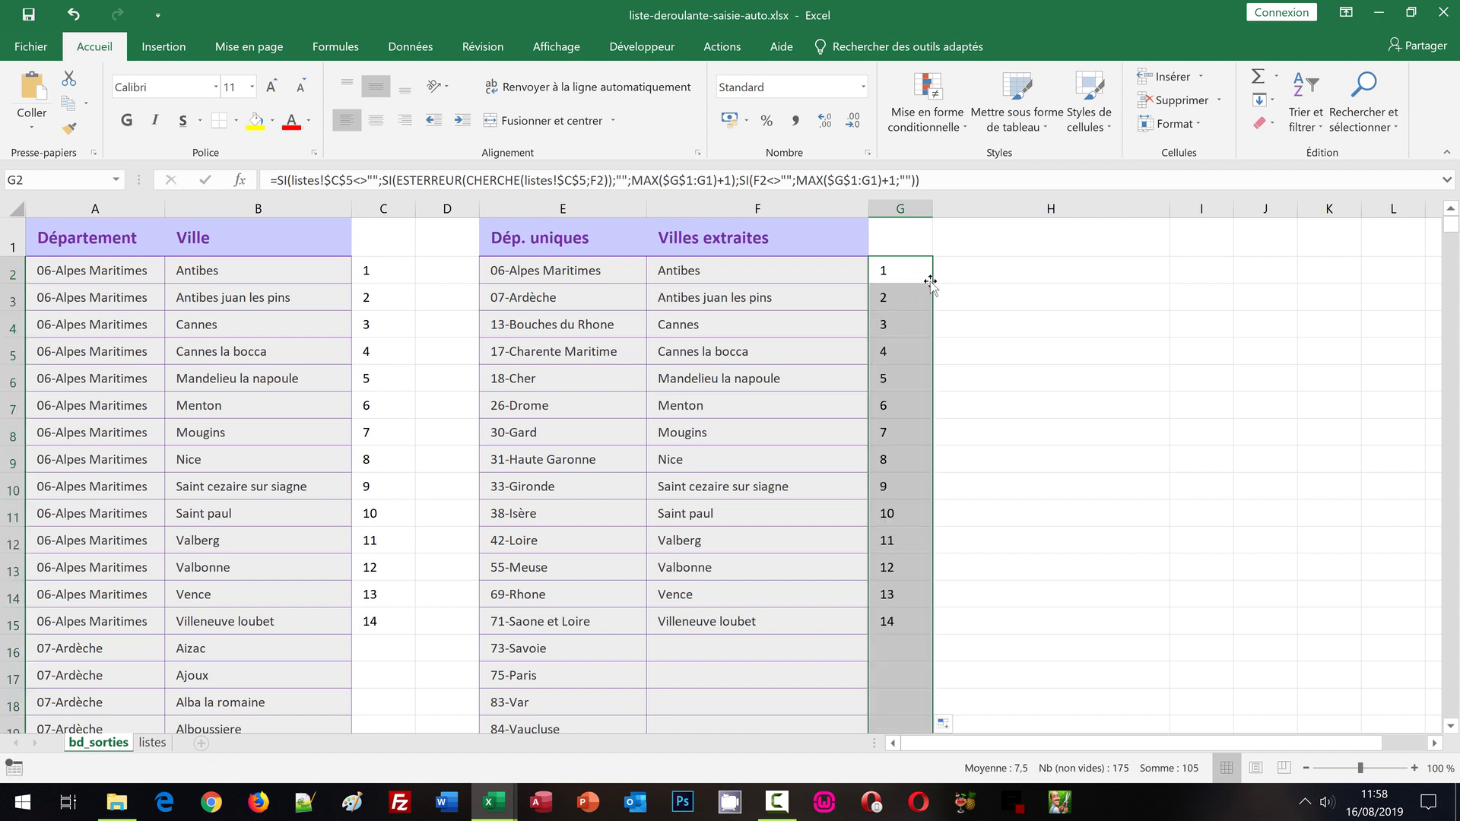
pyautogui.scroll(-2, 1026, 442)
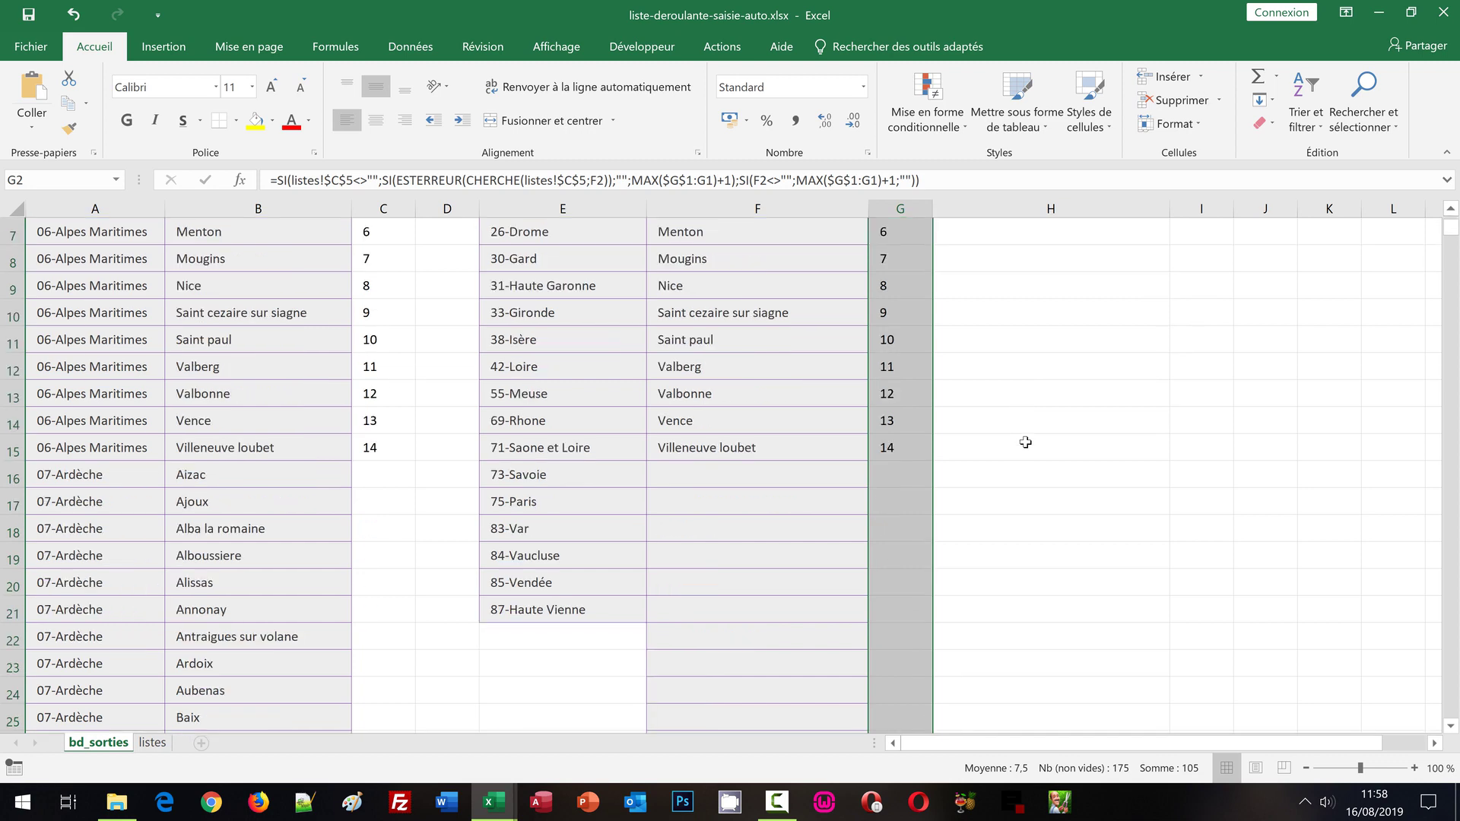
pyautogui.scroll(2, 1026, 442)
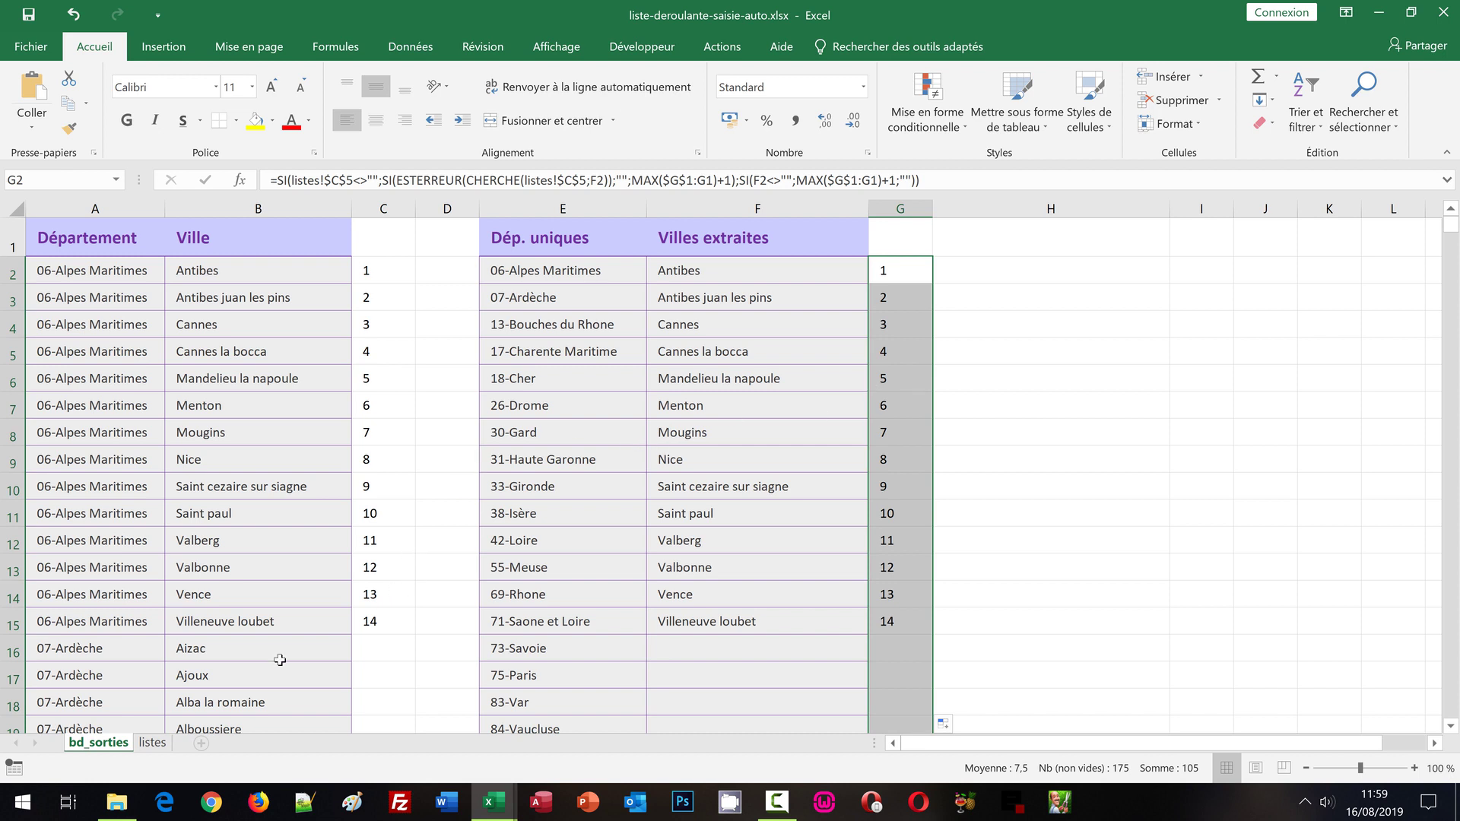
pyautogui.click(152, 743)
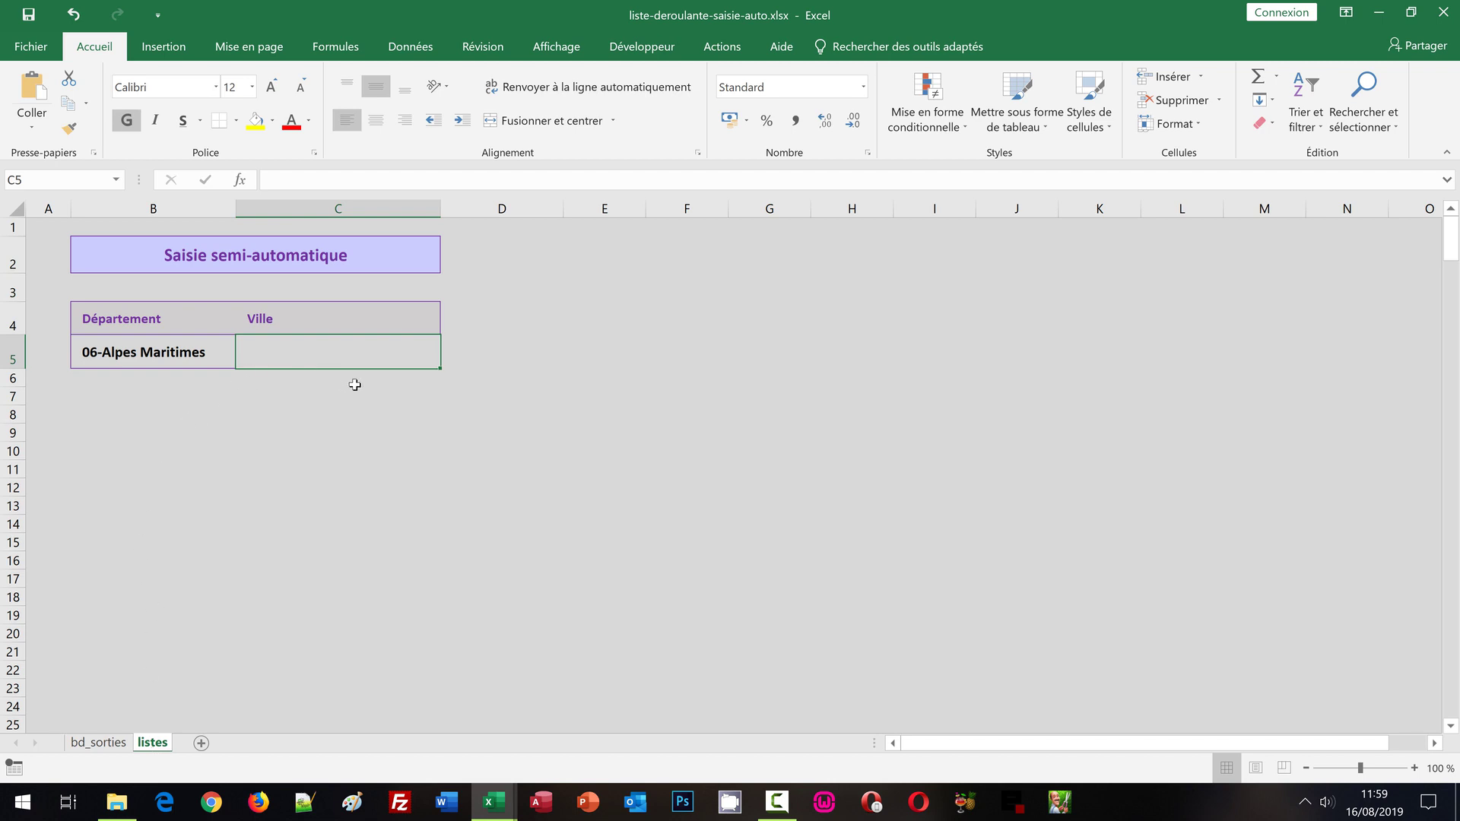
# Enter 'saint' as the Ville and check the numbering formulas in G10 and G11
pyautogui.write('saint')
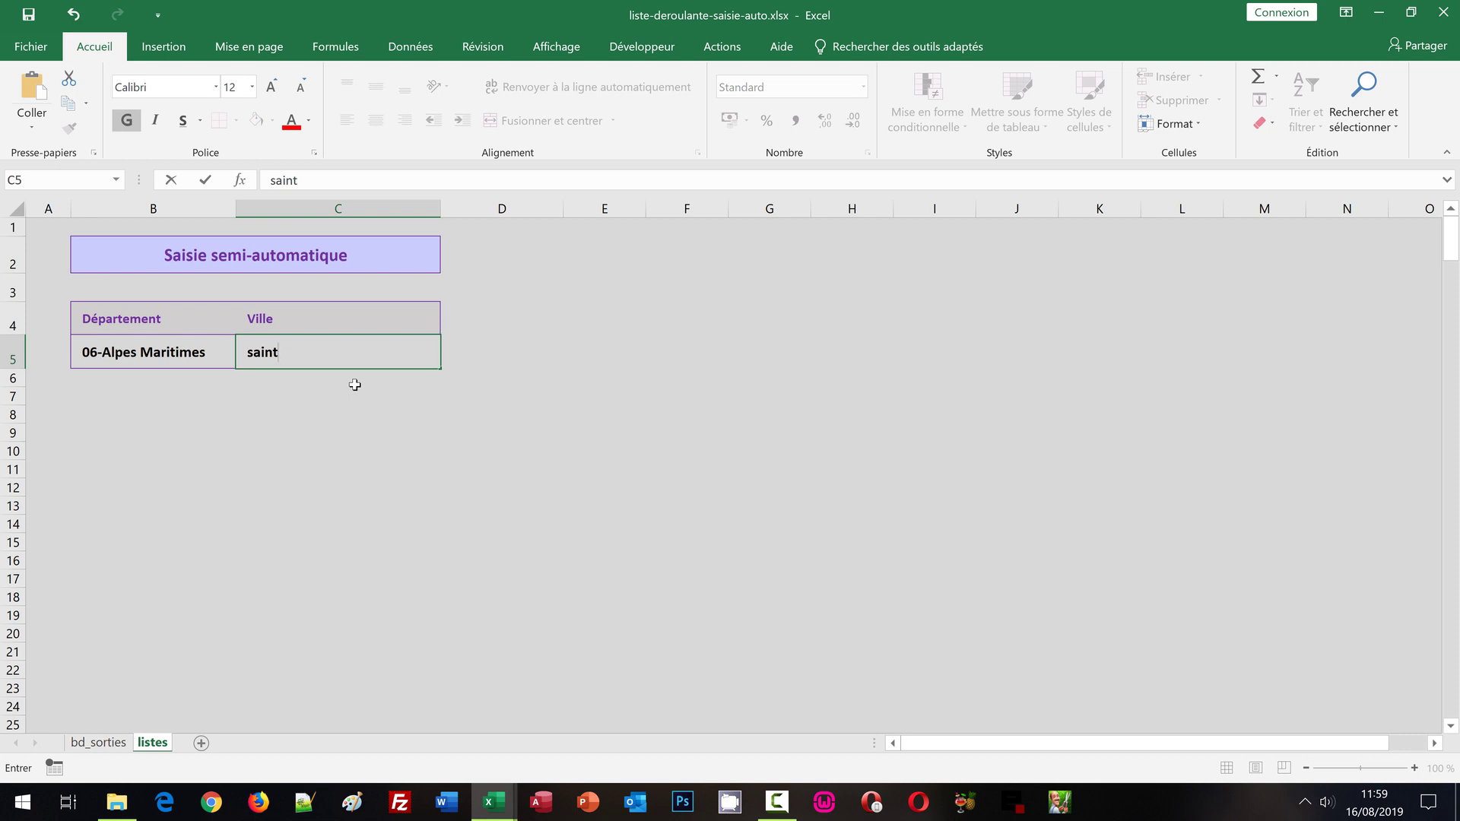
pyautogui.press('Return')
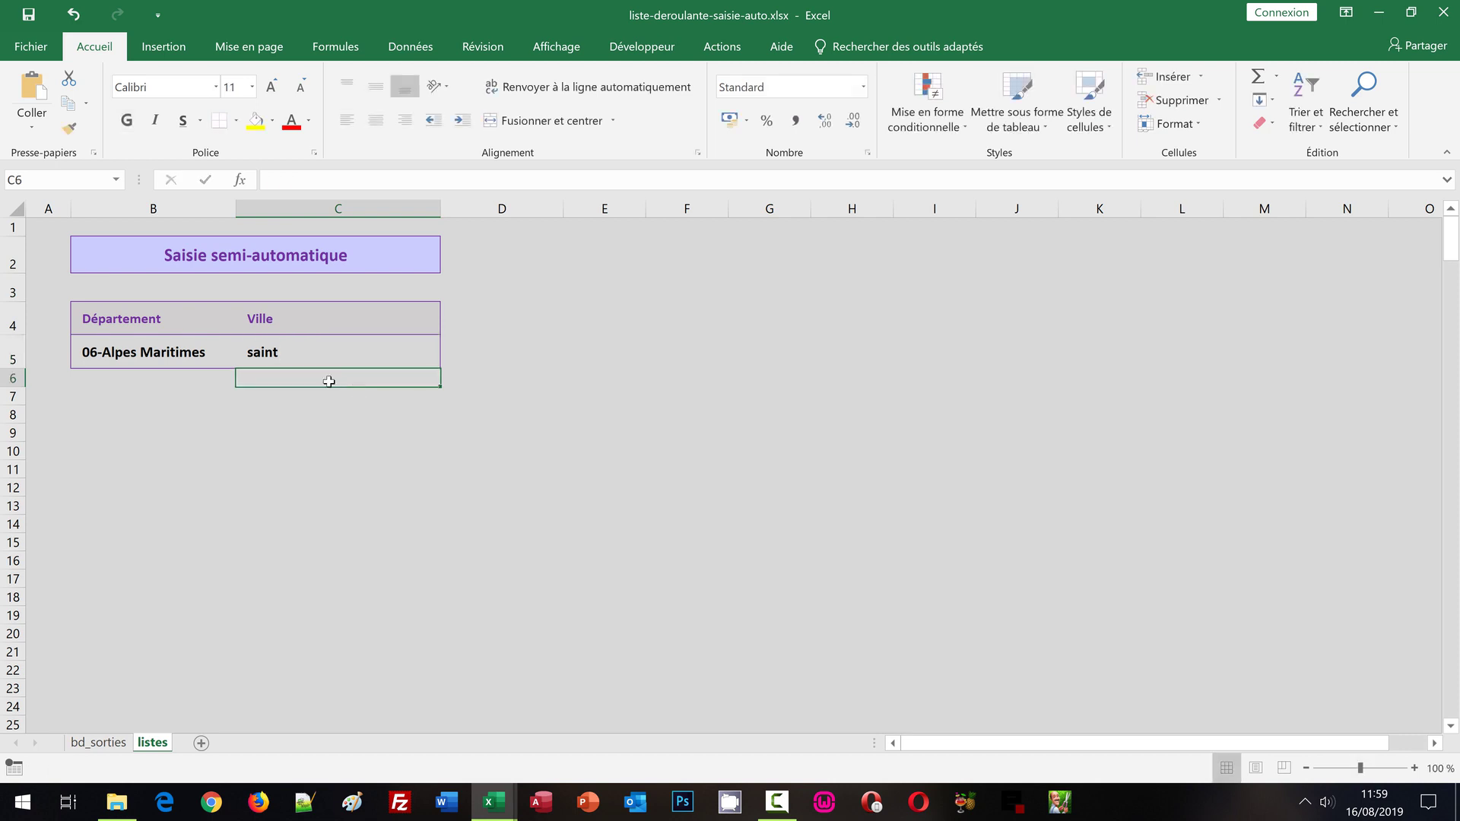
pyautogui.click(87, 744)
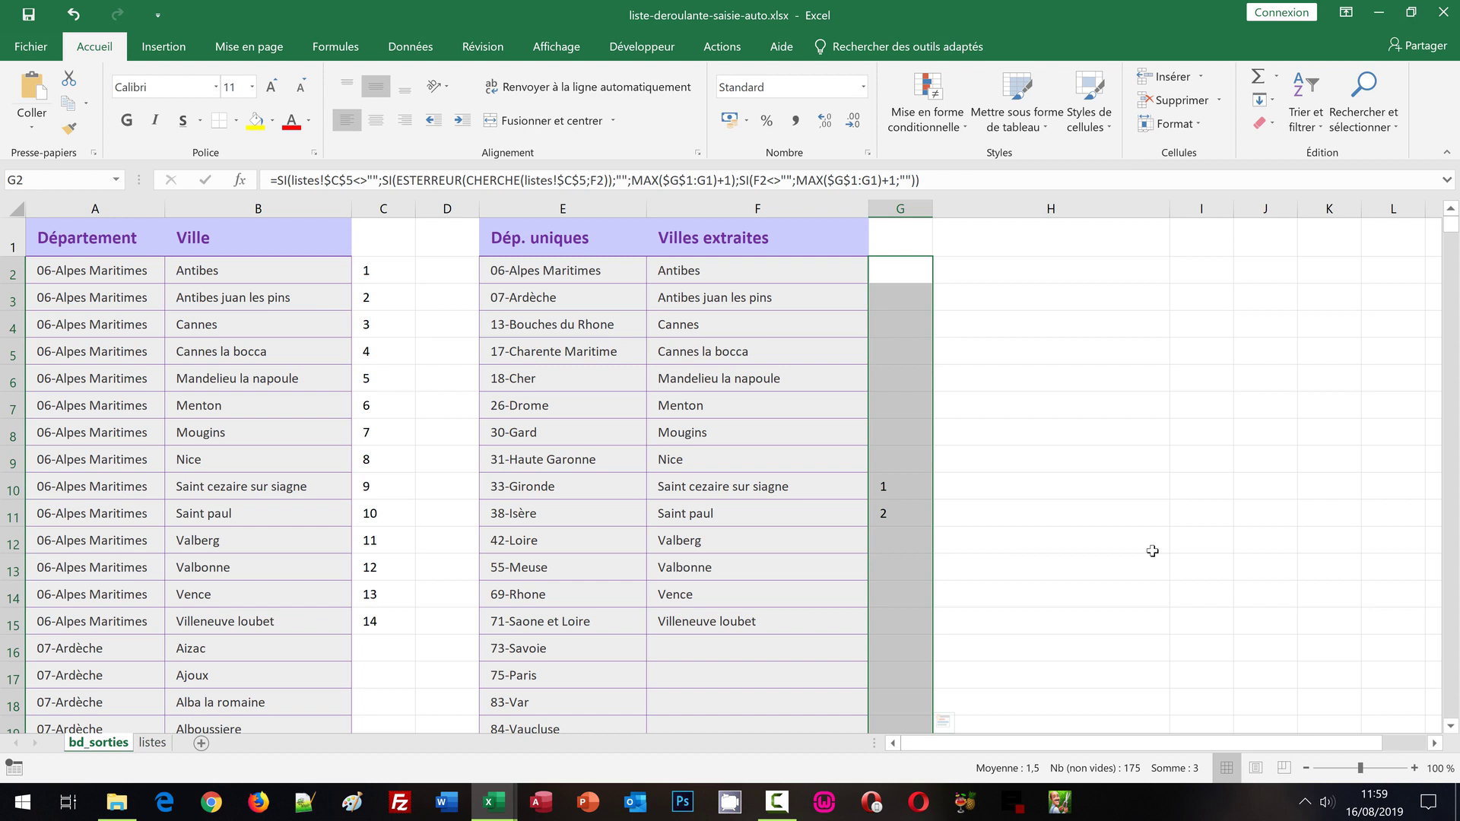
pyautogui.click(884, 488)
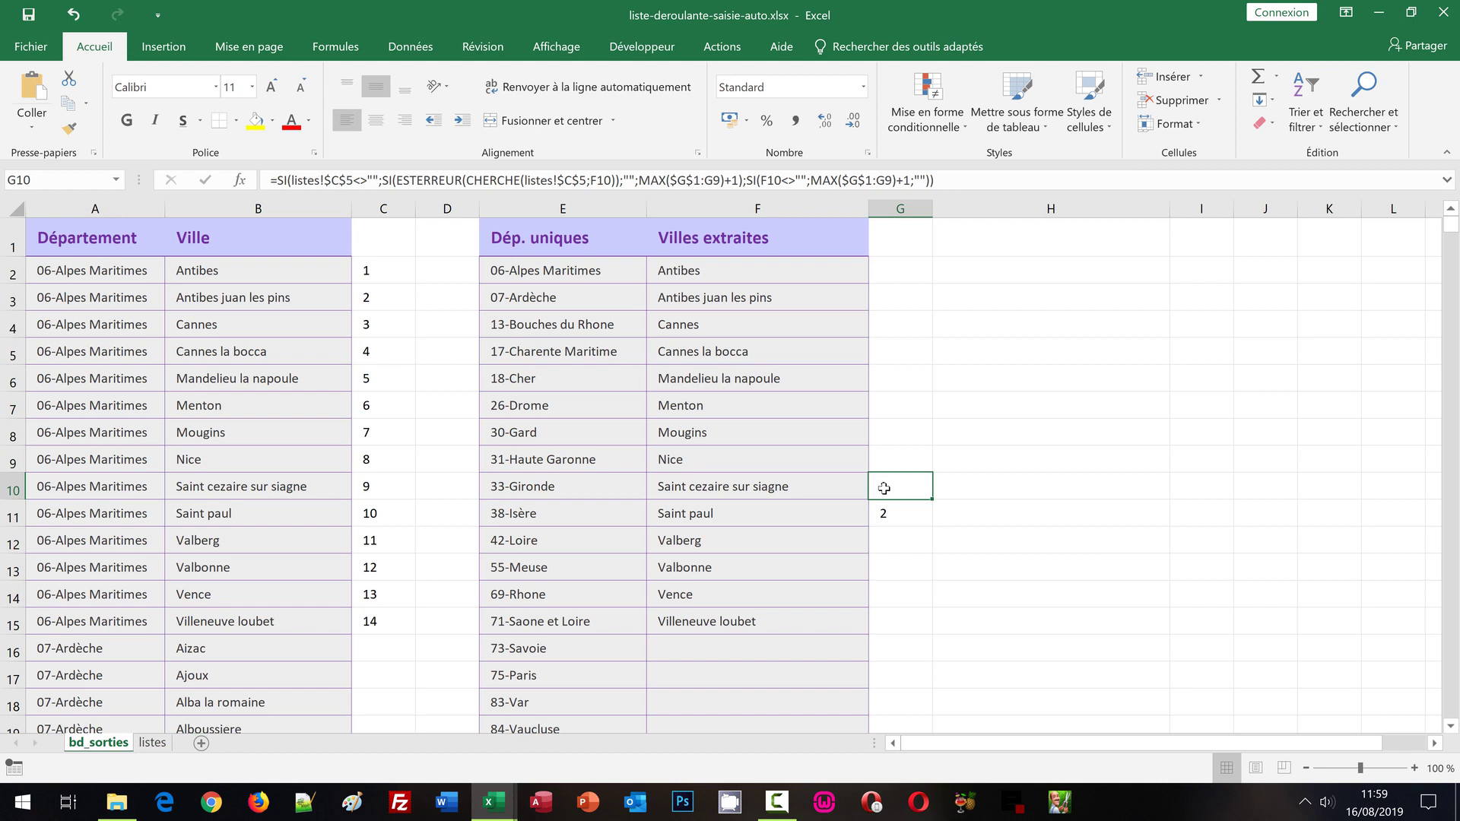
pyautogui.press('Down')
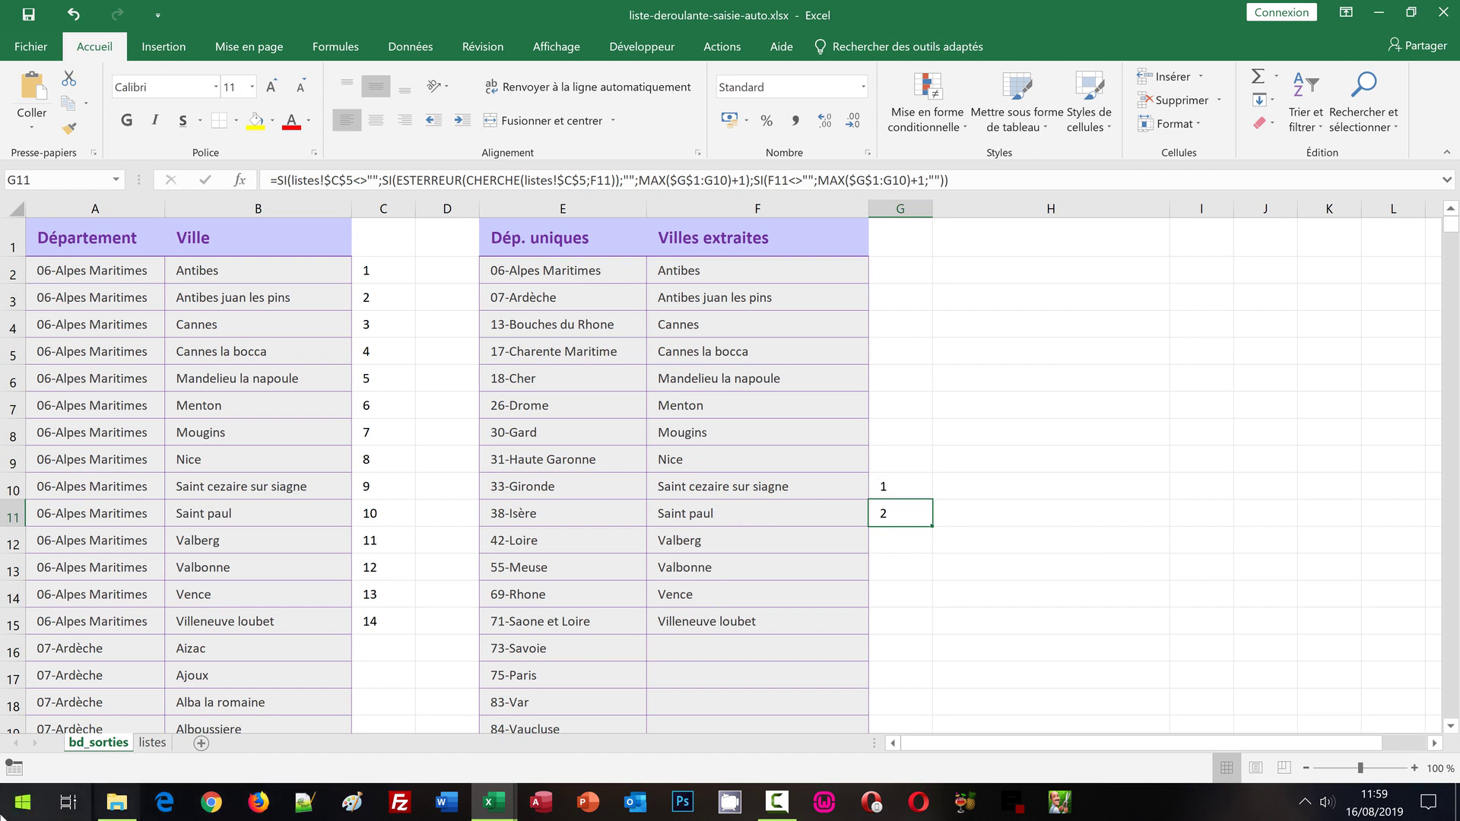
# Clear the Ville cell C5 on listes and select H2 on bd_sorties
pyautogui.click(156, 743)
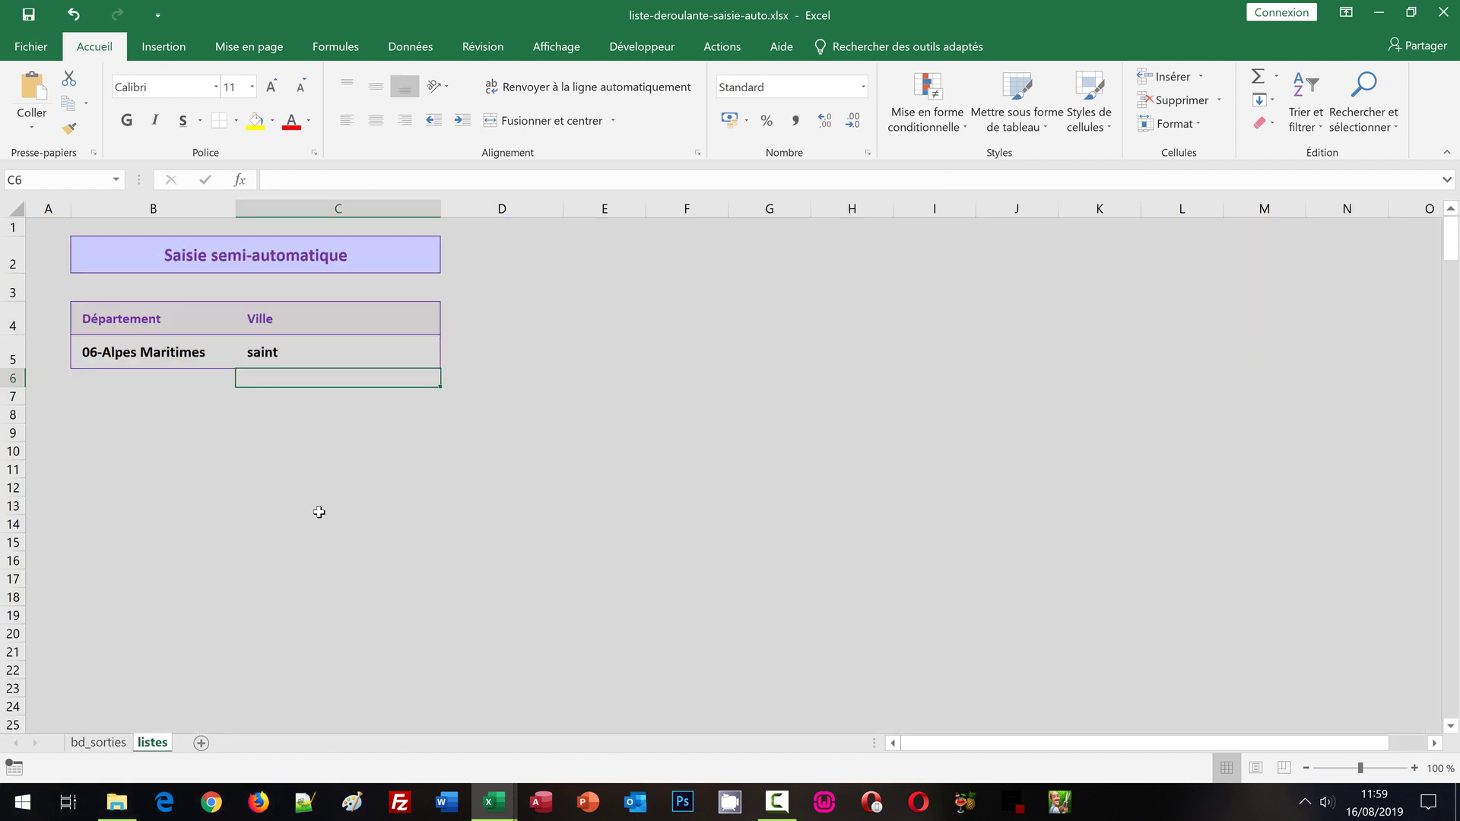
pyautogui.click(357, 352)
pyautogui.press('Delete')
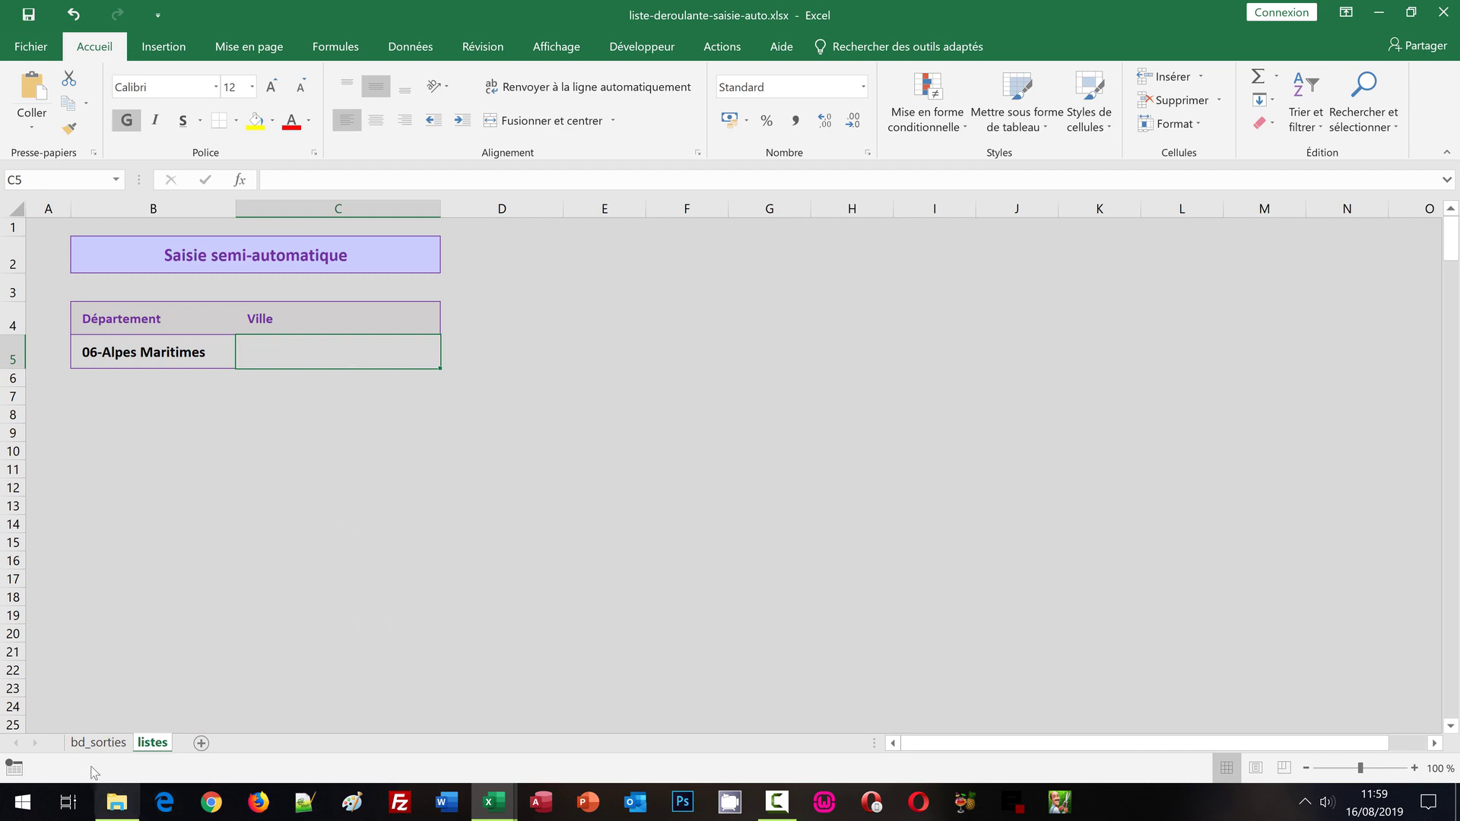
pyautogui.click(95, 743)
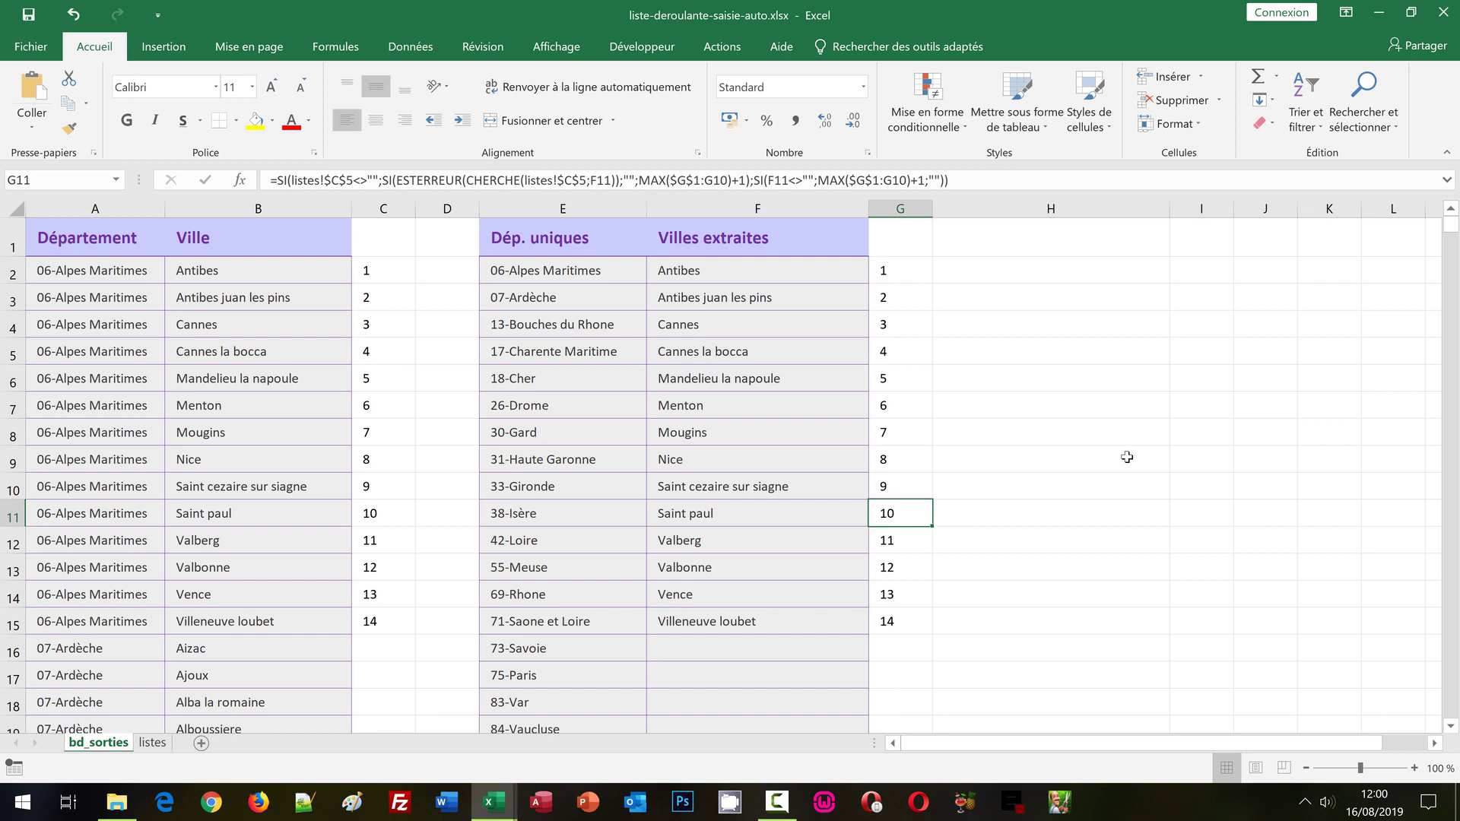
pyautogui.click(966, 270)
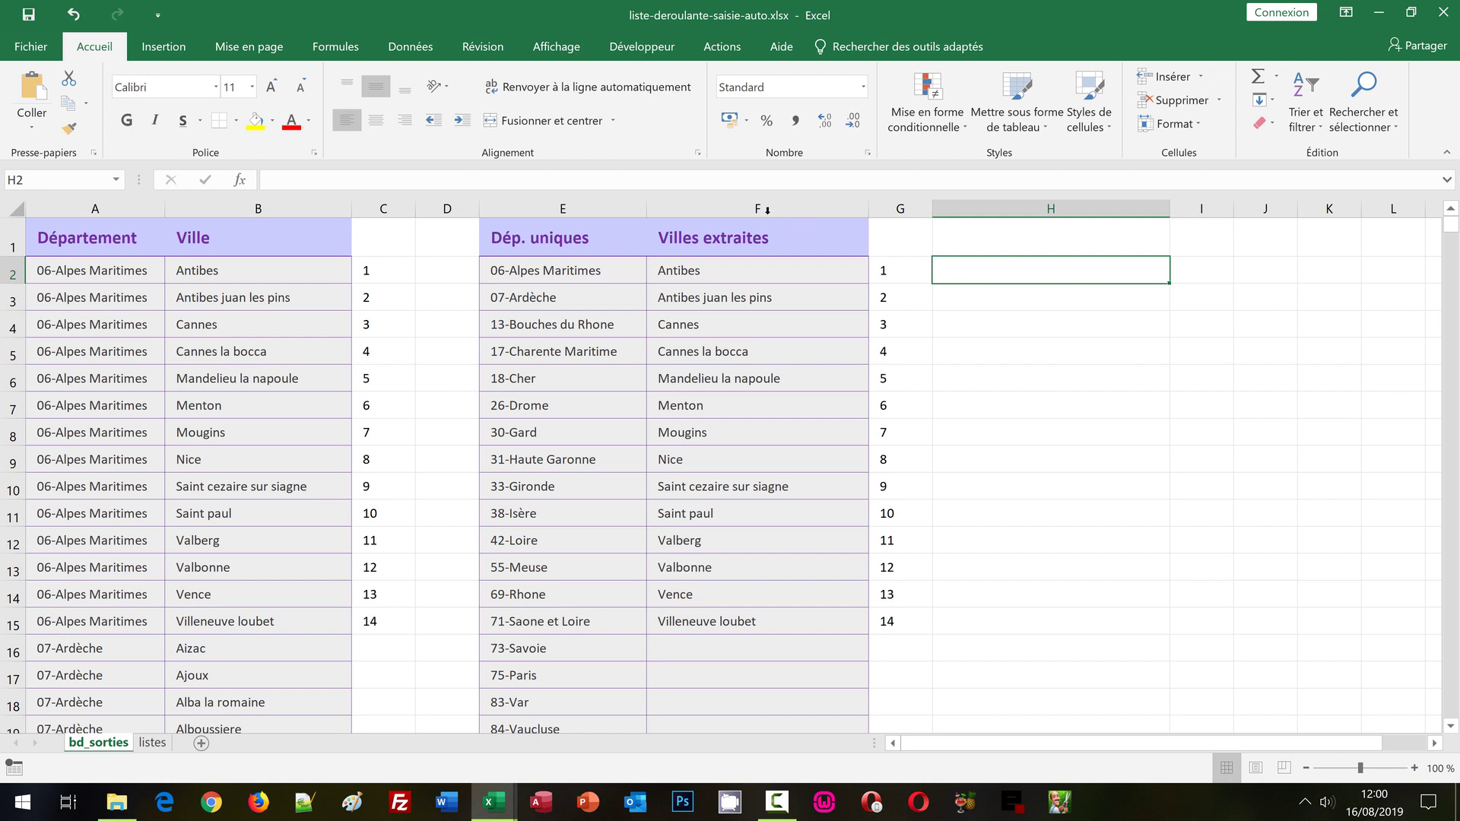
pyautogui.click(765, 209)
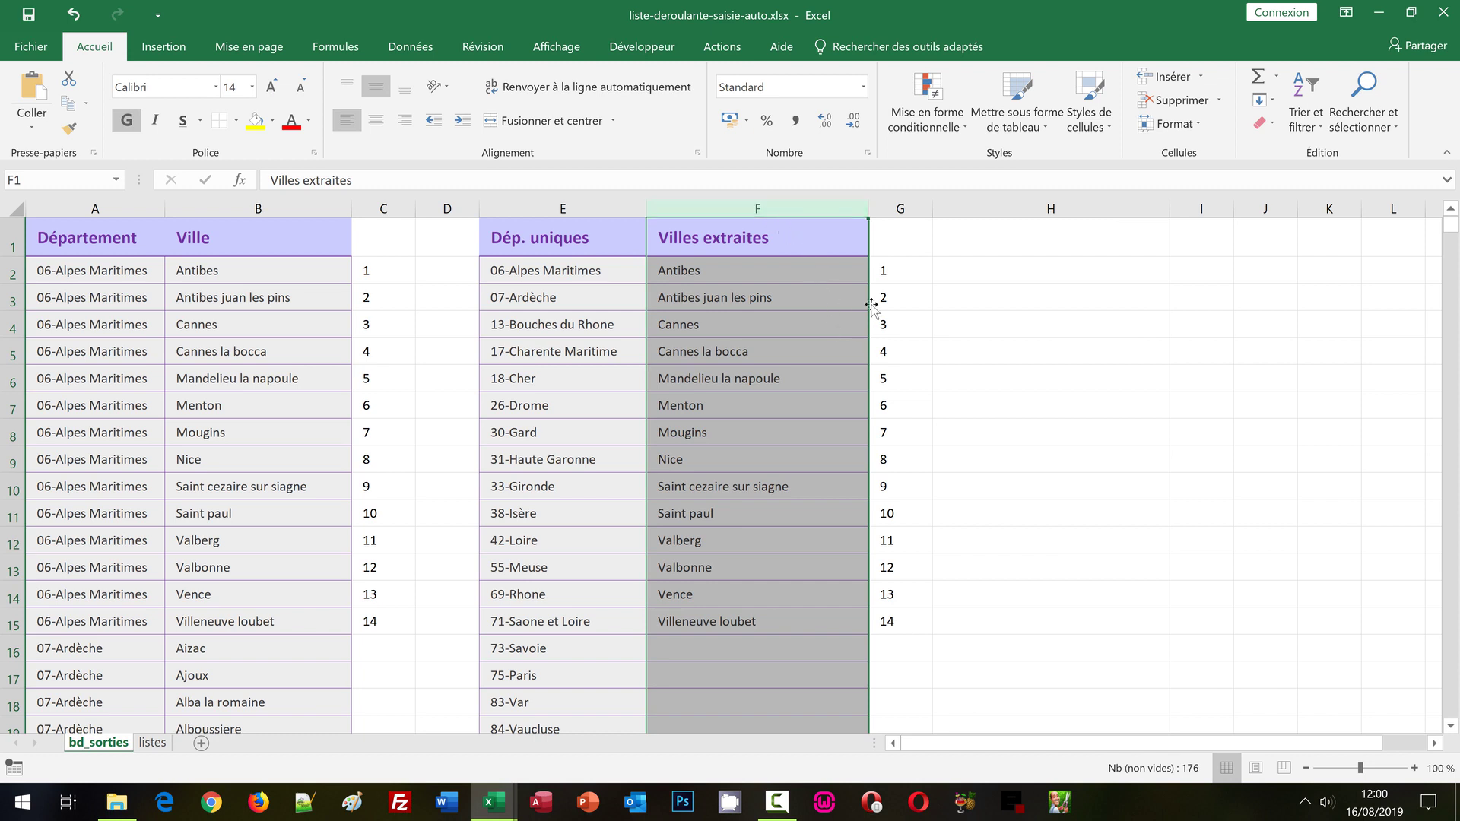
pyautogui.click(883, 275)
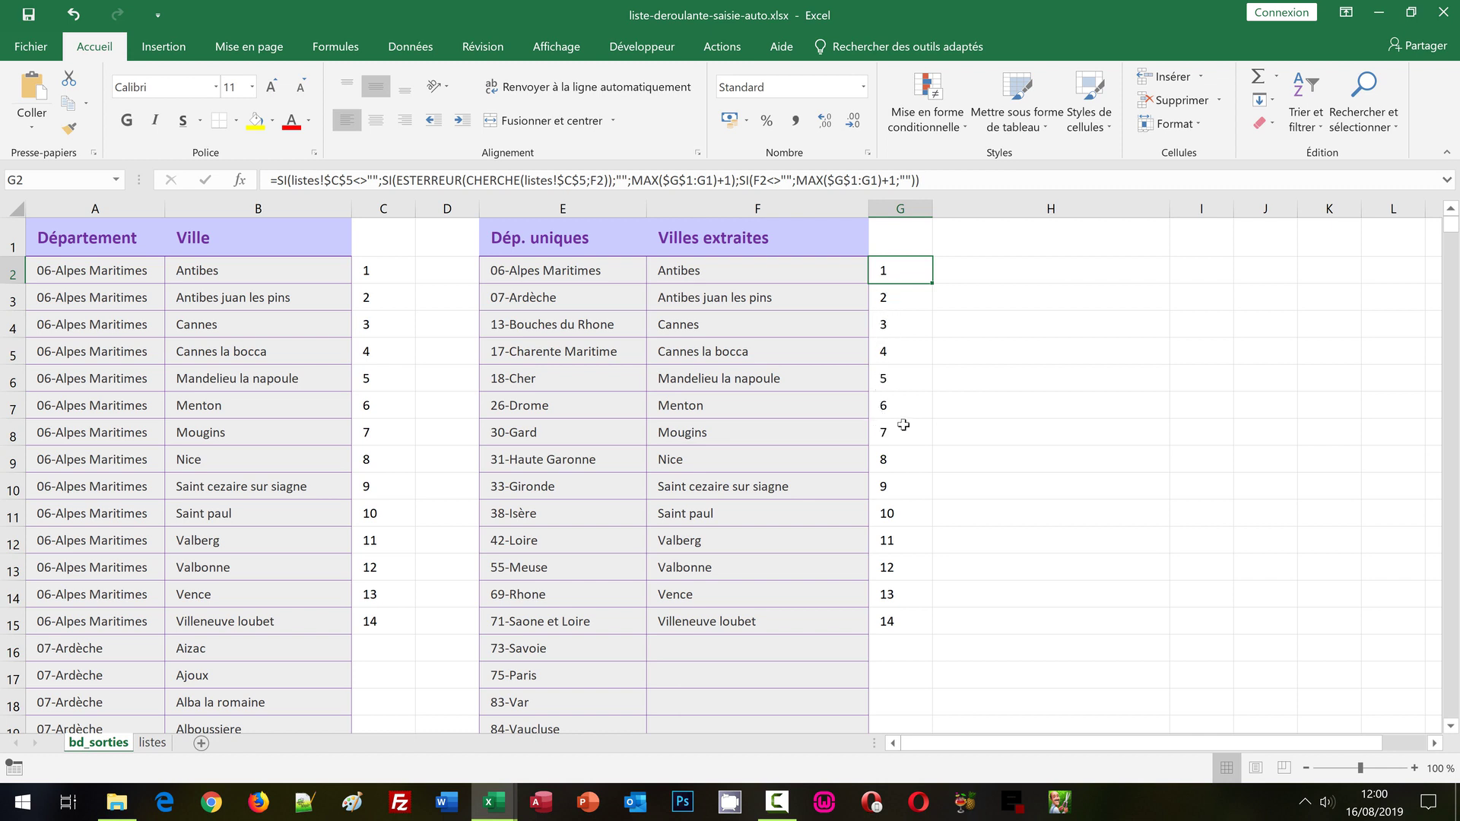
pyautogui.click(981, 238)
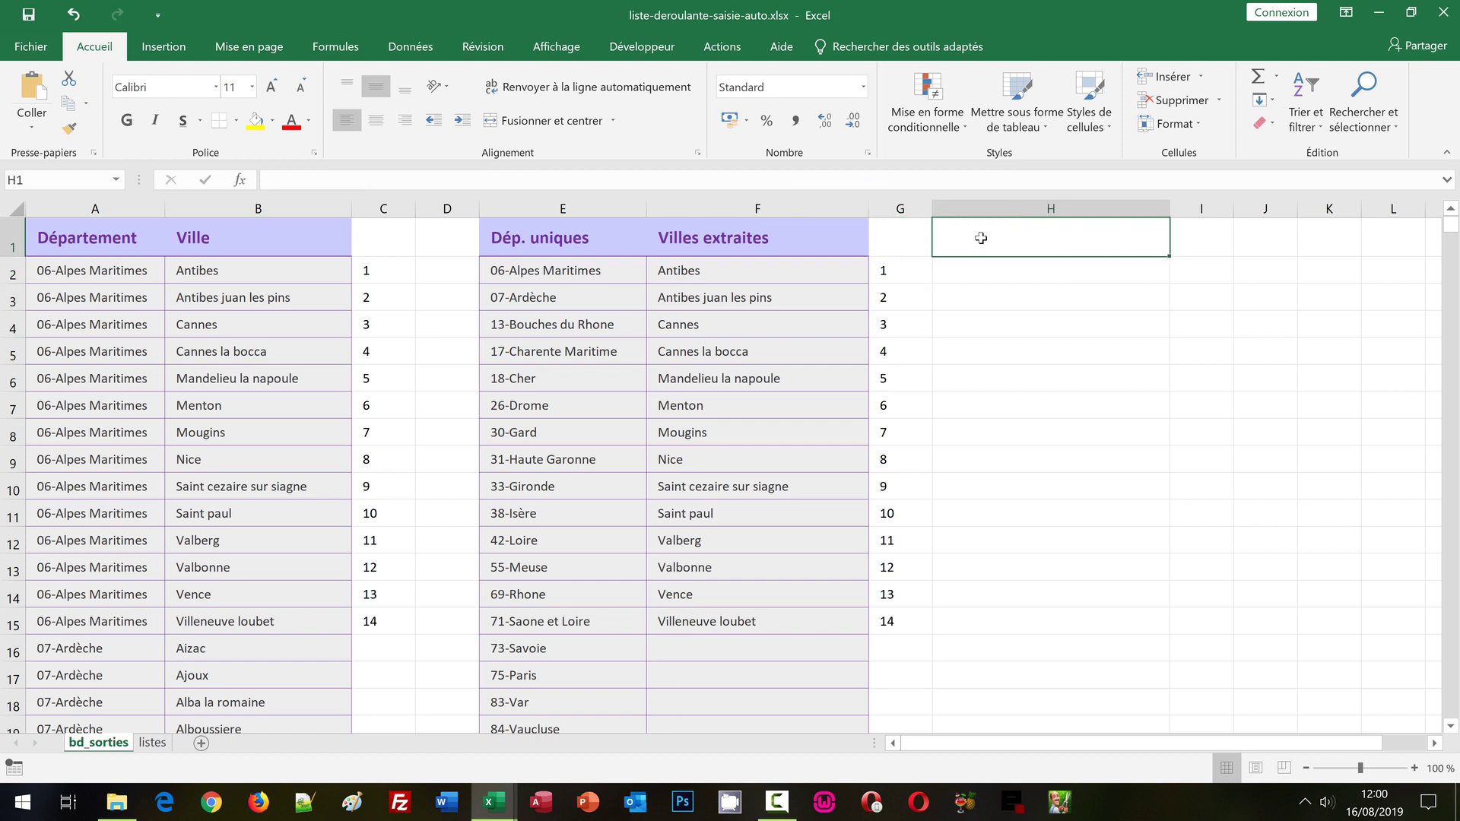
pyautogui.click(895, 203)
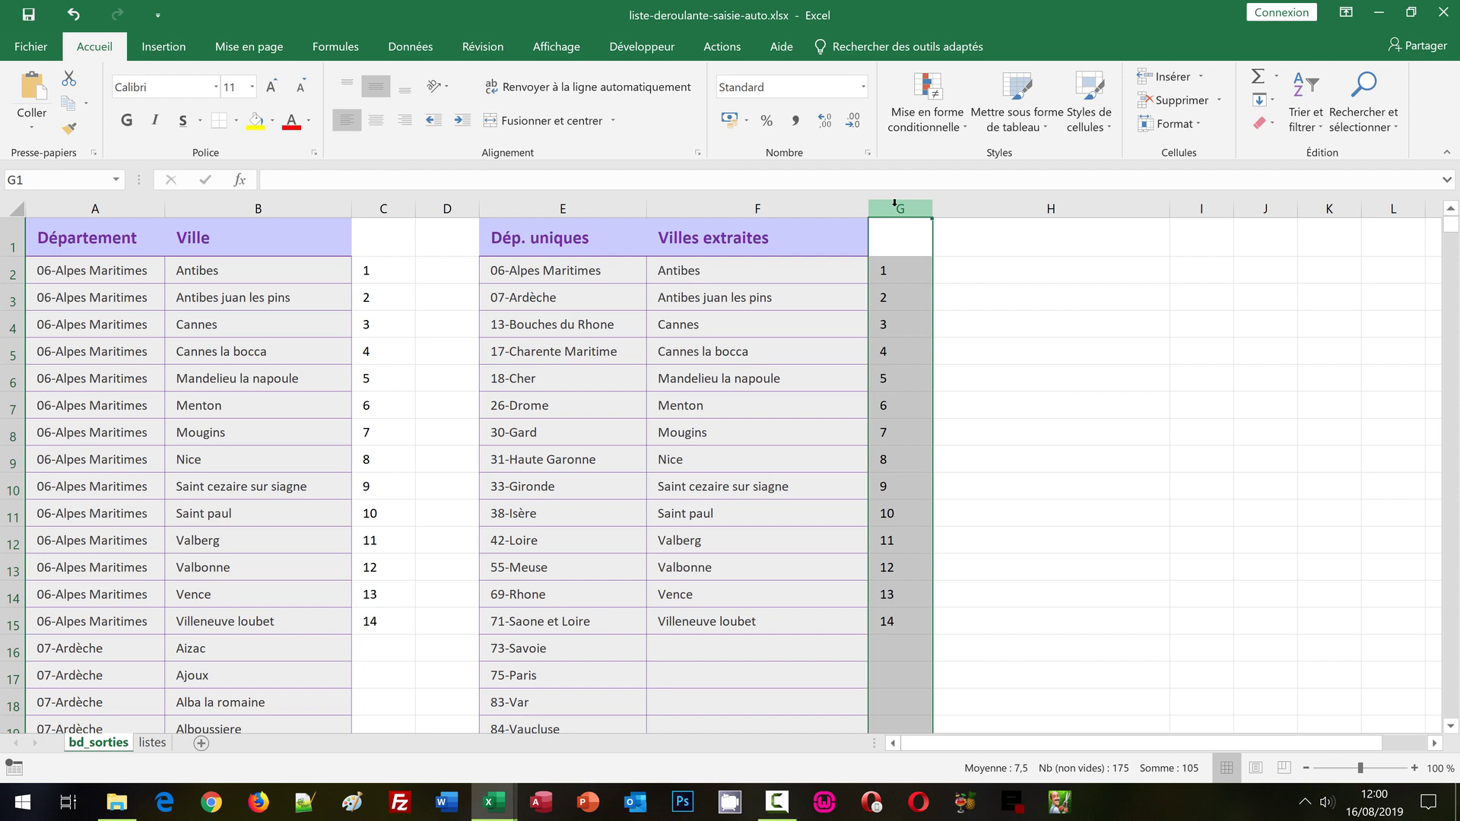
pyautogui.click(795, 206)
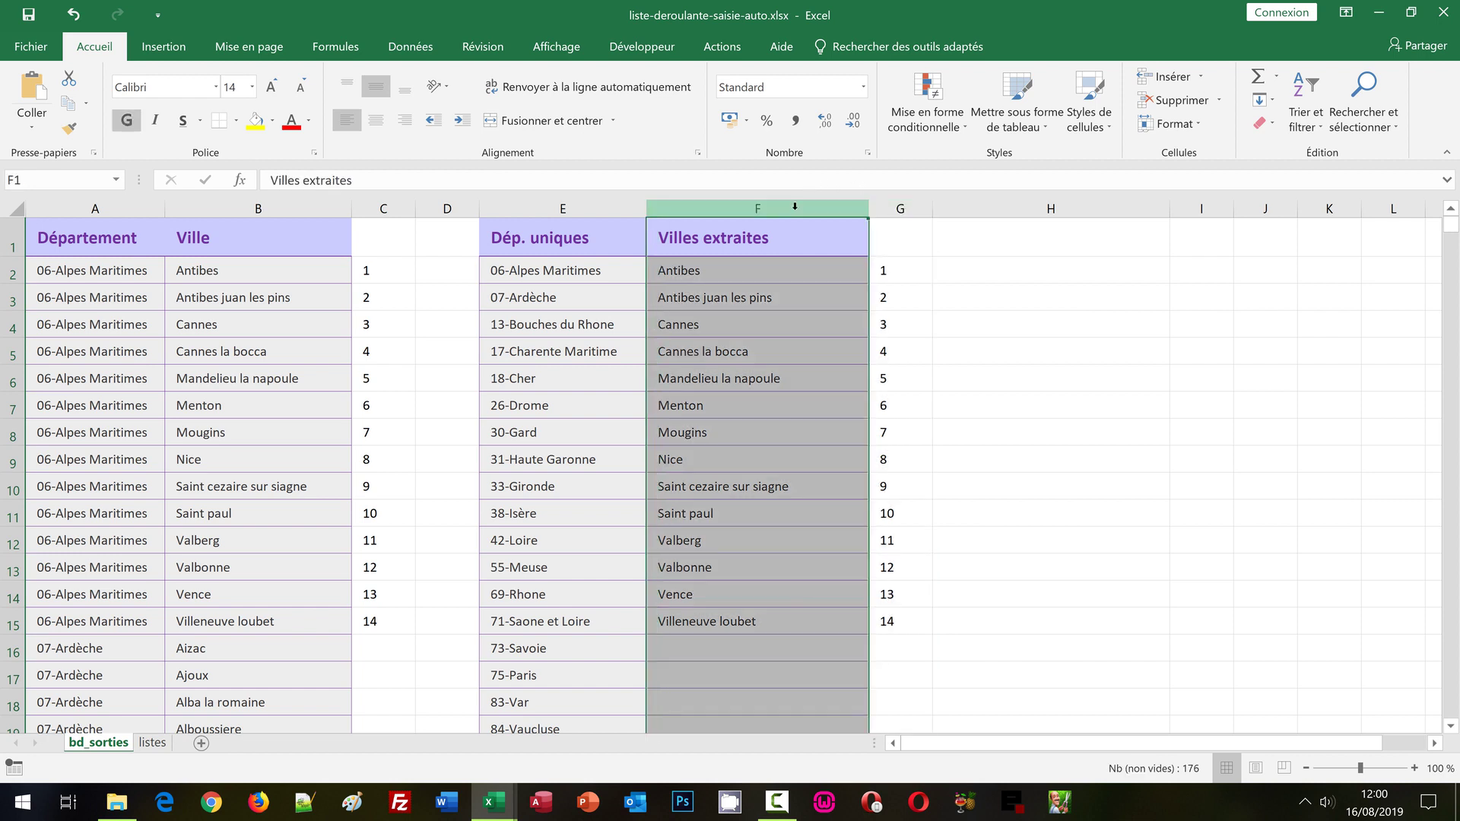
pyautogui.click(985, 276)
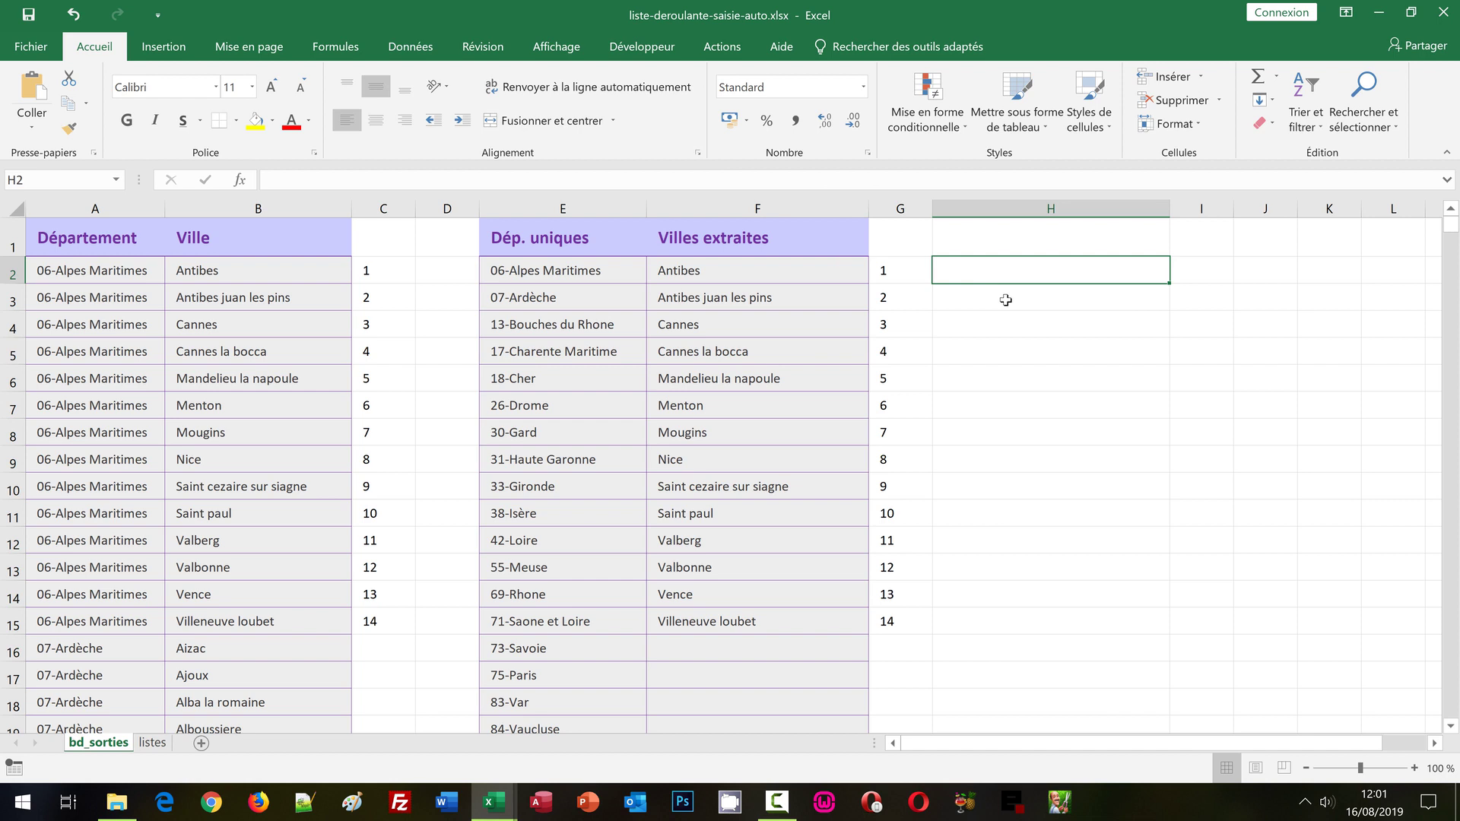
# Start H2 with =SiErreur(Index(F:F;Equiv(Ligne(H1, referencing column F and H1
pyautogui.write('=')
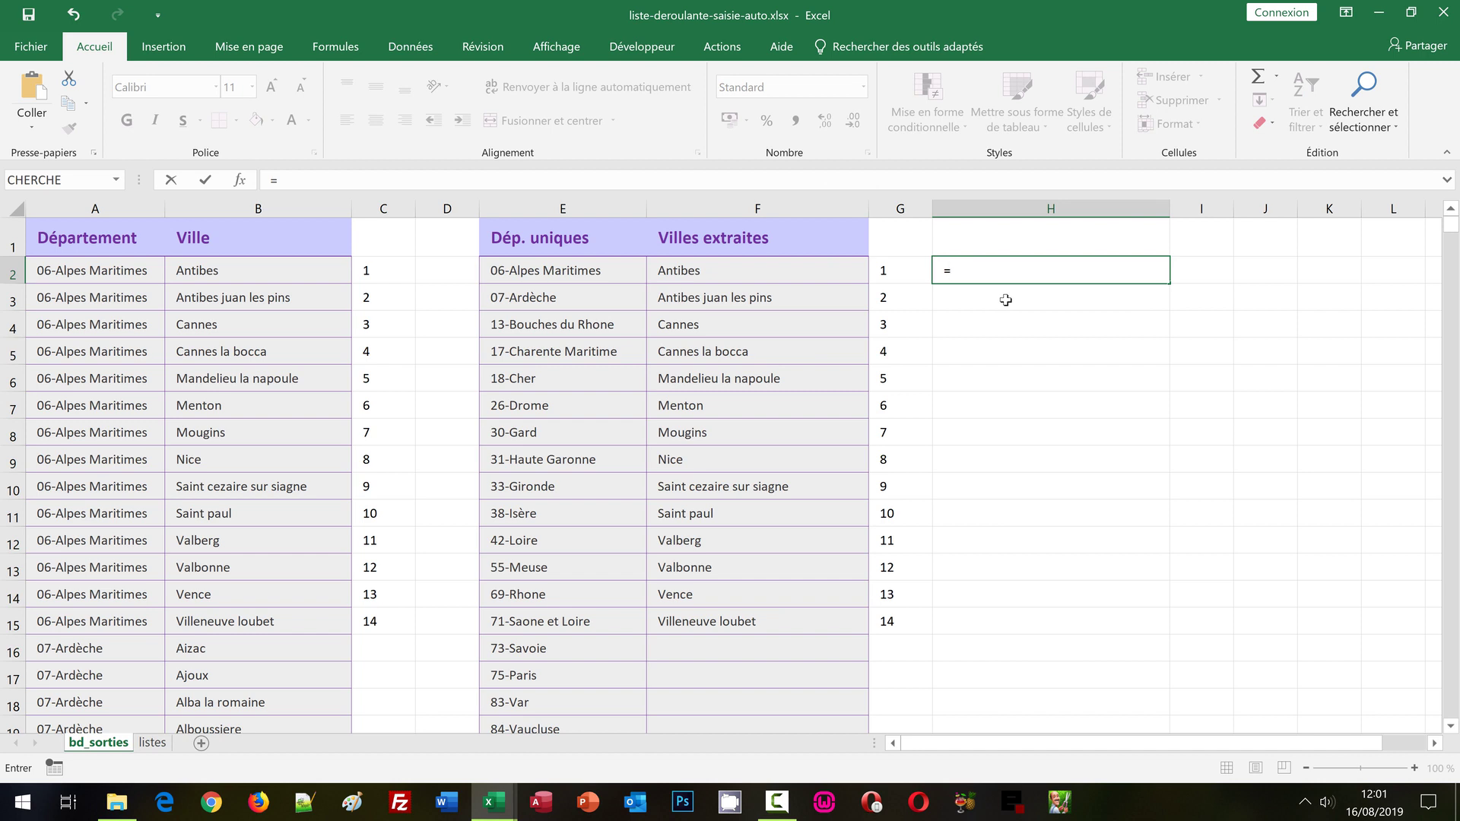
pyautogui.write('SiEr')
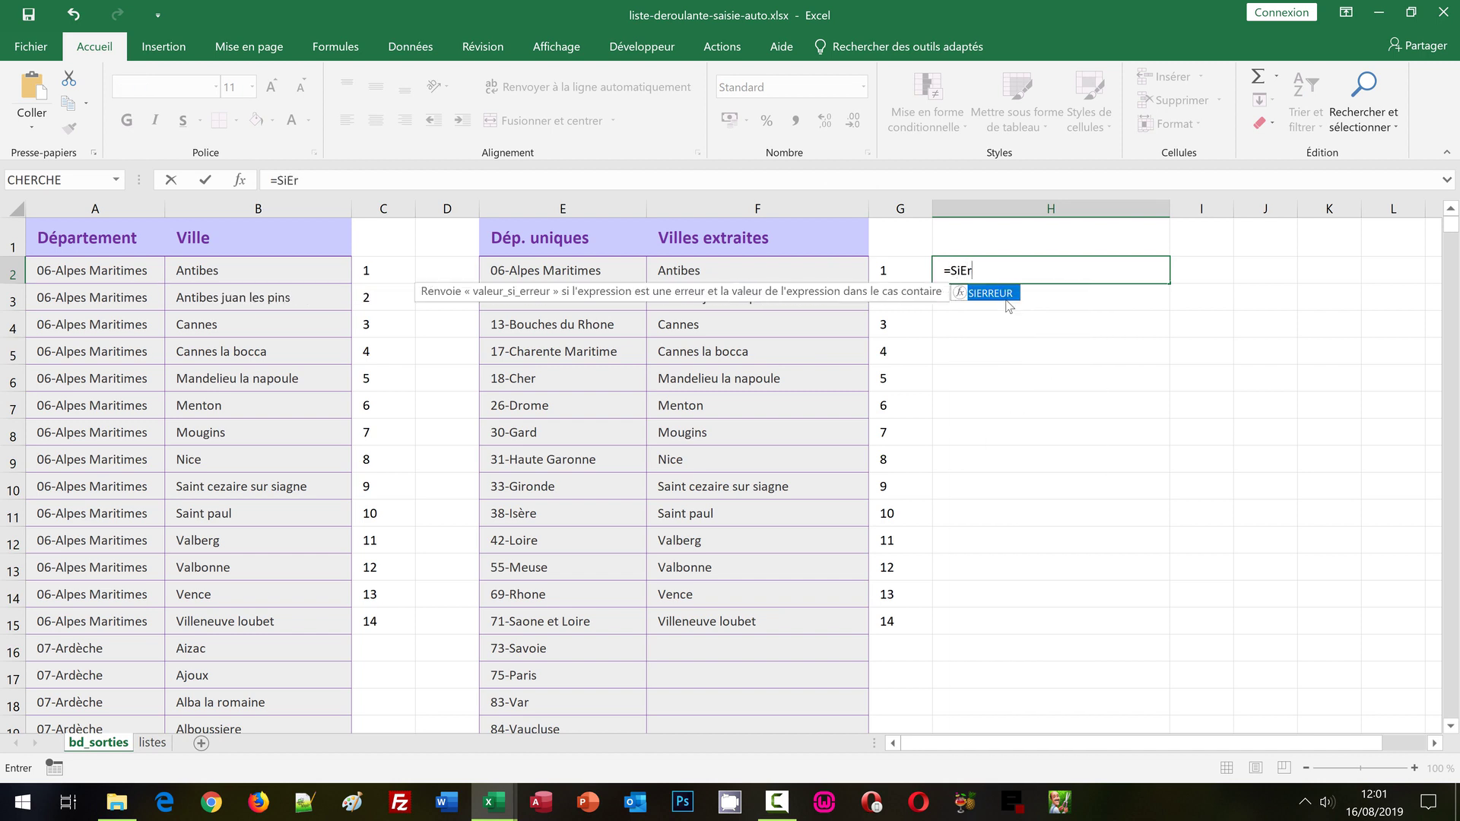
pyautogui.write('reur(')
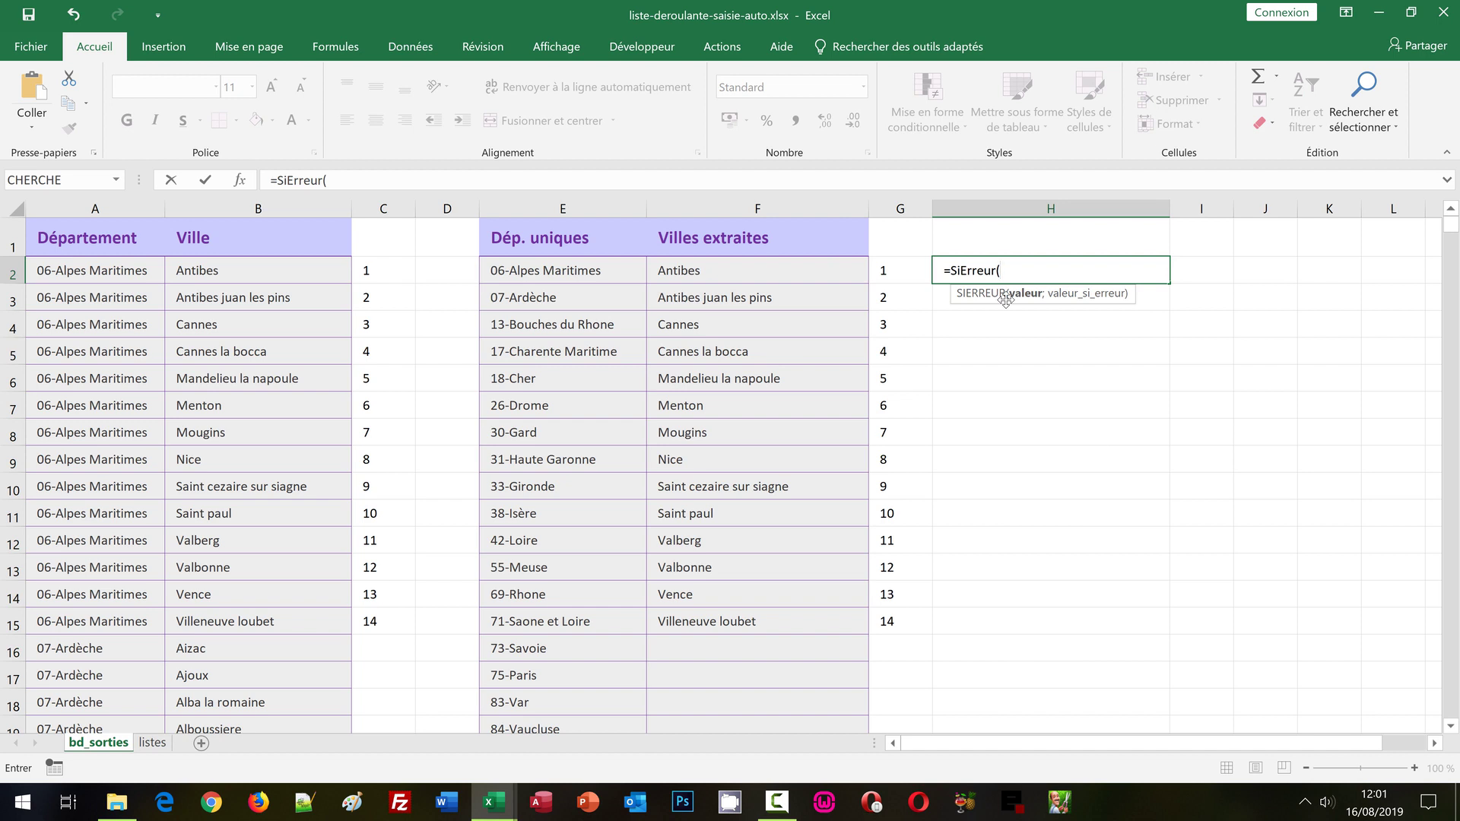
pyautogui.write('In')
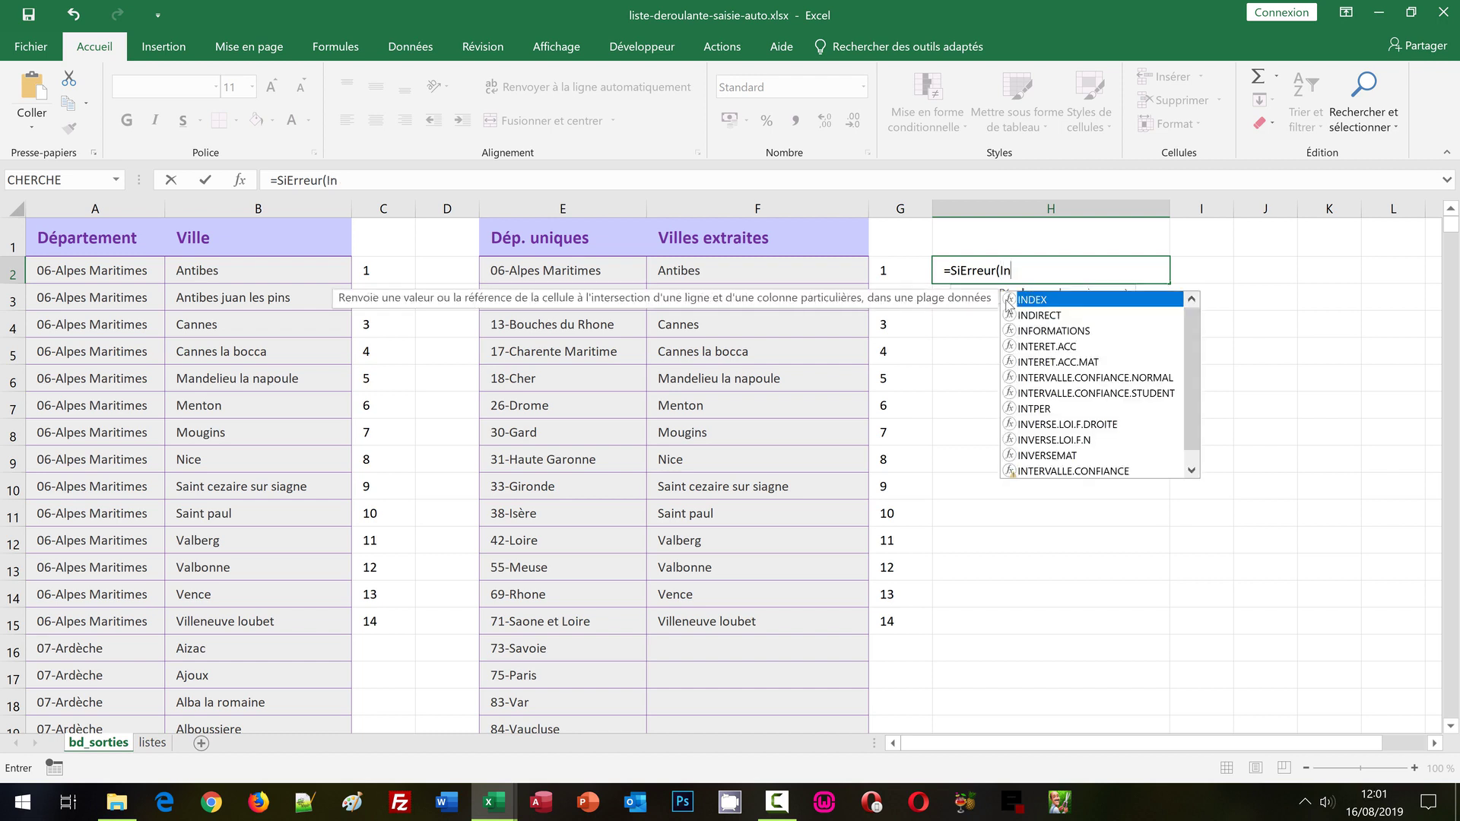
pyautogui.write('dex(')
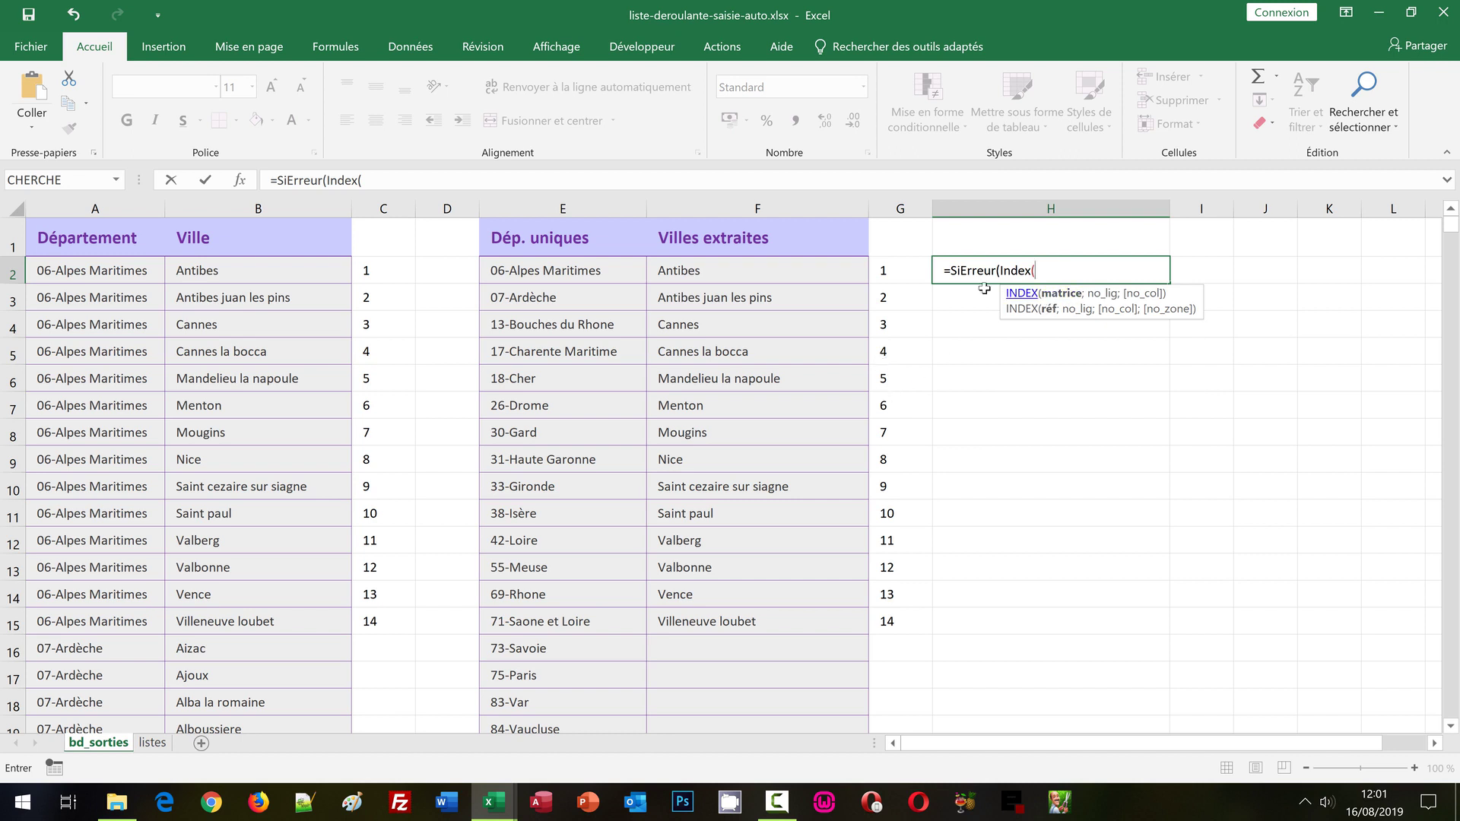
pyautogui.click(763, 208)
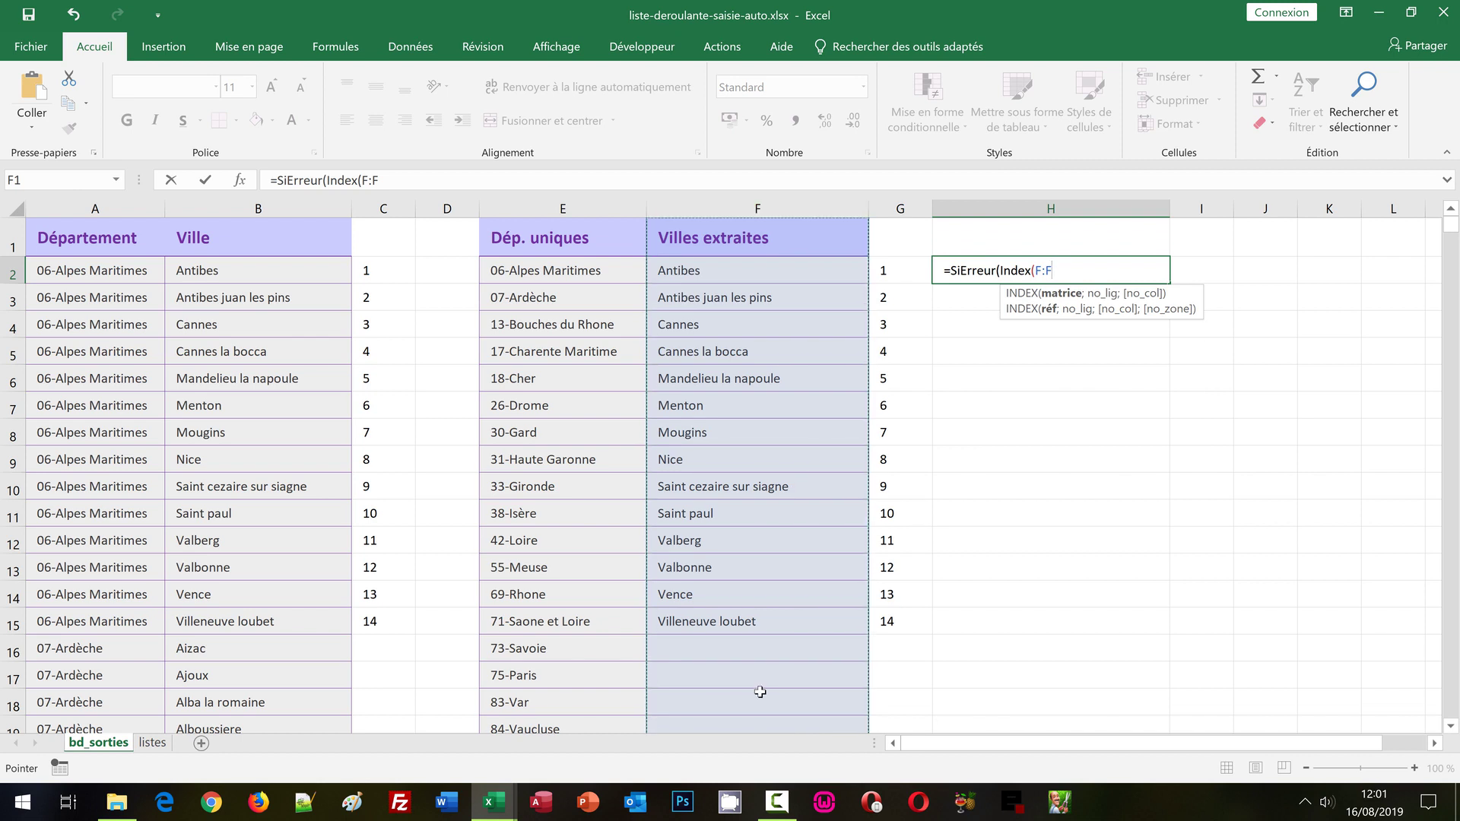
pyautogui.write(';')
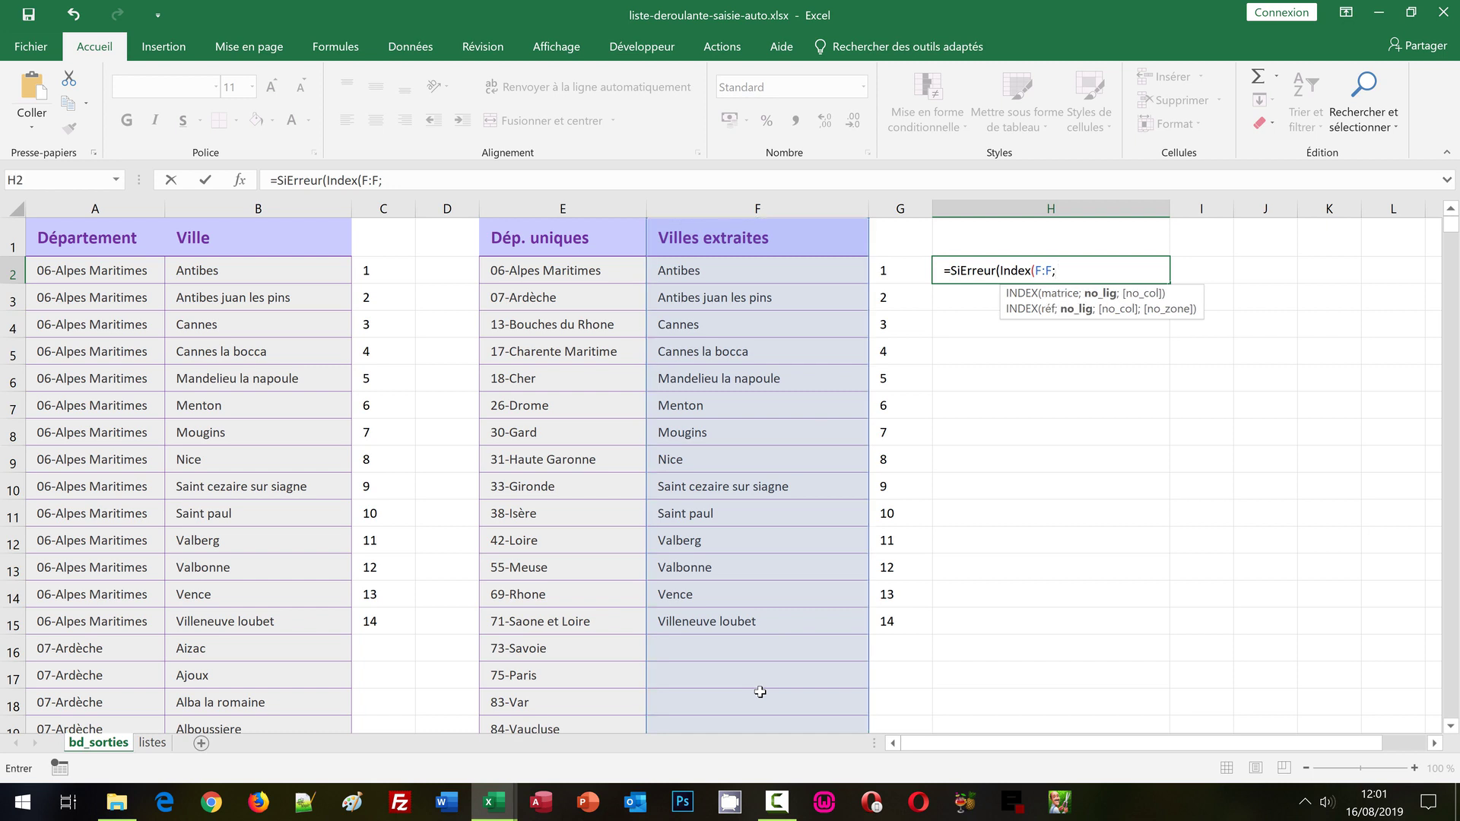
pyautogui.write('E')
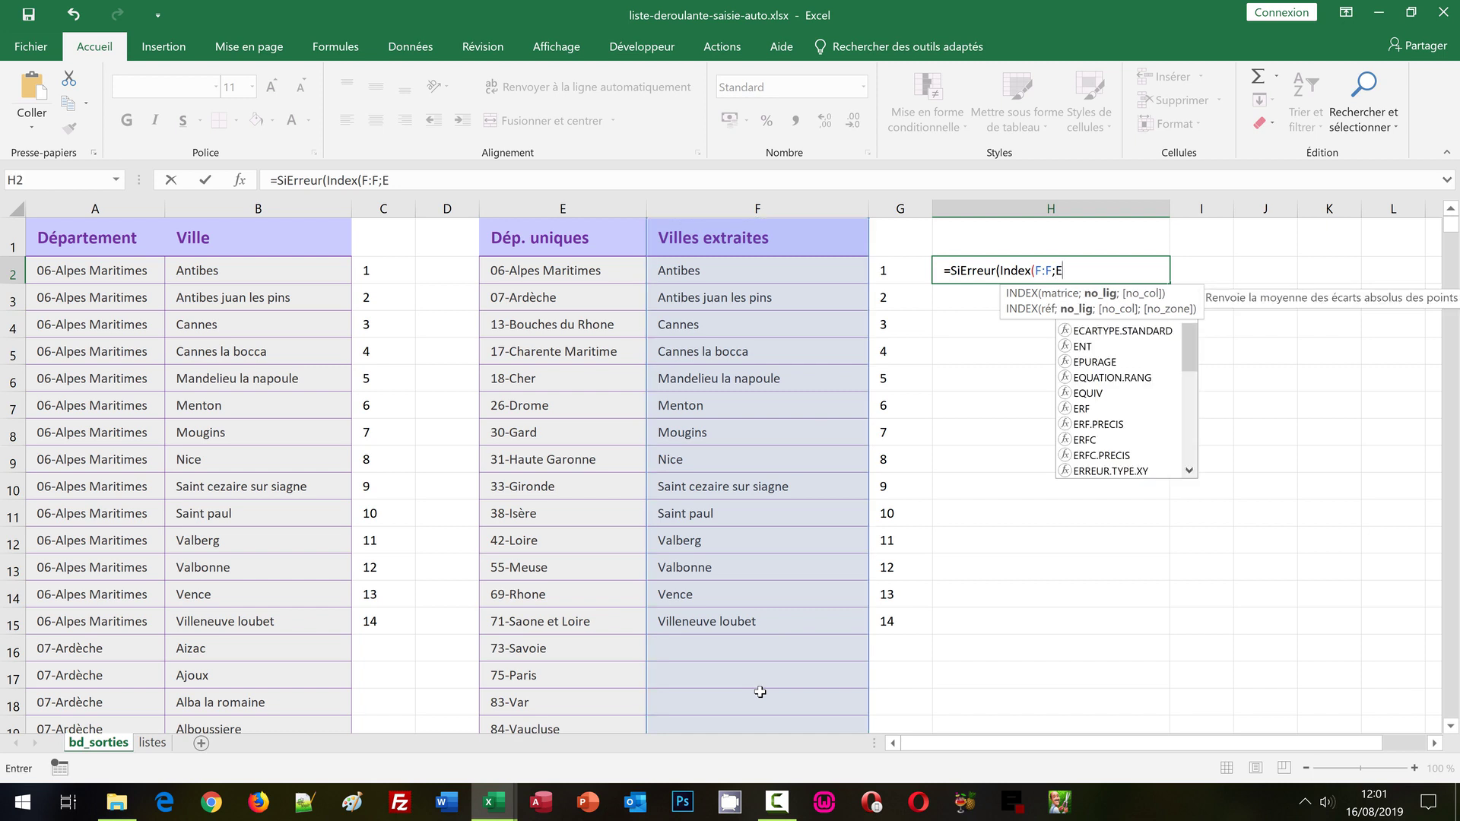
pyautogui.write('quiv(')
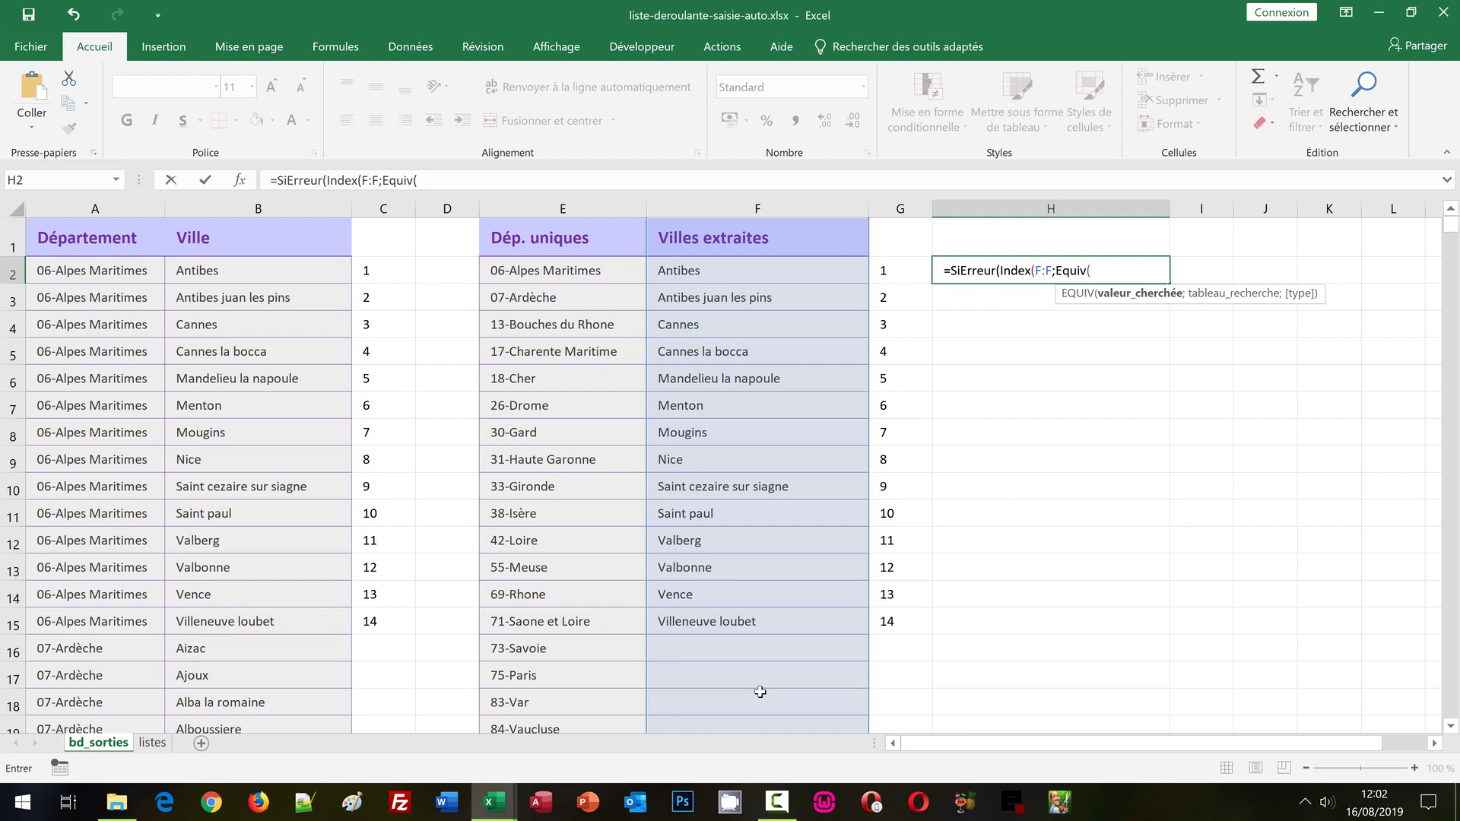
pyautogui.write('Li')
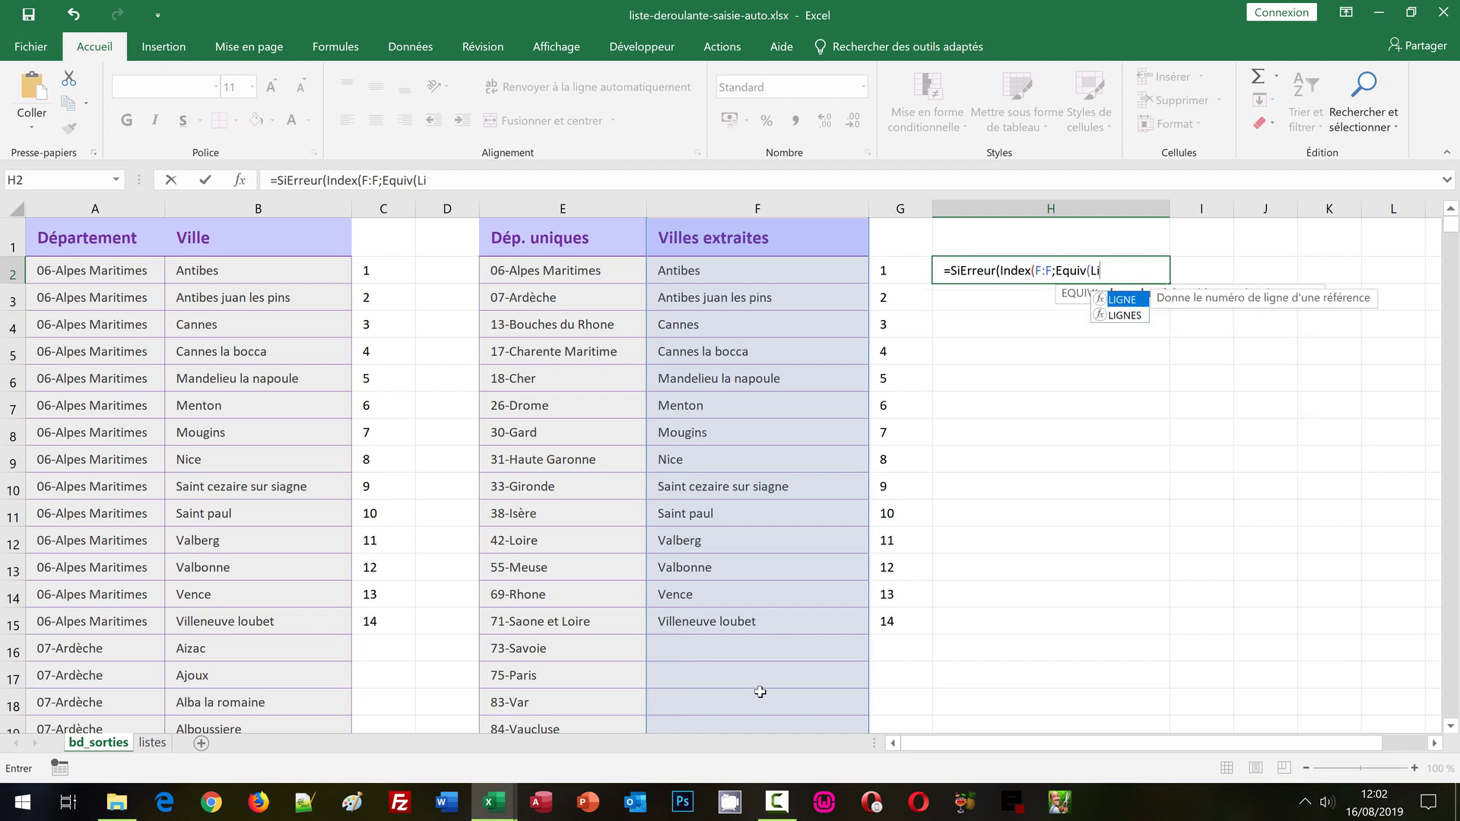
pyautogui.write('gne(')
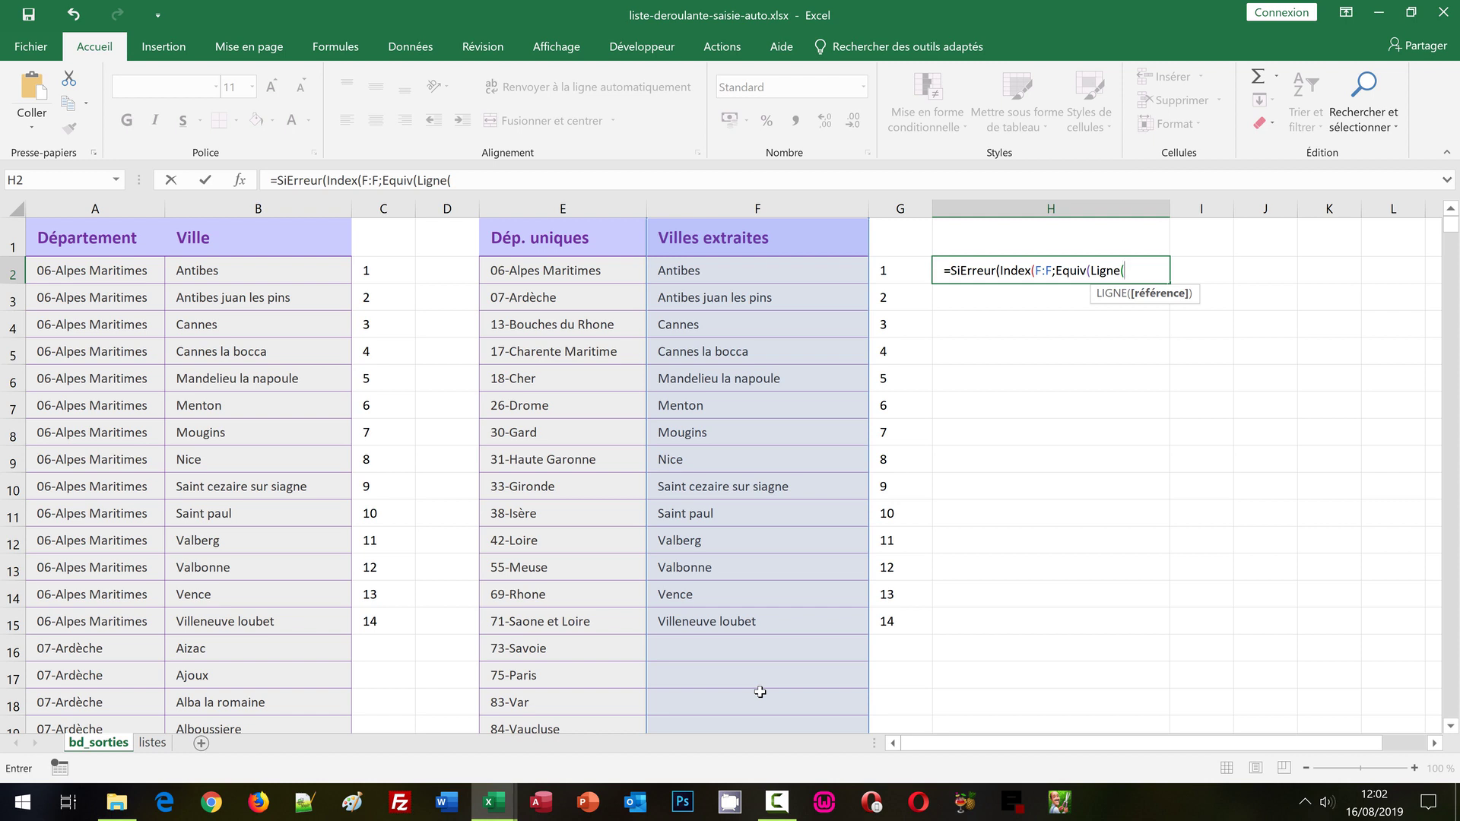
pyautogui.click(1003, 235)
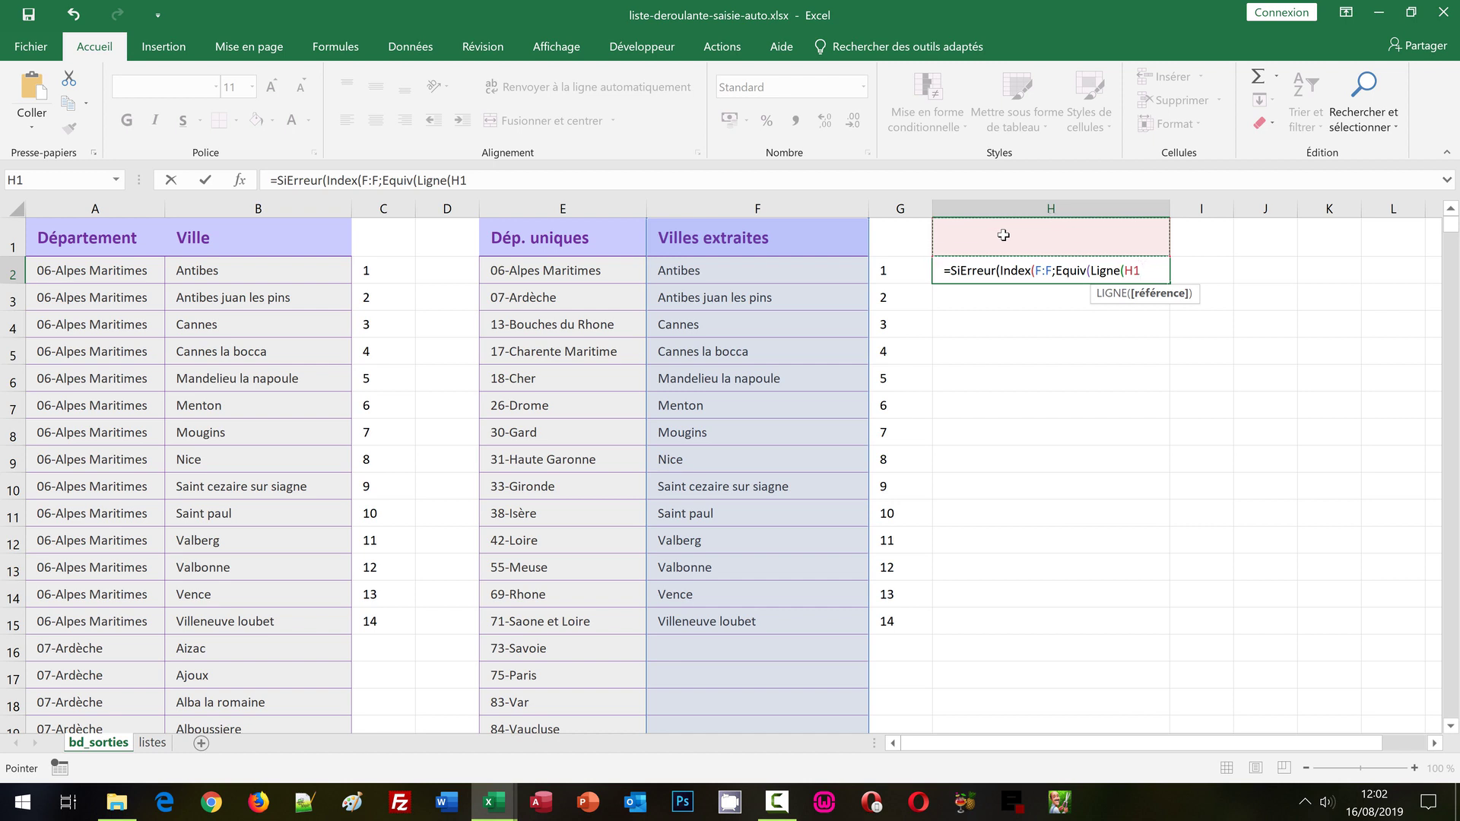
# Finish with lookup range G:G, match 0, column 1 and "" fallback, then commit
pyautogui.write(')')
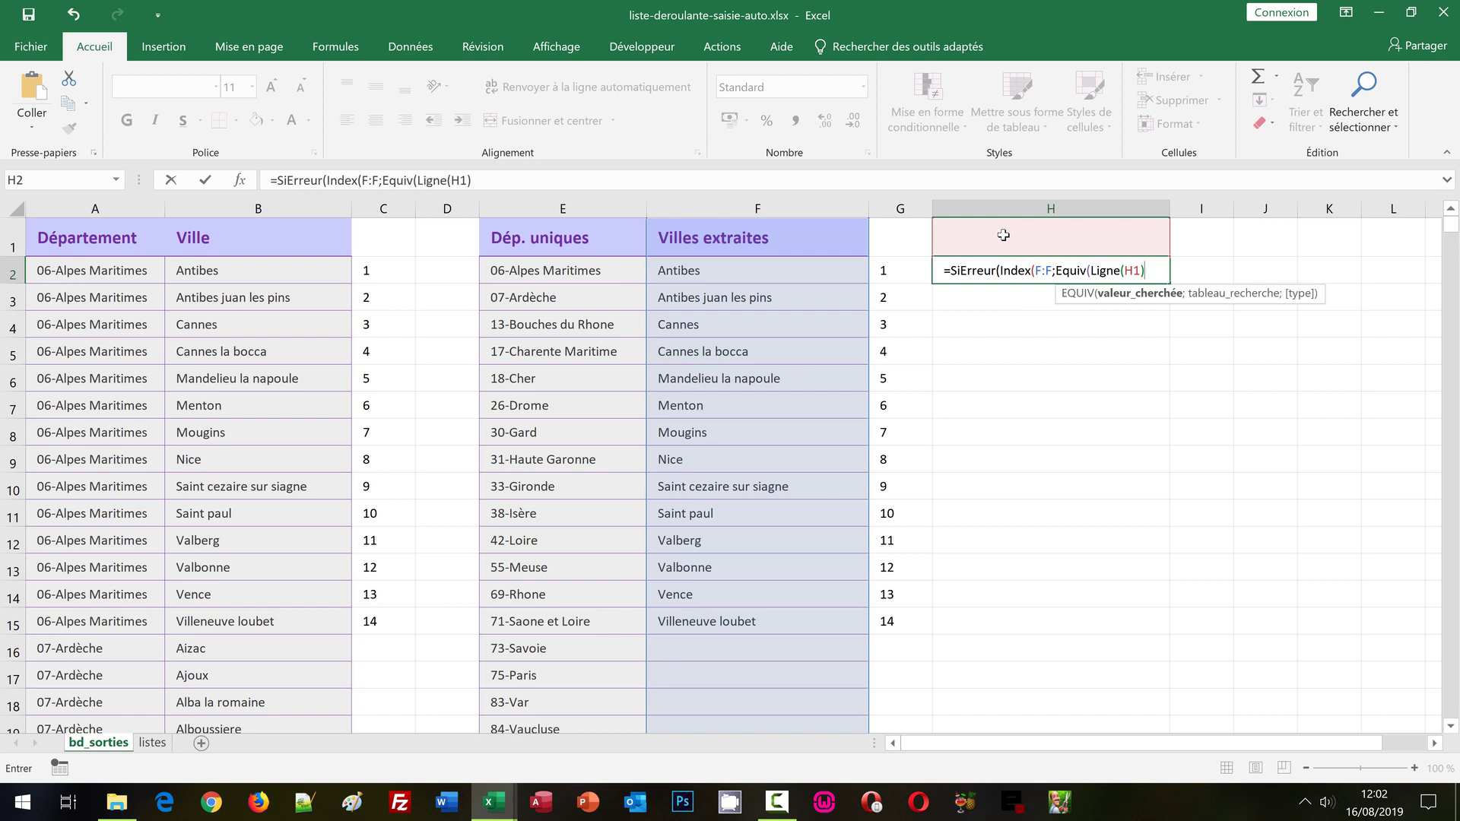
pyautogui.write(';')
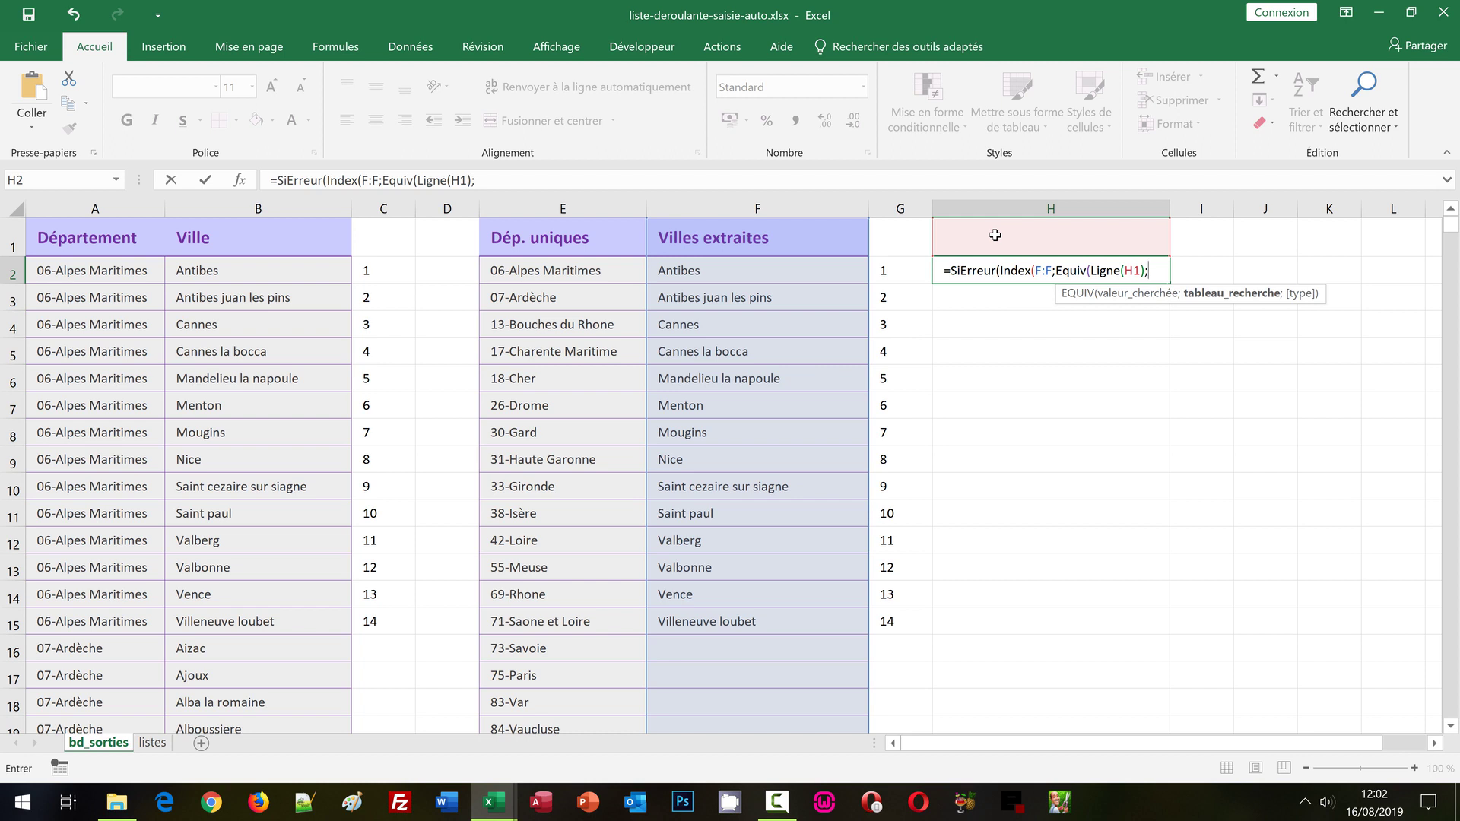
pyautogui.click(901, 207)
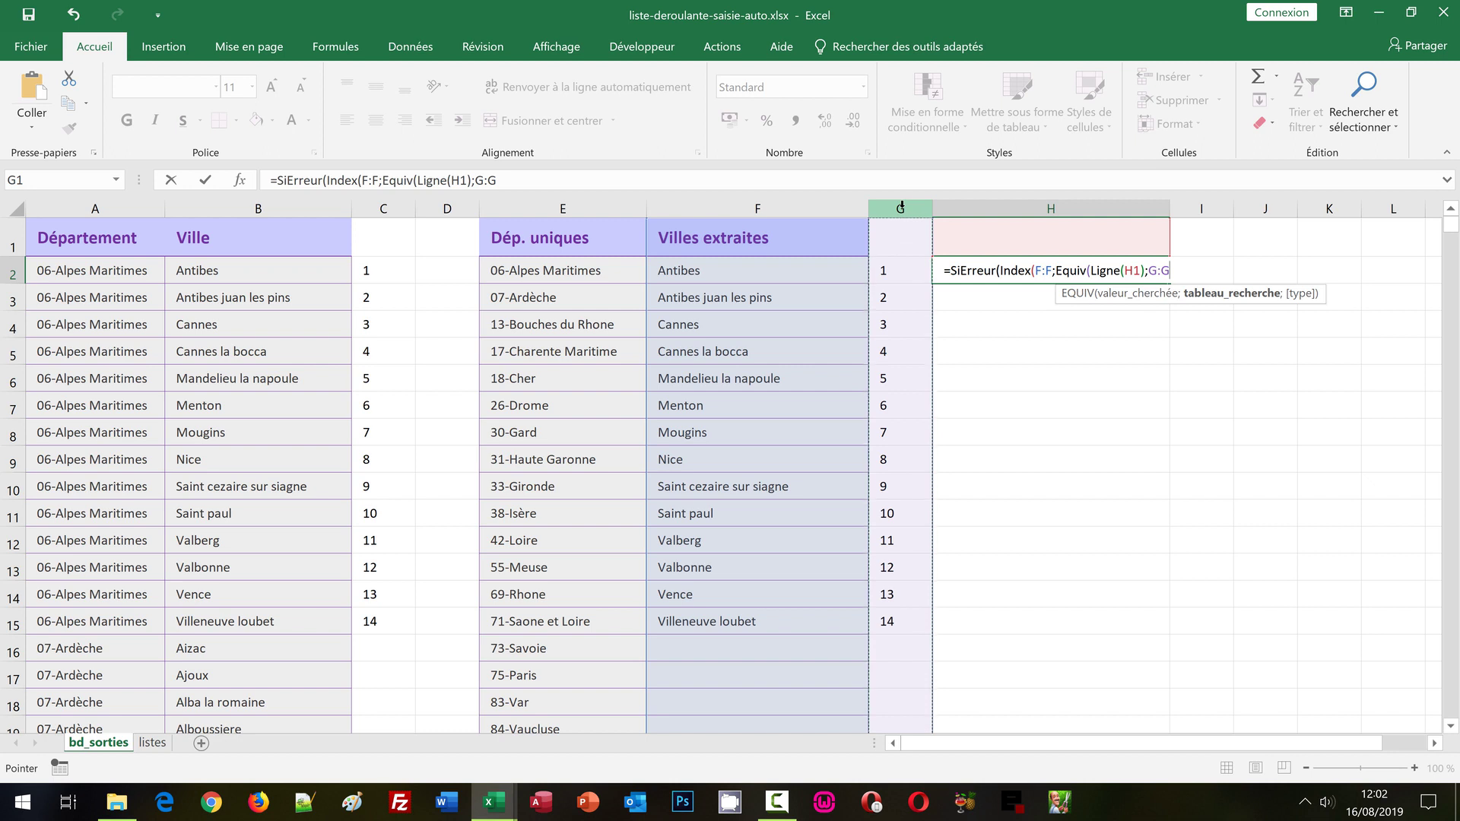
pyautogui.write(';0')
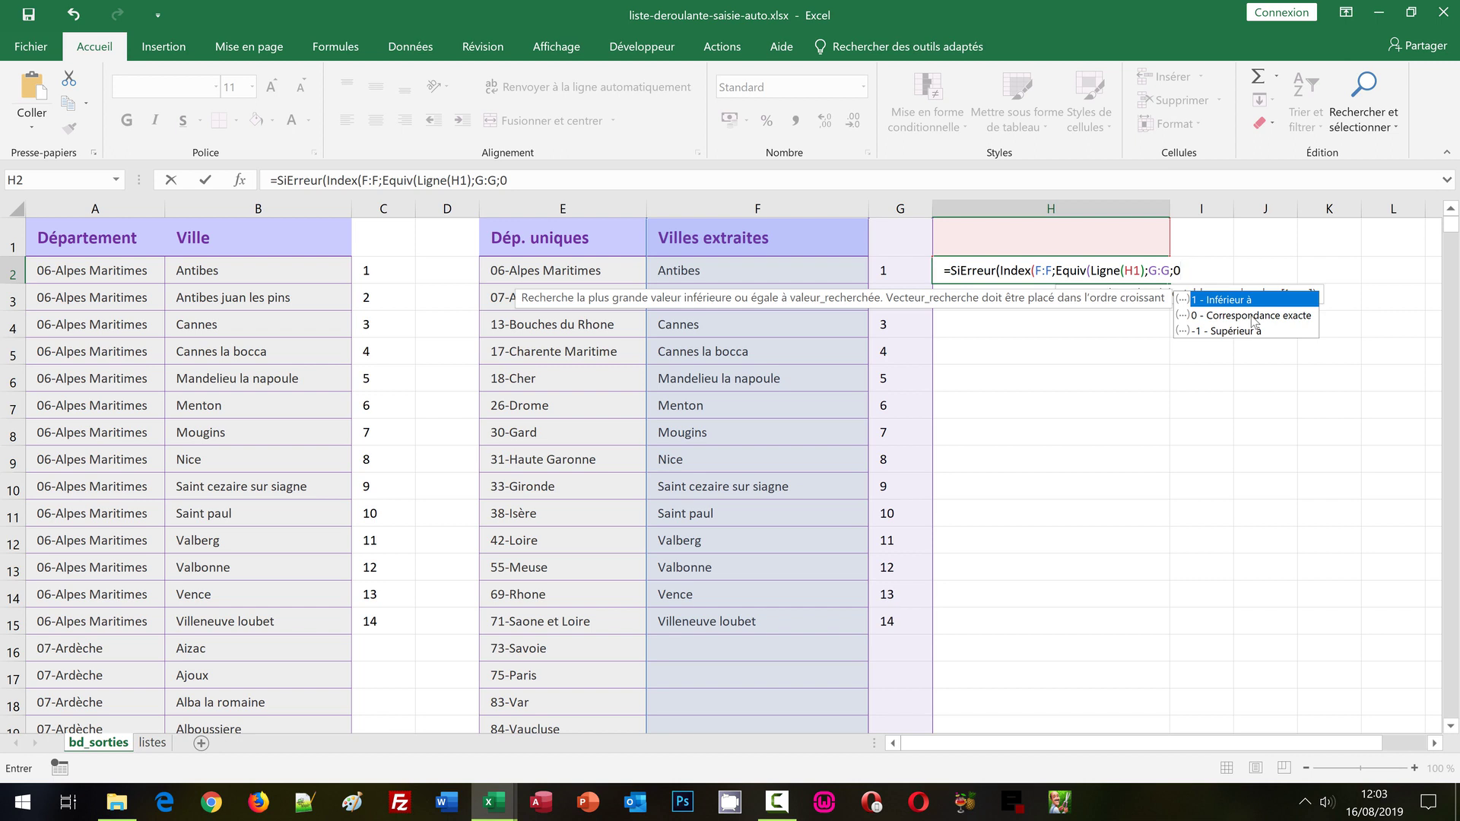
pyautogui.write(')')
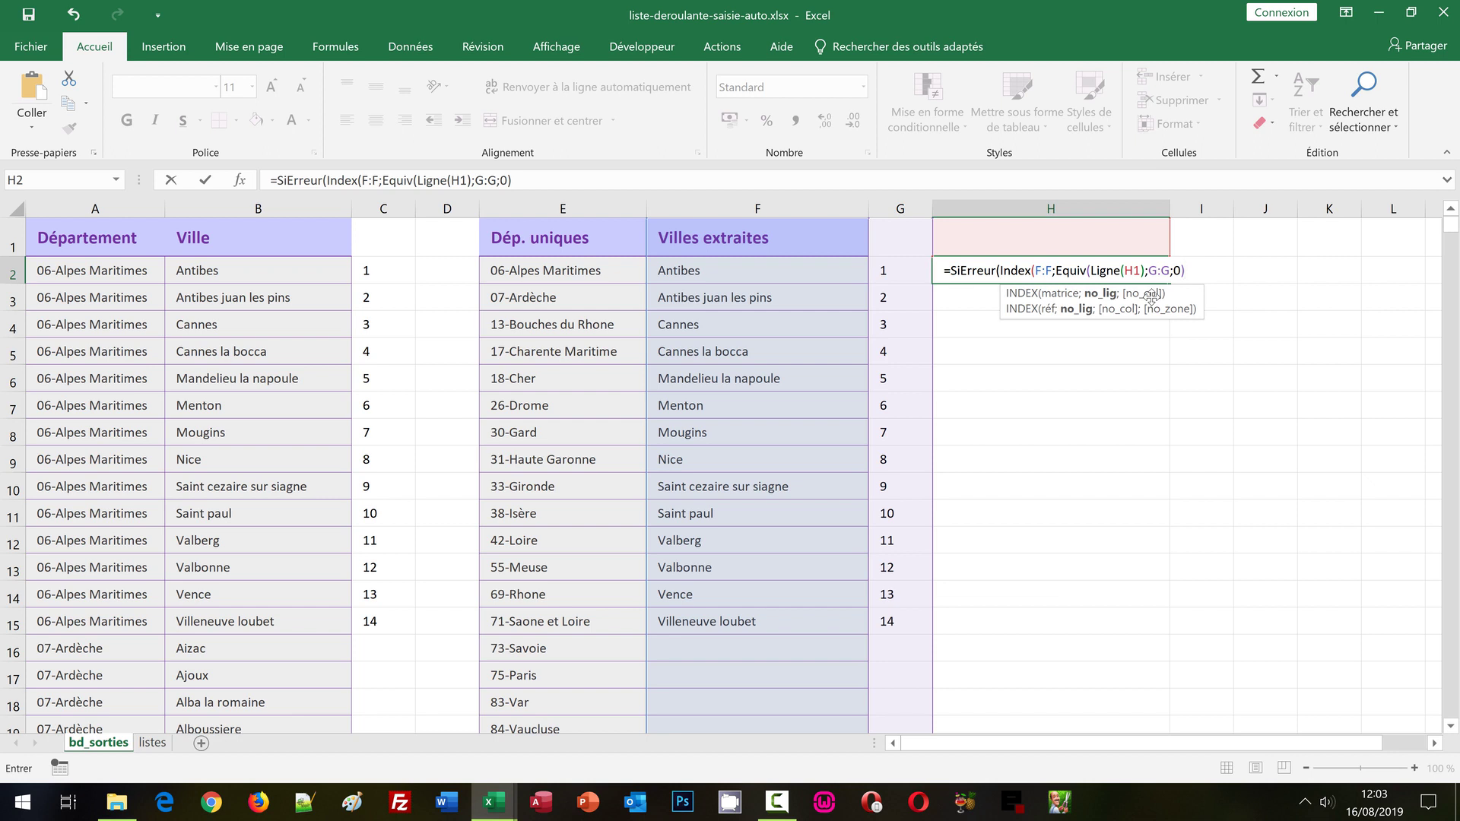
pyautogui.write(';1')
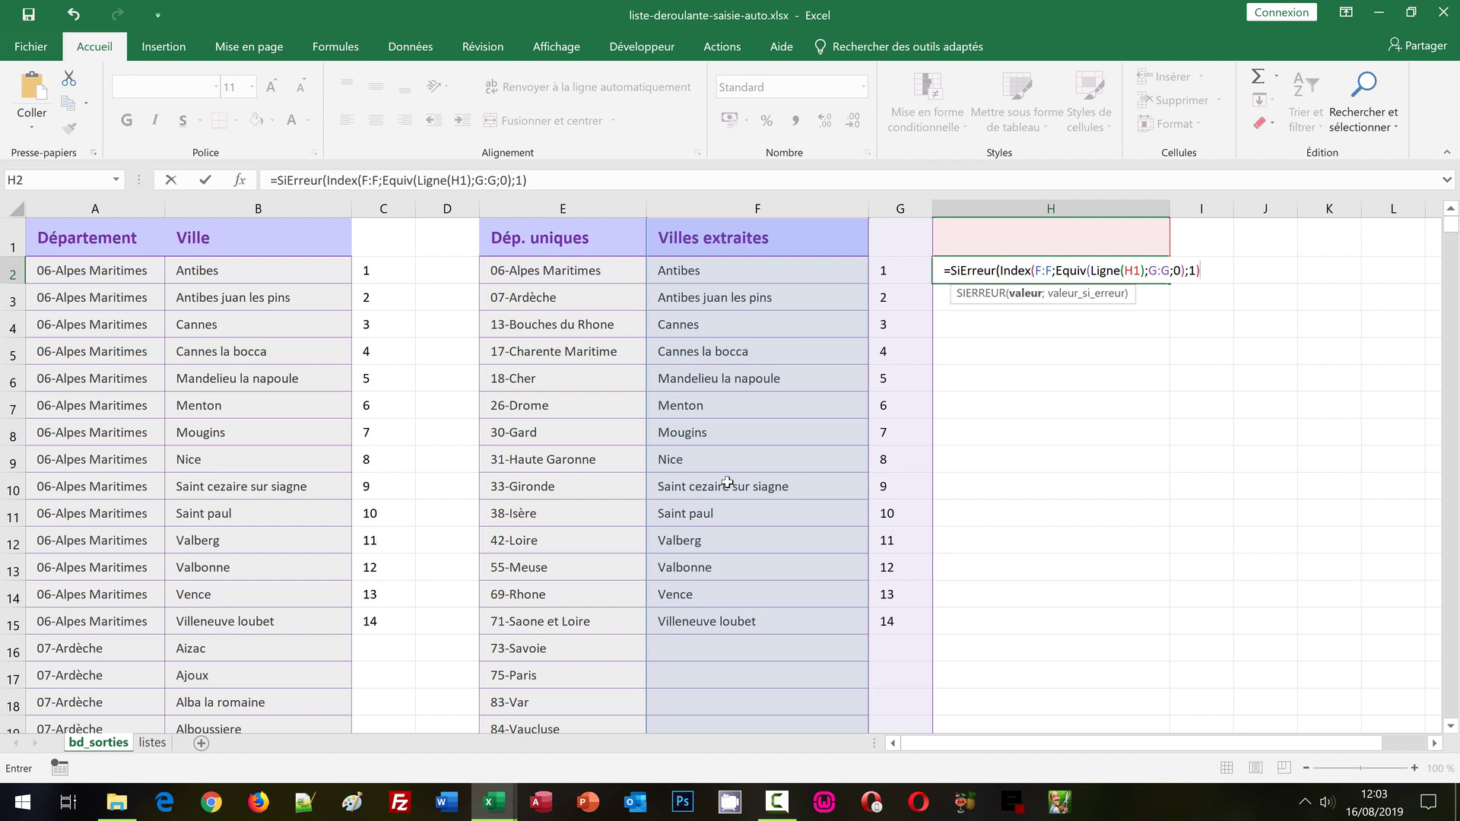
pyautogui.write(';')
pyautogui.write('""')
pyautogui.write(')')
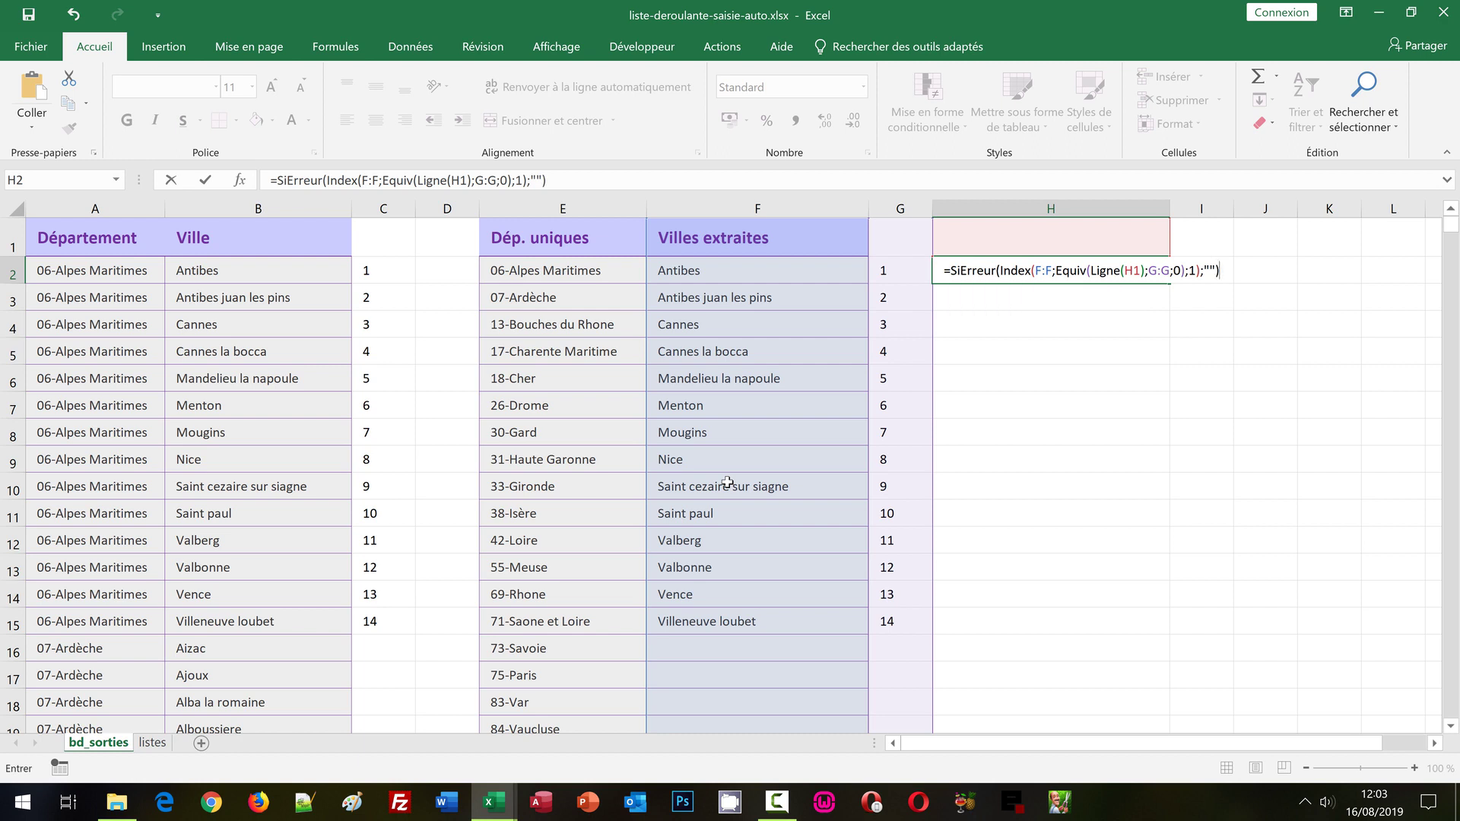
pyautogui.hotkey('ctrl', 'Return')
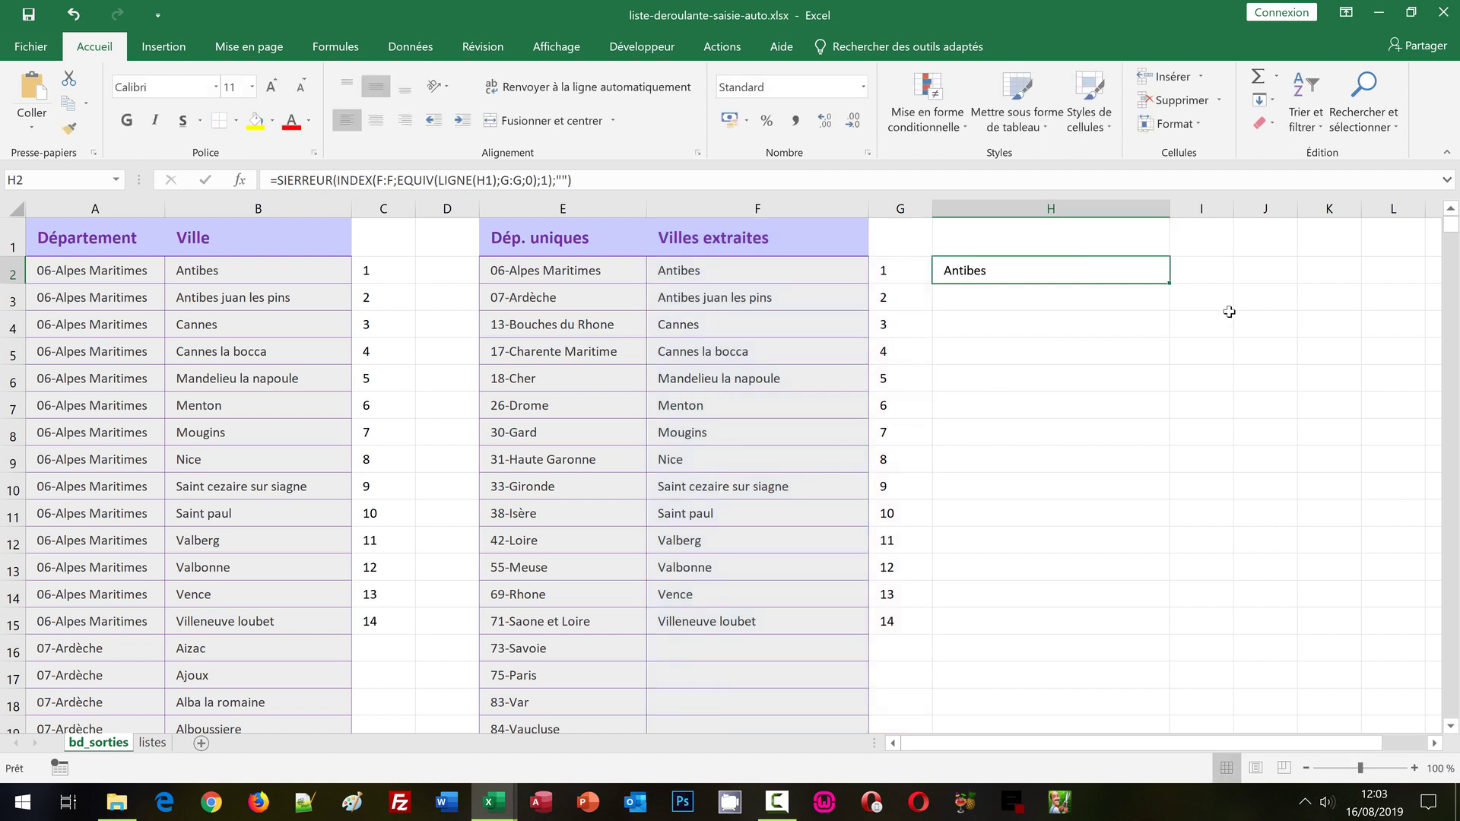
# Fill H2's extraction formula down column H to list all 14 towns
pyautogui.doubleClick(1169, 284)
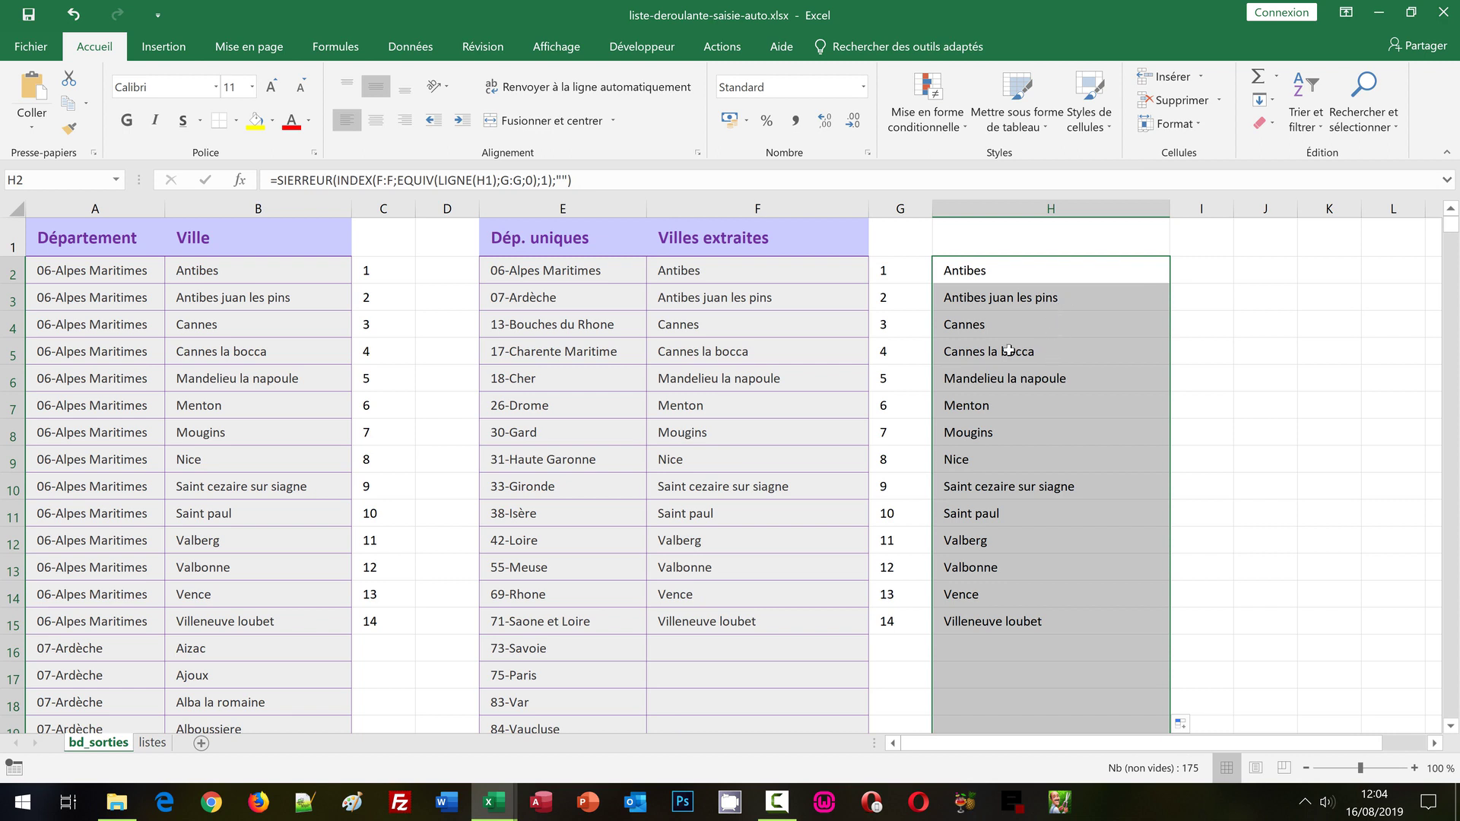
pyautogui.click(160, 743)
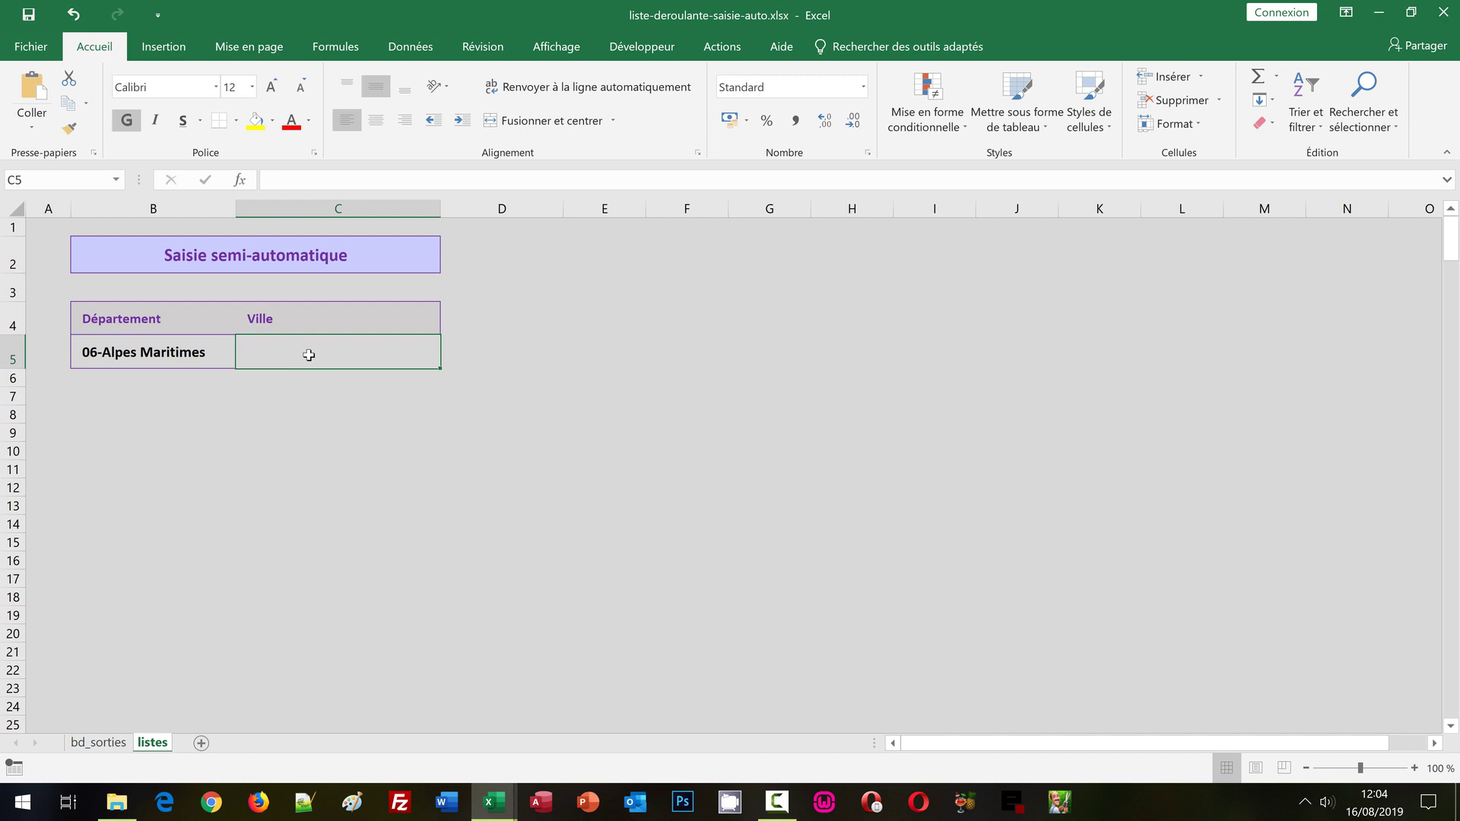
# Enter Saint in the Ville cell C5 to filter the extracted cities
pyautogui.write('Sa')
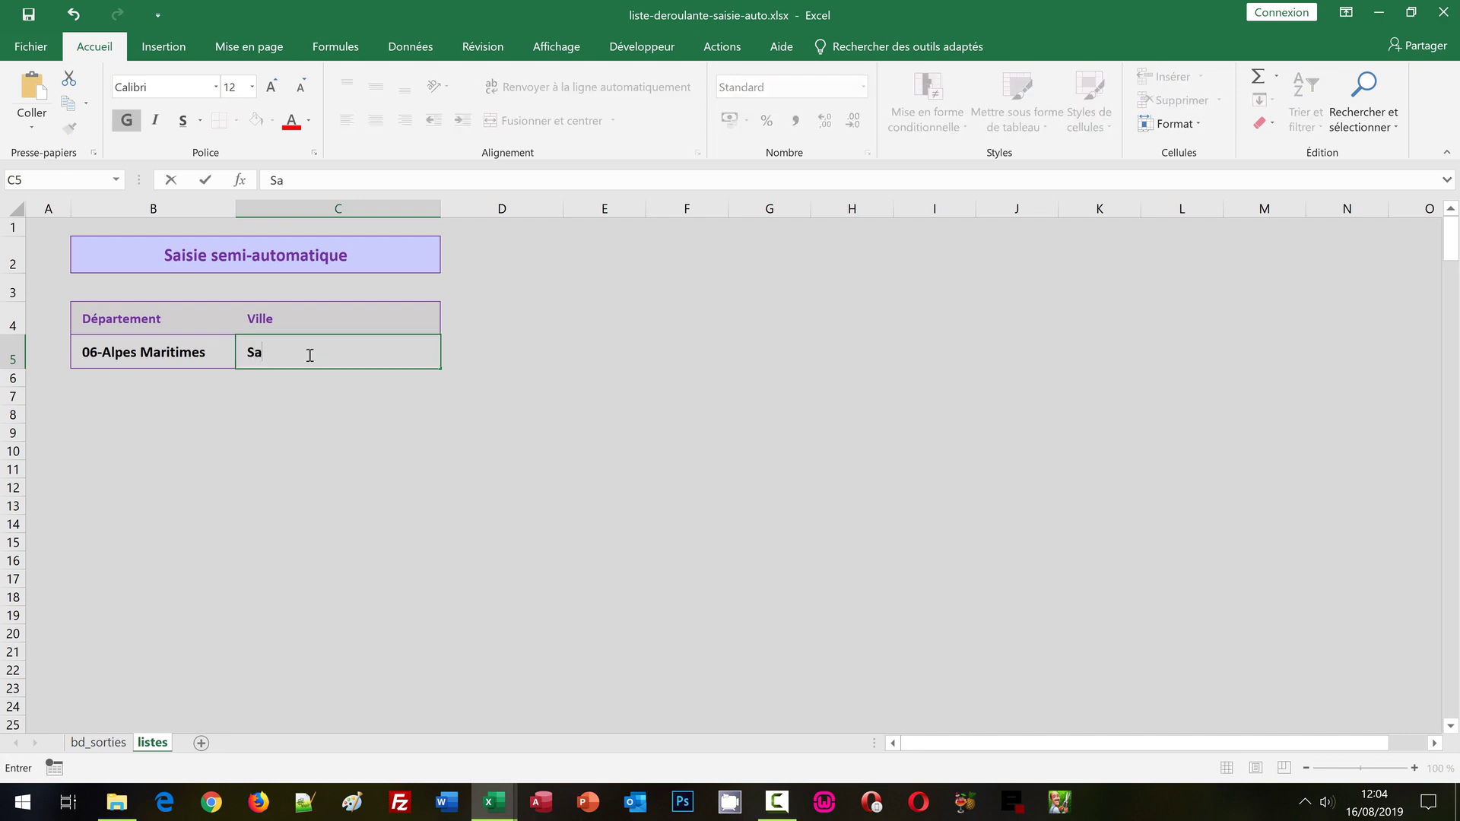
pyautogui.write('int')
pyautogui.press('Return')
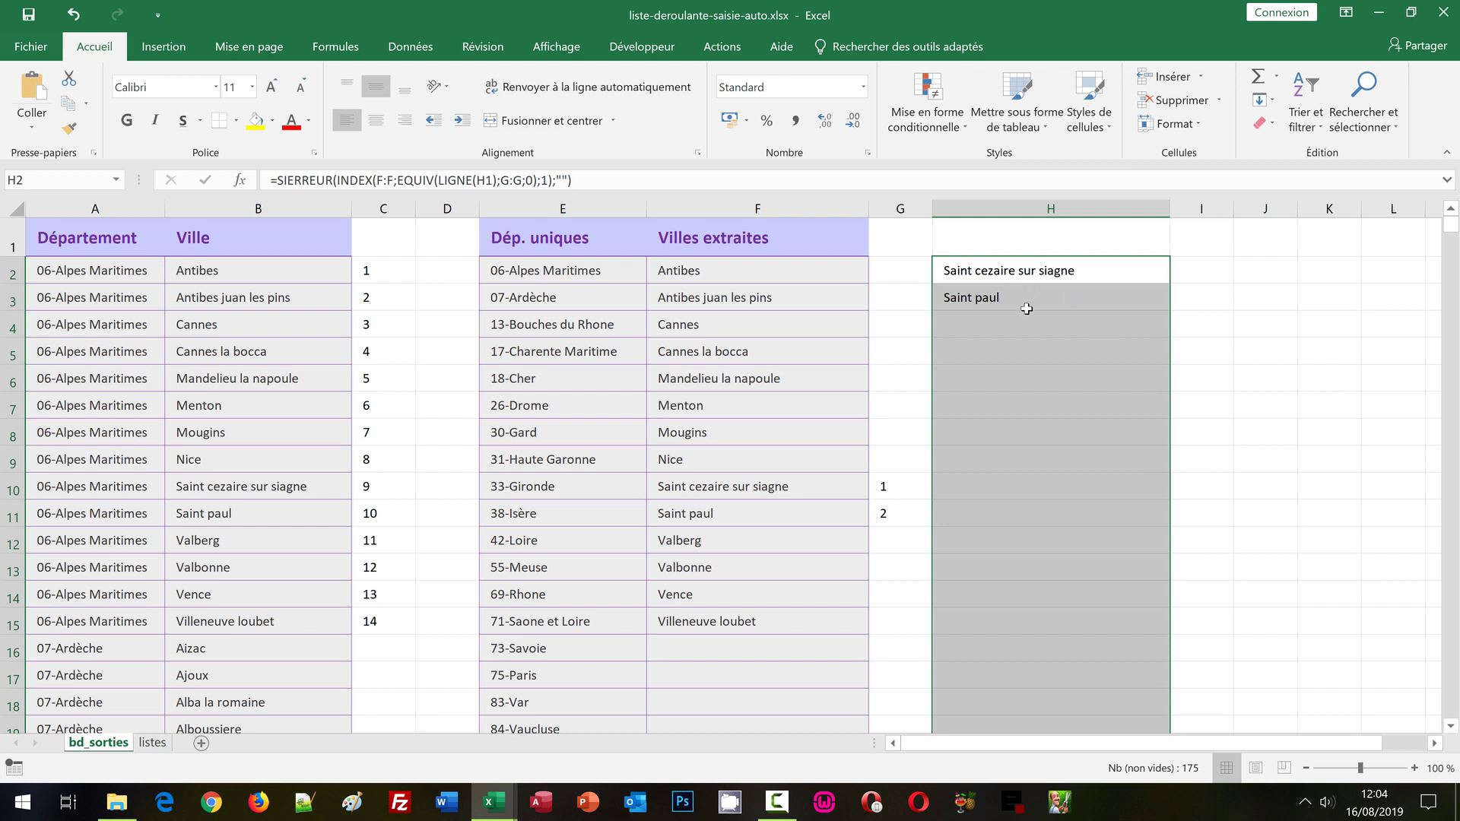
# Select cell H2 on bd_sorties and name it Villes in the Name Box
pyautogui.click(1019, 209)
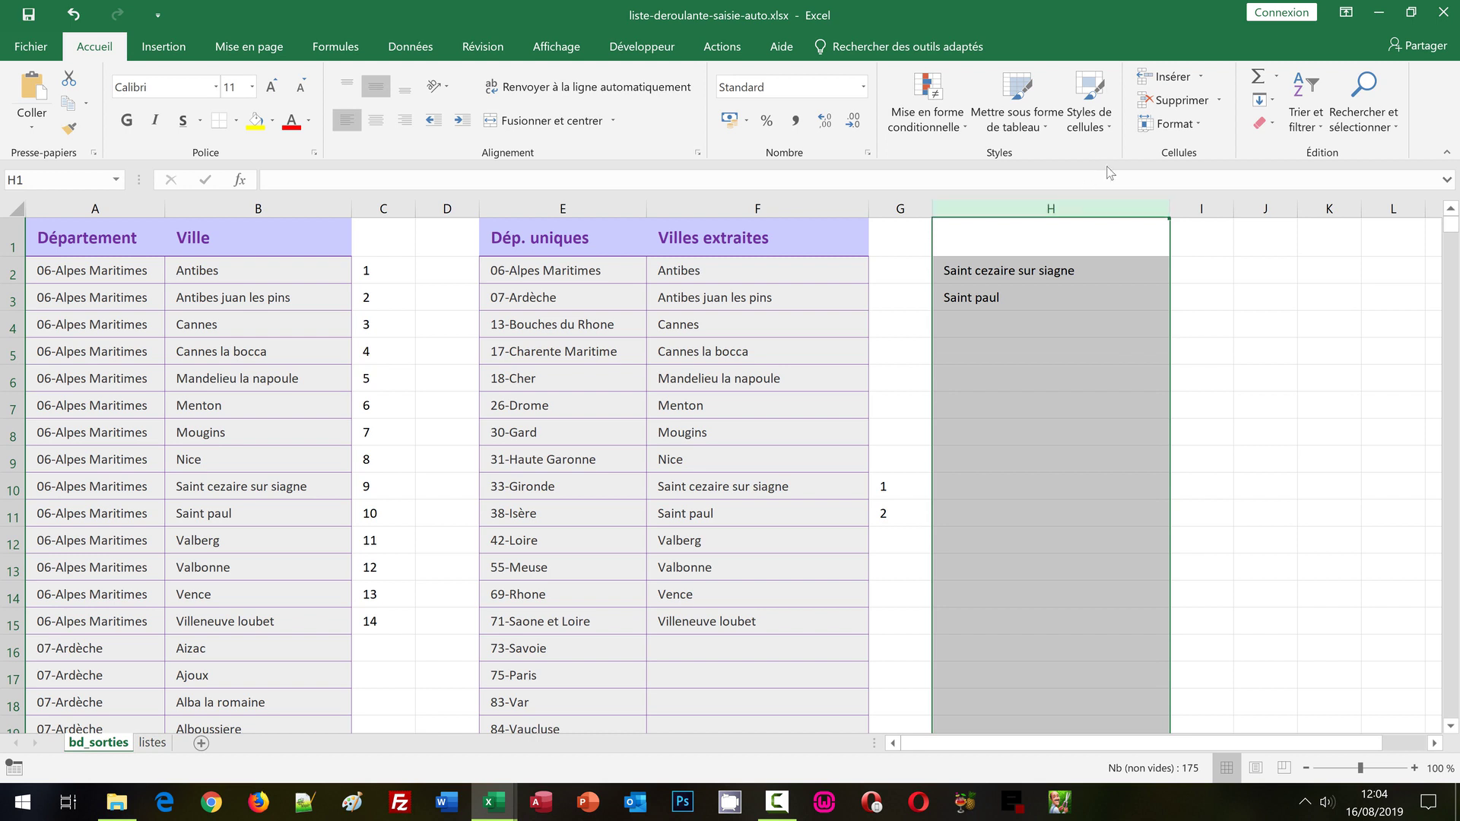
pyautogui.click(1008, 268)
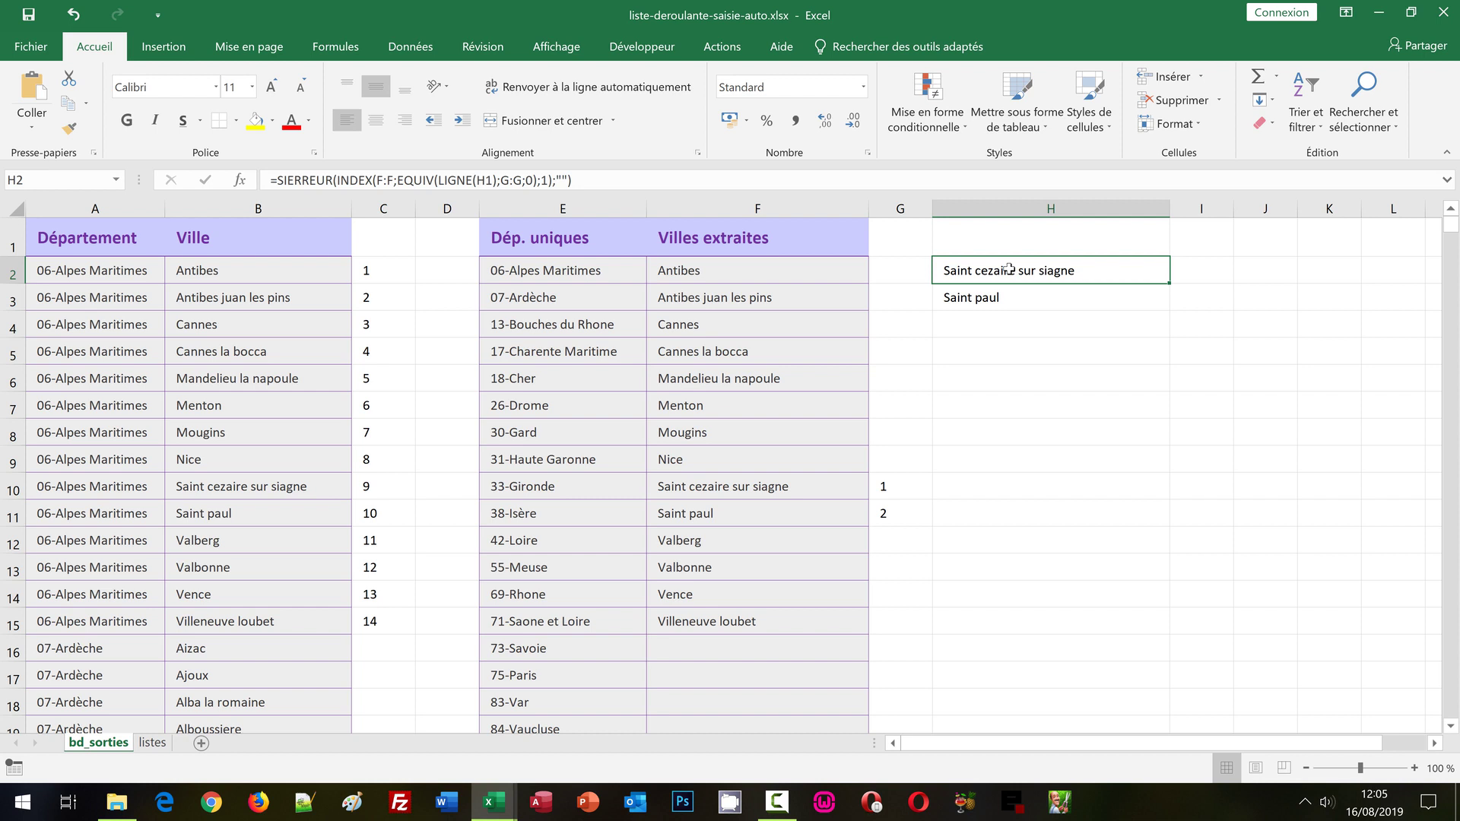
pyautogui.click(1036, 207)
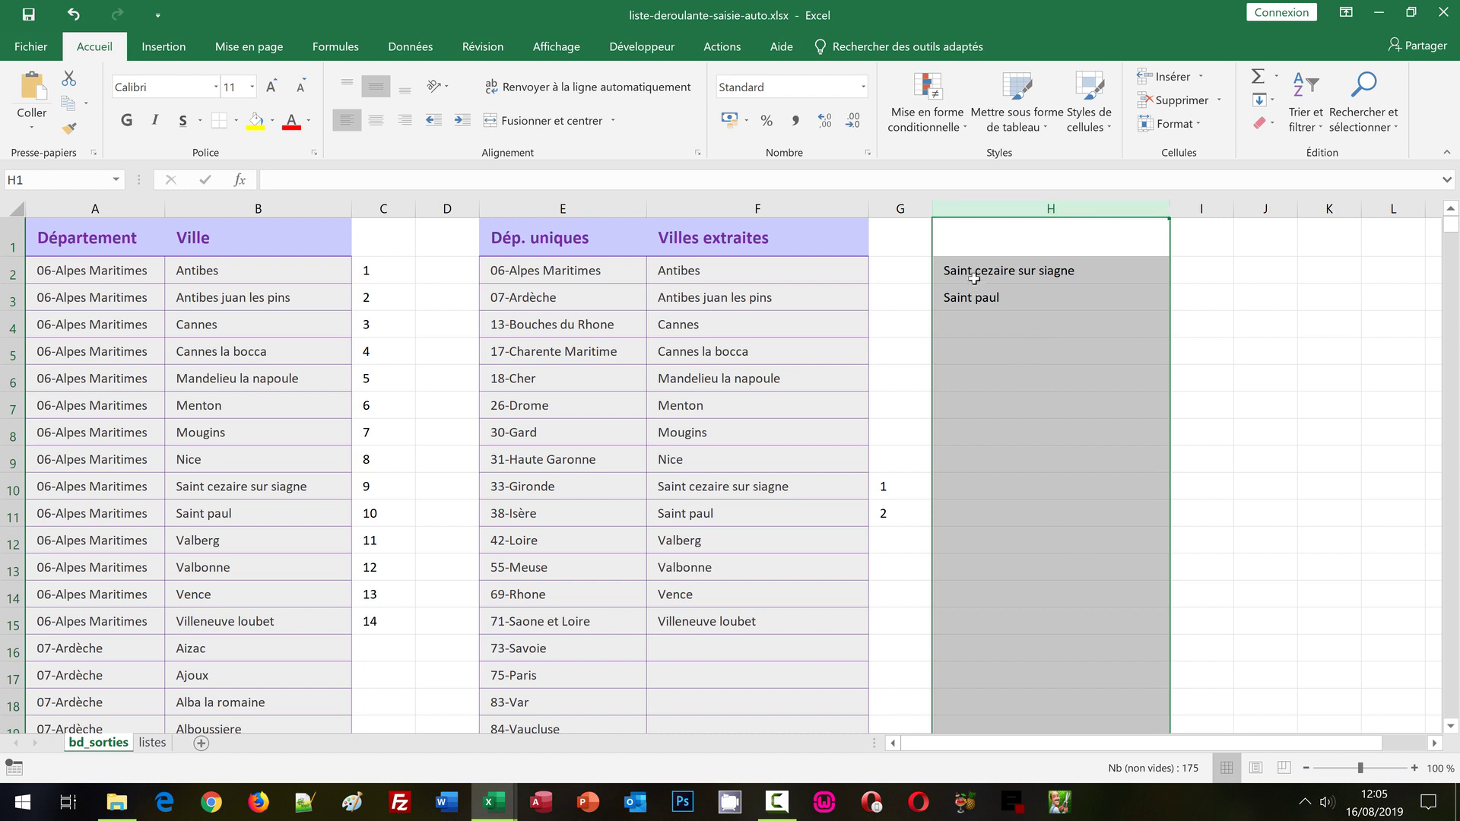
pyautogui.moveTo(978, 275); pyautogui.dragTo(981, 298)
pyautogui.hotkey('shift', 'Up')
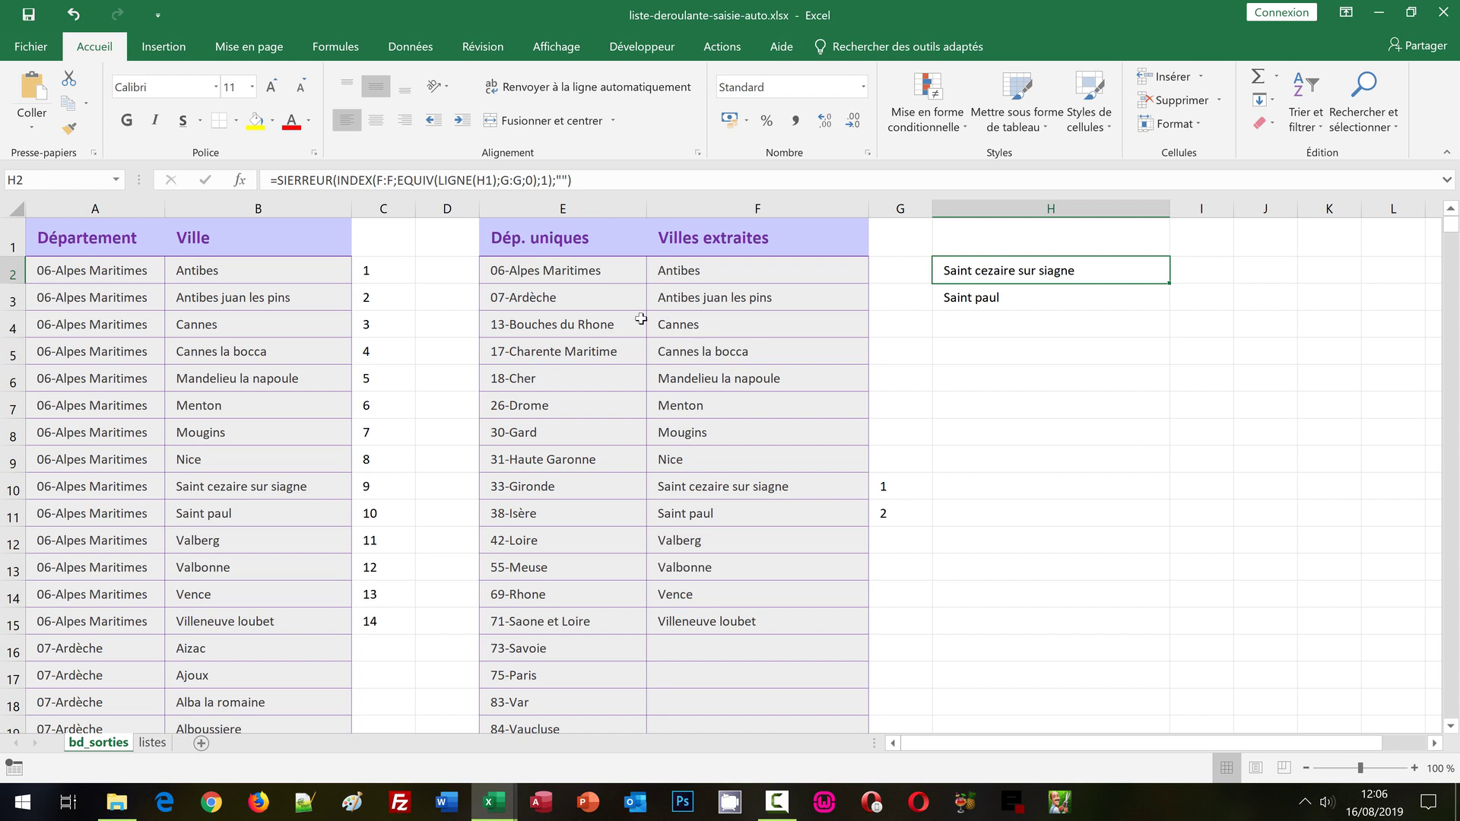
pyautogui.click(52, 185)
pyautogui.write('Villes')
pyautogui.press('Return')
# In the Name Manager, select Villes and highlight its =bd_sorties!$H$2 reference for replacement
pyautogui.click(325, 46)
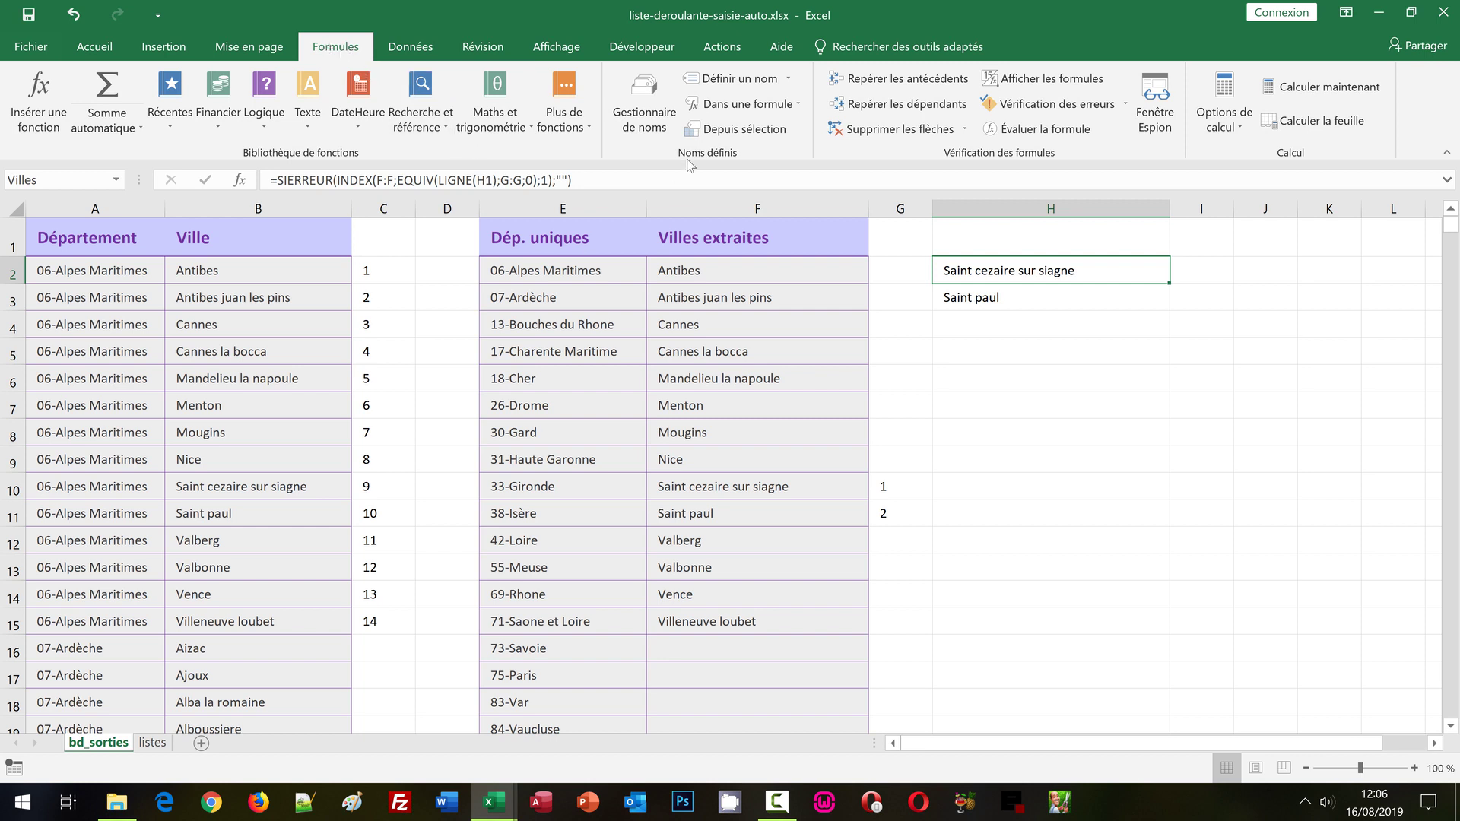
pyautogui.click(634, 122)
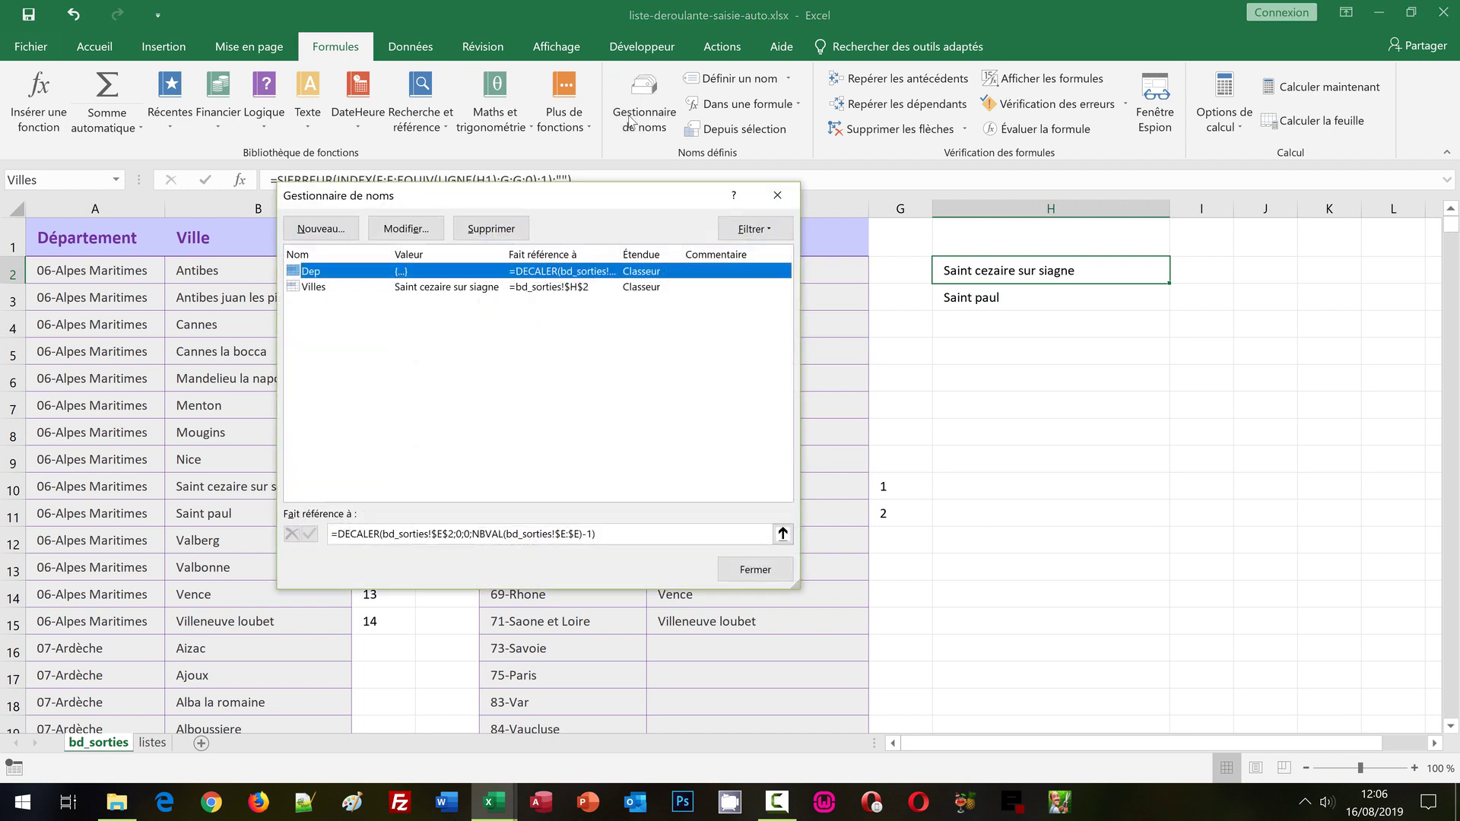
pyautogui.click(315, 288)
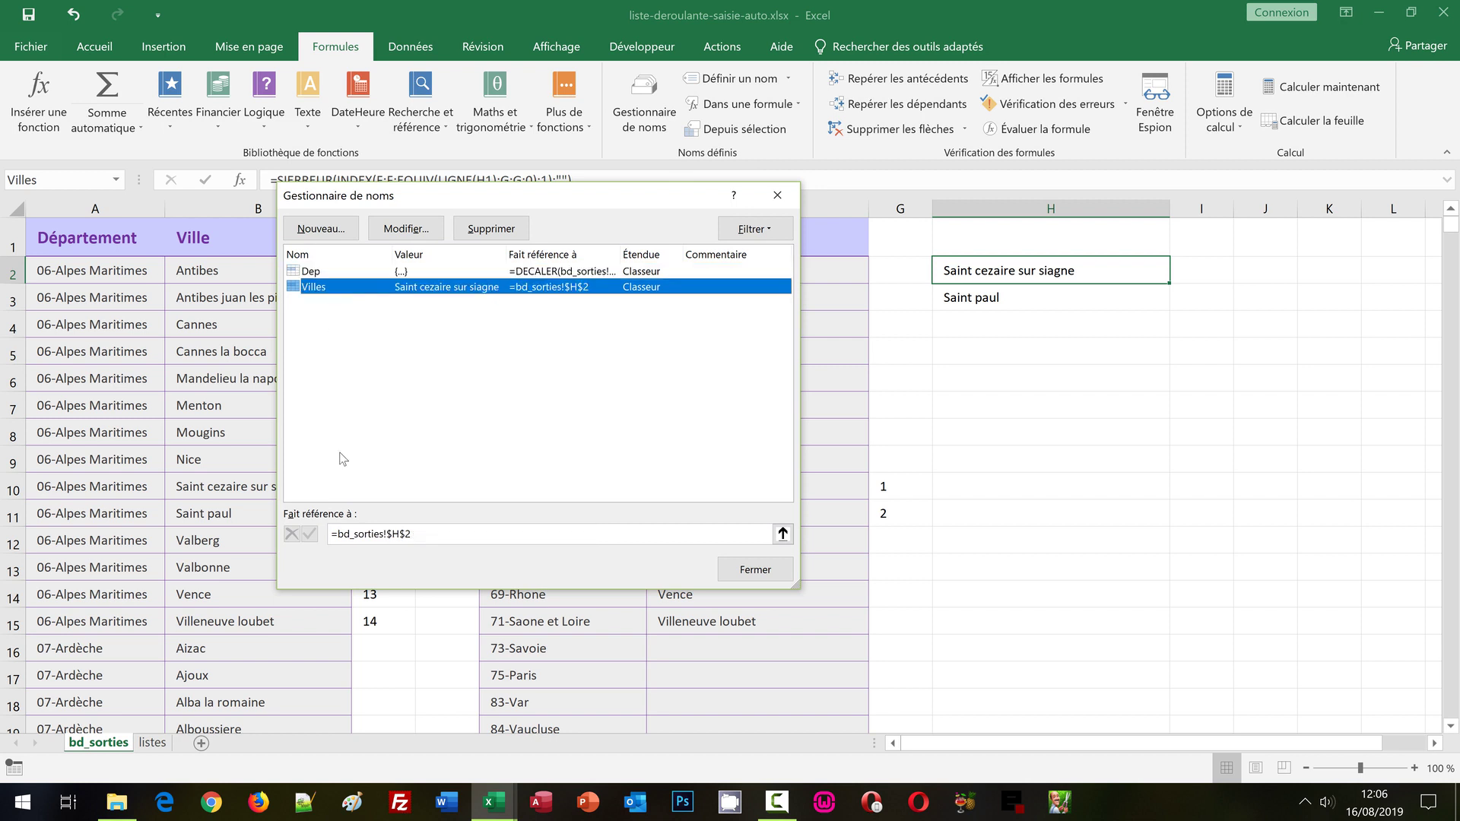
pyautogui.click(335, 536)
pyautogui.click(335, 534)
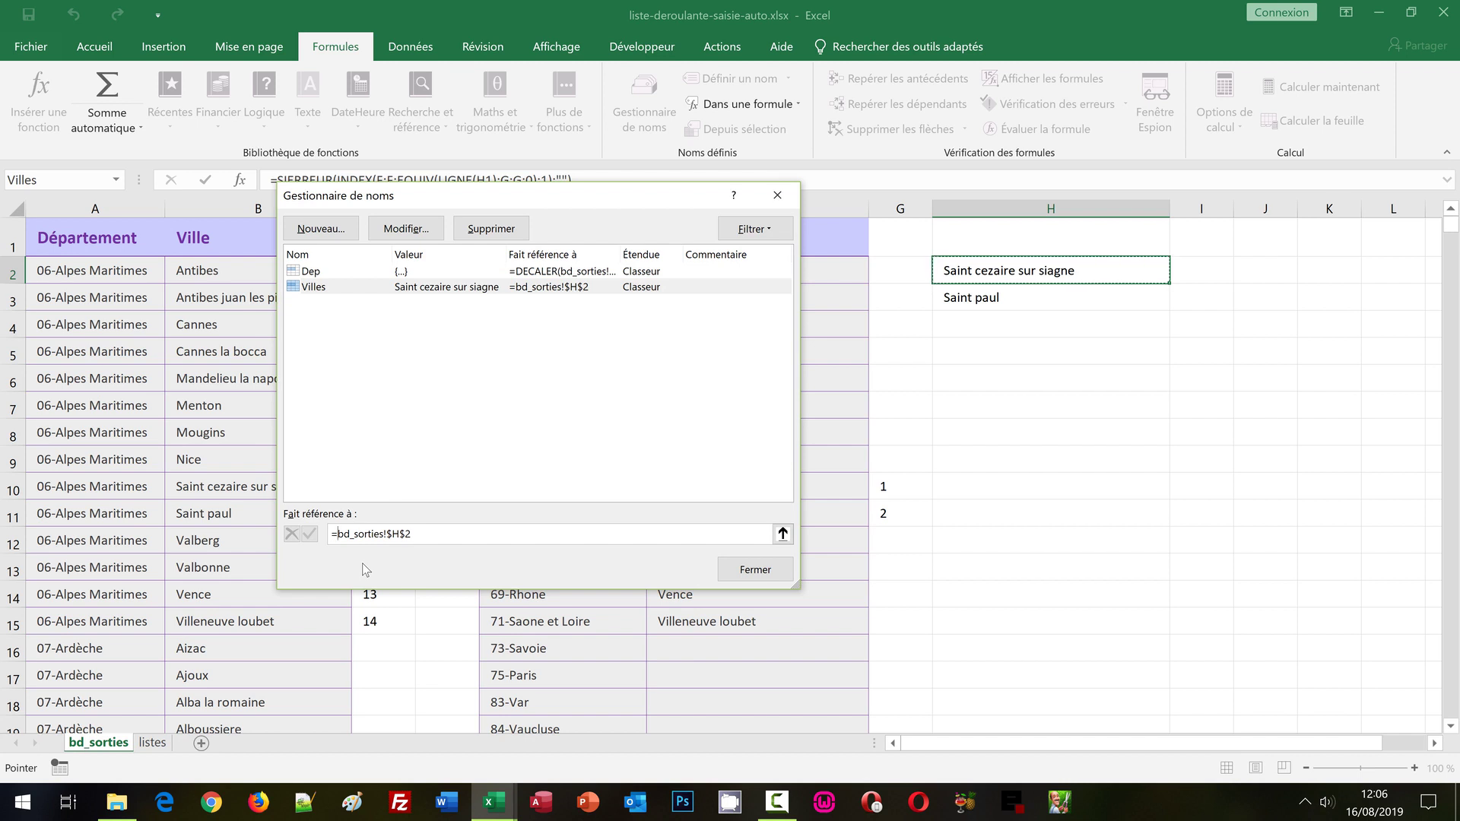
# Set Villes to =DECALER(bd_sorties!$H$2;0;0;NB.SI(bd_sorties!$H:$H;">*<")) and confirm it
pyautogui.write('Decale')
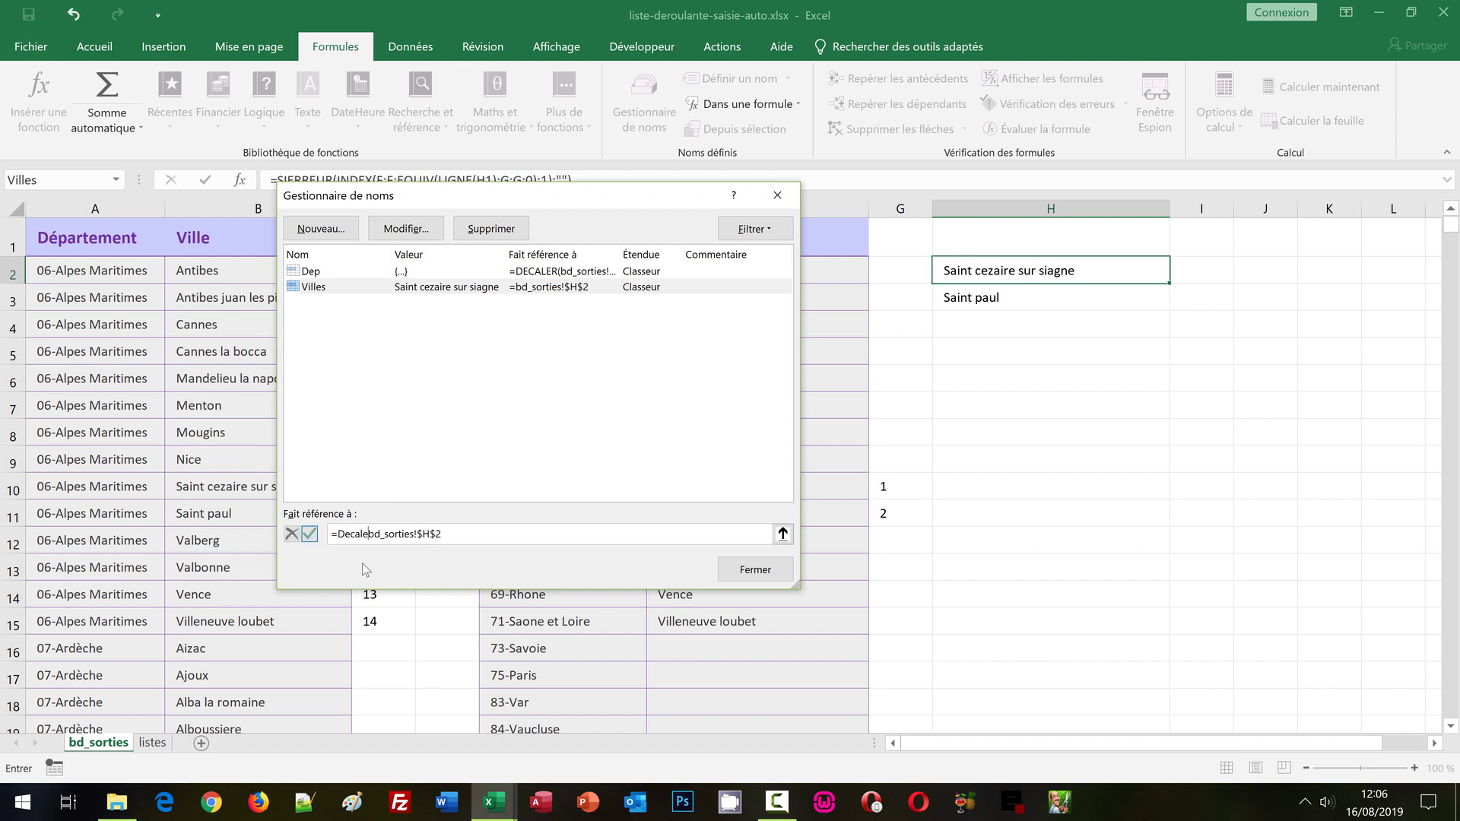
pyautogui.write('r(')
pyautogui.write(';')
pyautogui.write('0;')
pyautogui.write('0;')
pyautogui.write('Nb.si(')
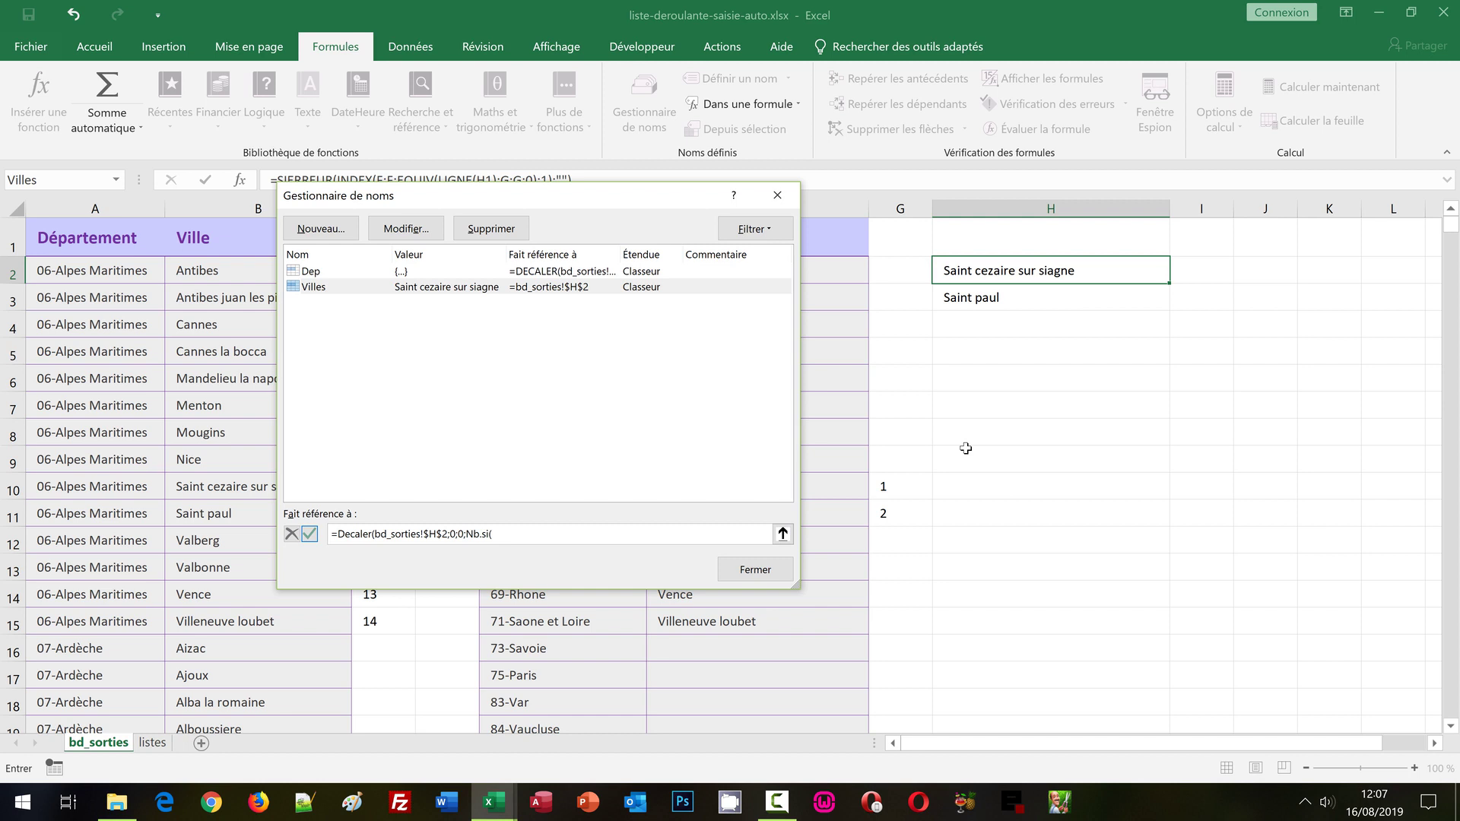
pyautogui.click(983, 211)
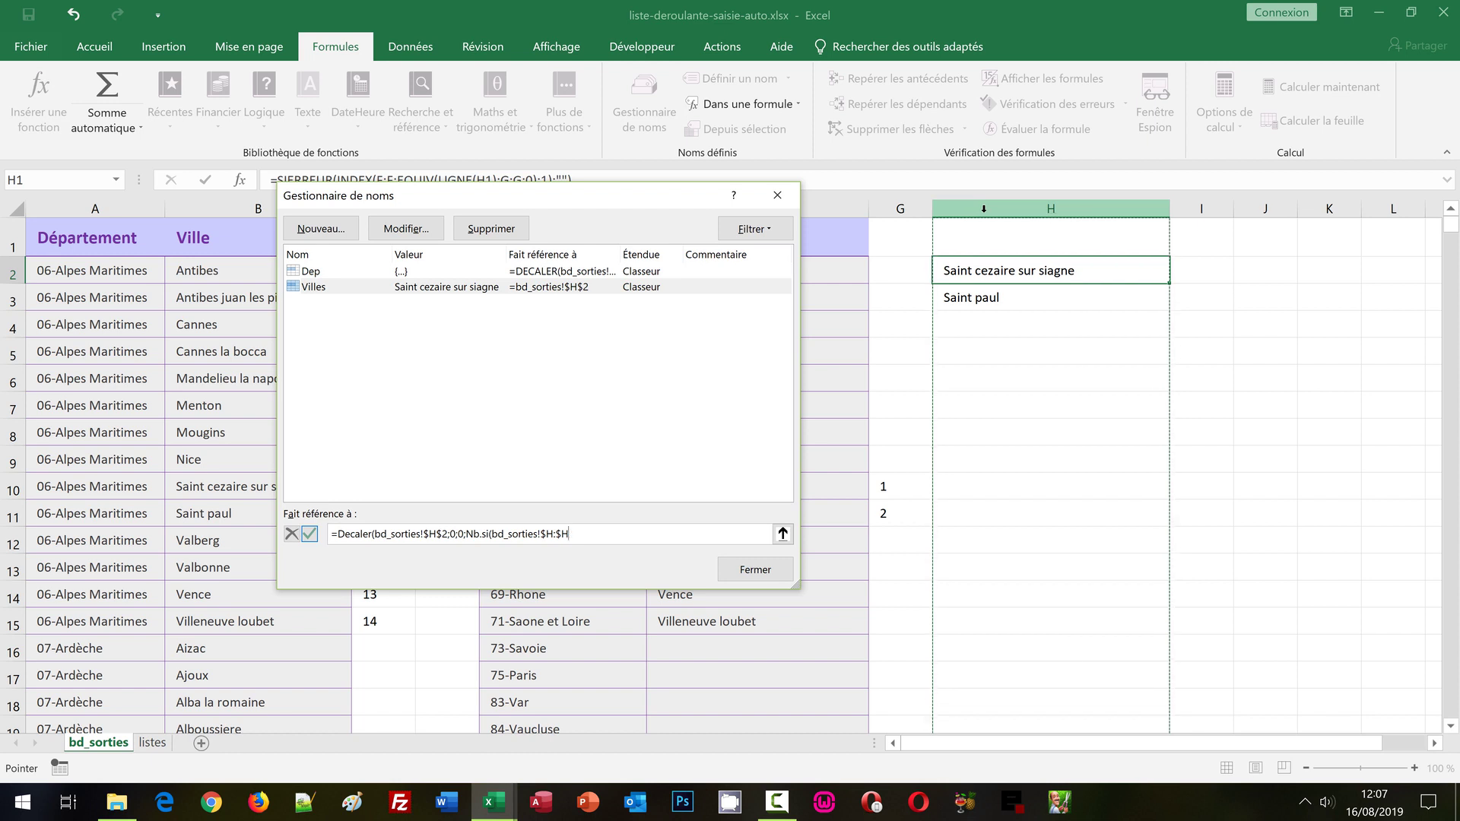
pyautogui.write(';')
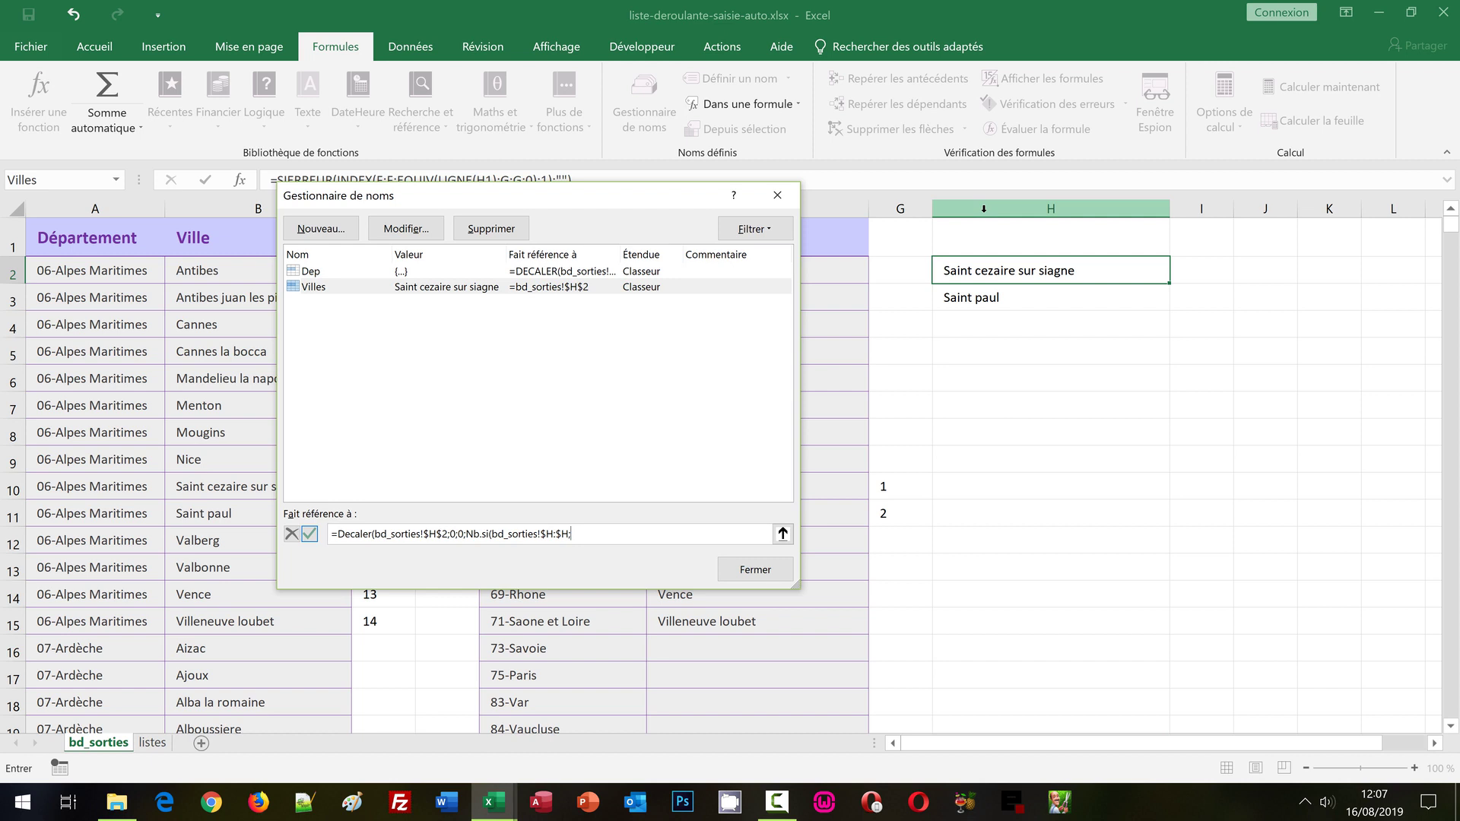
pyautogui.write('"')
pyautogui.write('>*')
pyautogui.write('<"')
pyautogui.write(')')
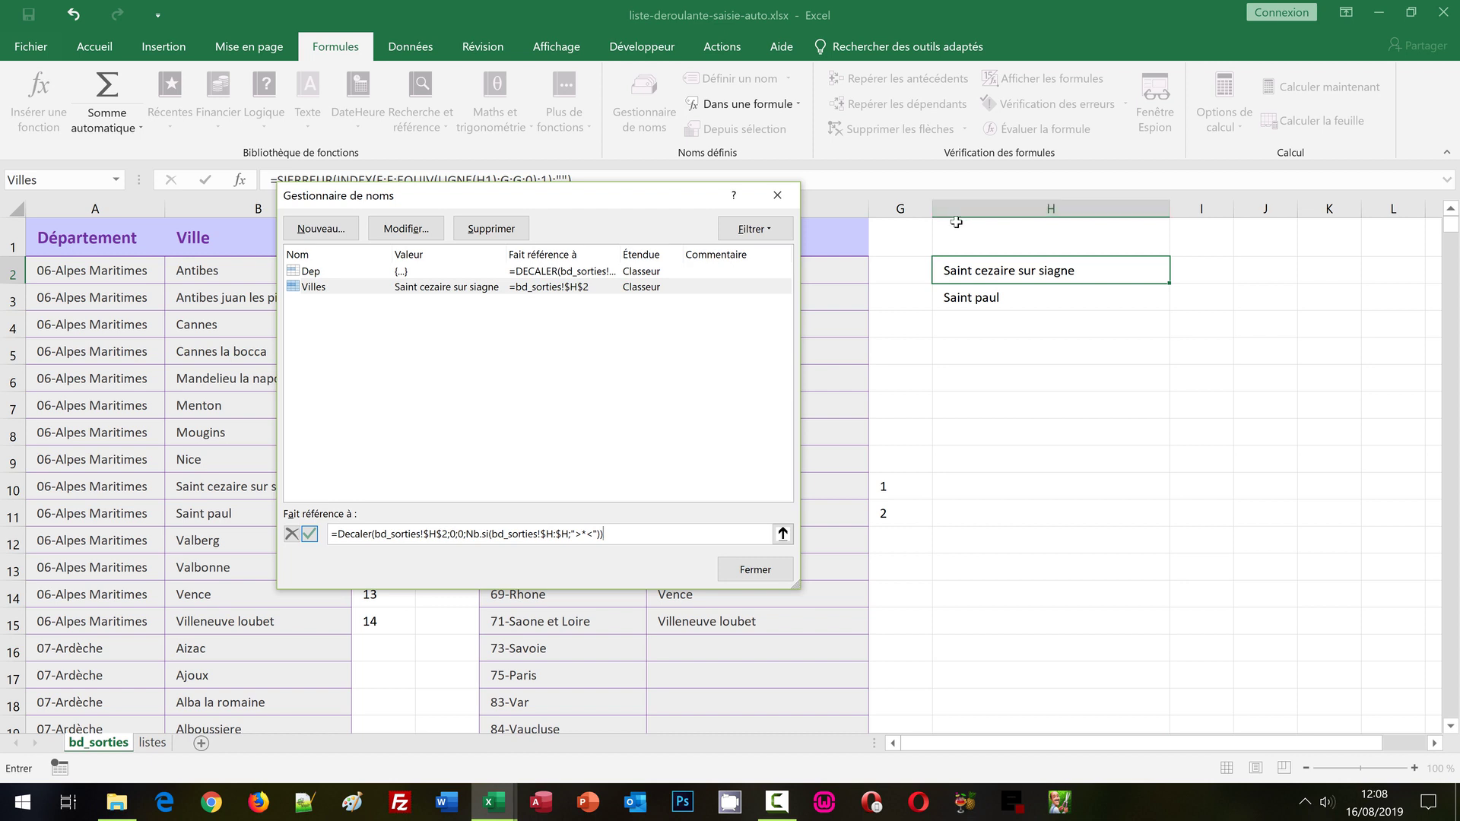
pyautogui.click(308, 534)
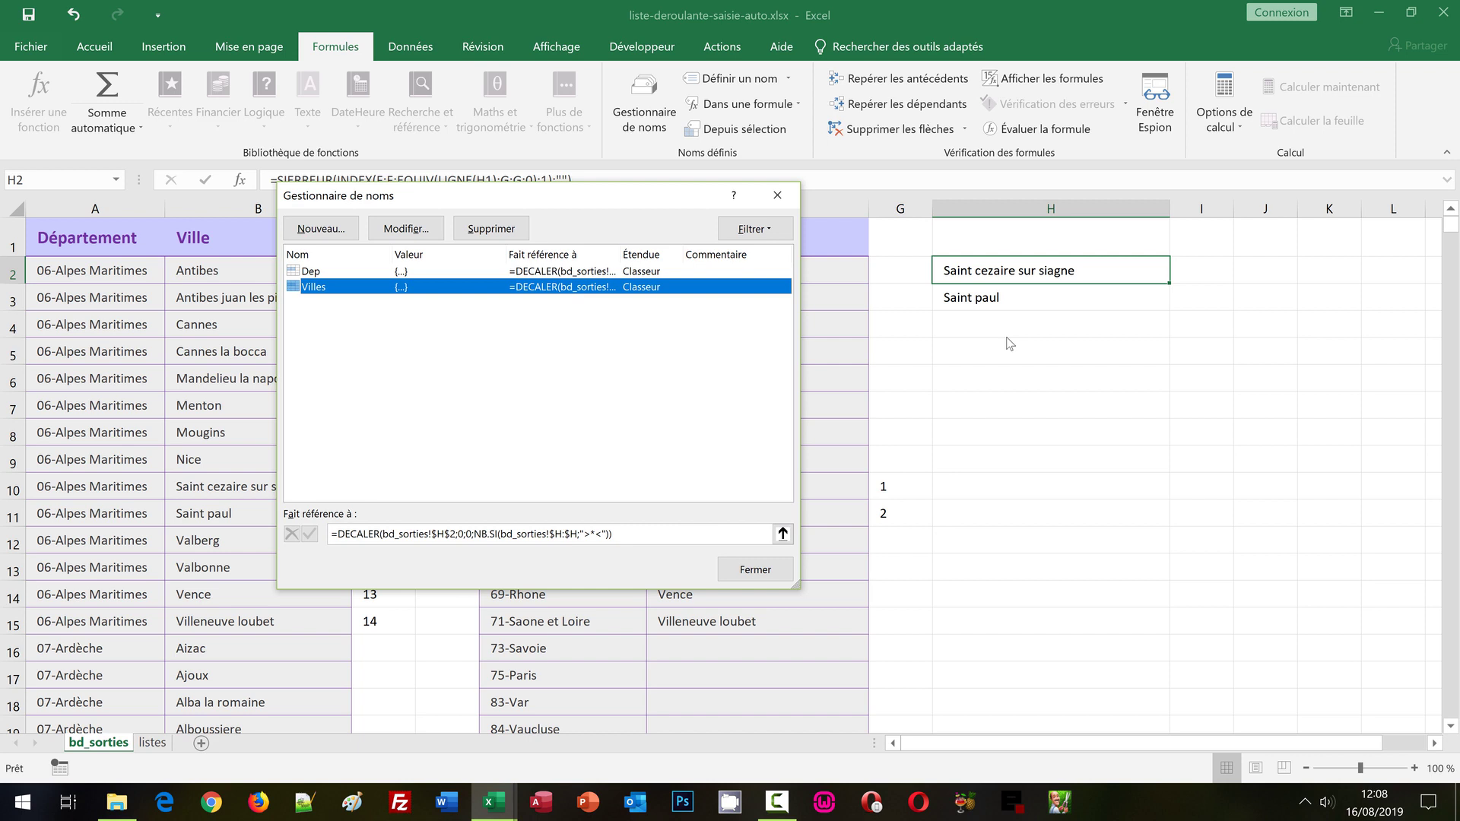
# Close the Gestionnaire de noms dialog
pyautogui.click(768, 576)
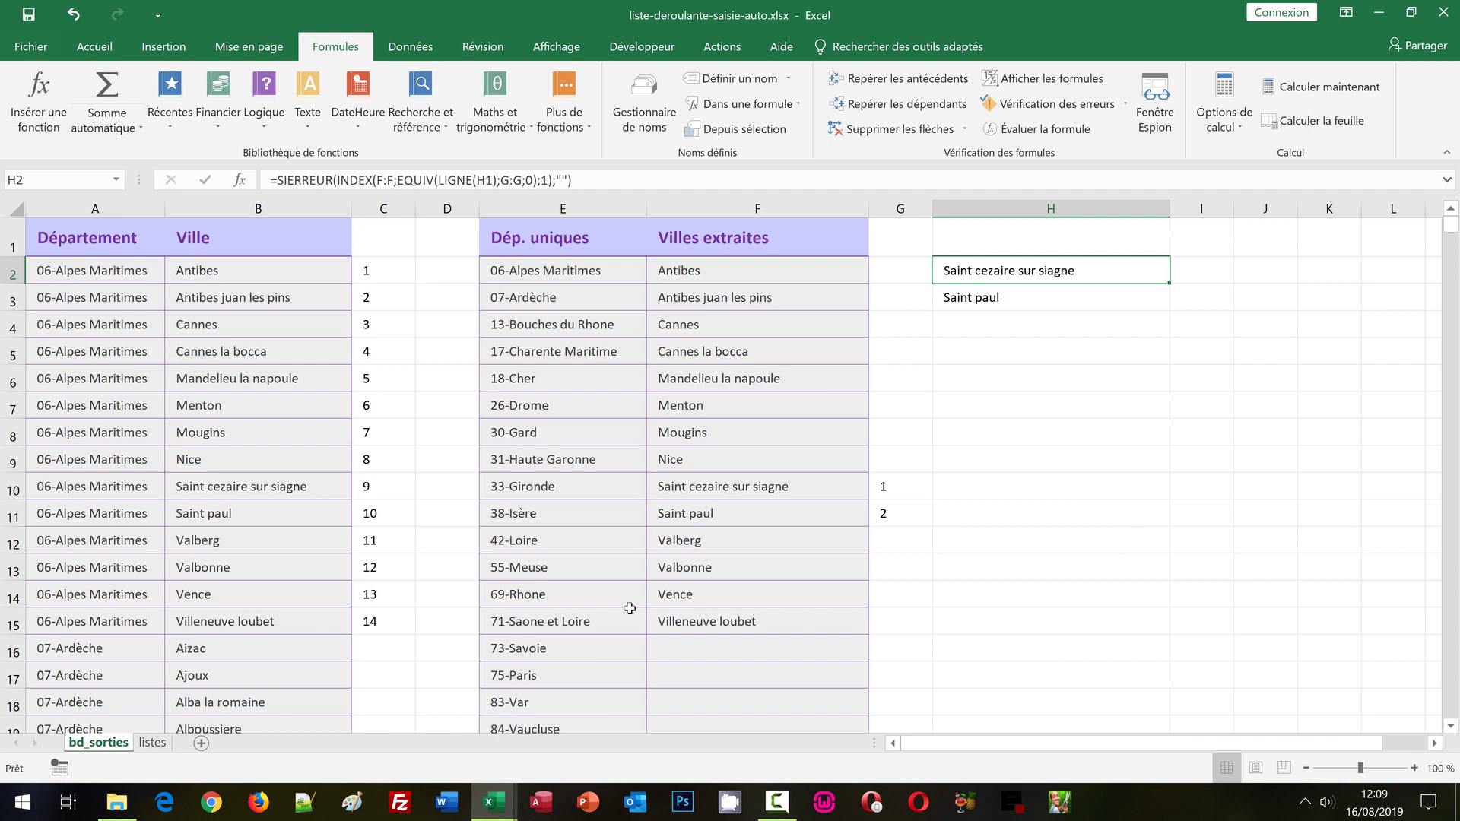
# Move to the listes sheet and delete Saint from cell C5
pyautogui.hotkey('ctrl', 'pagedown')
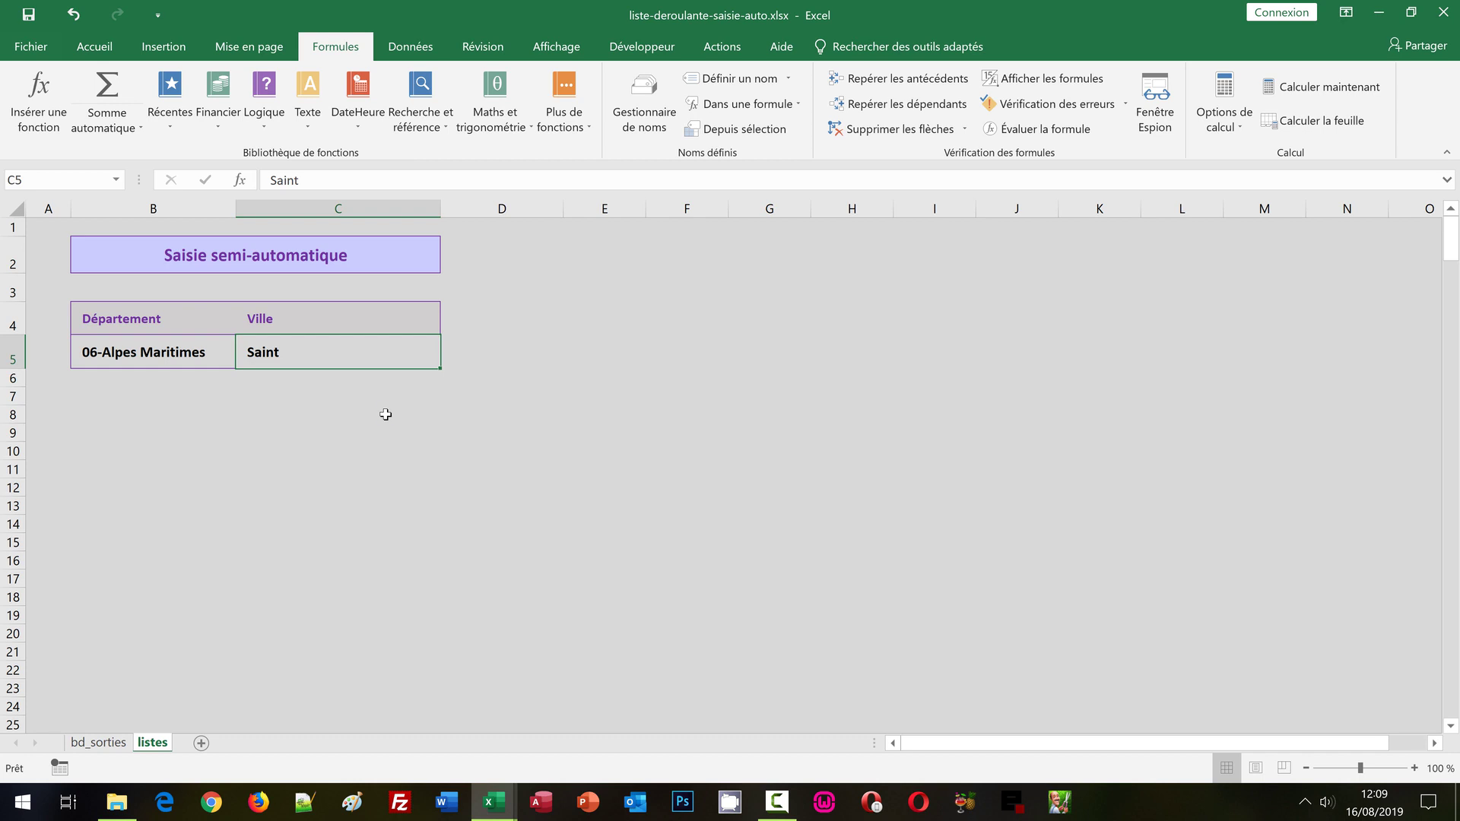
pyautogui.press('Delete')
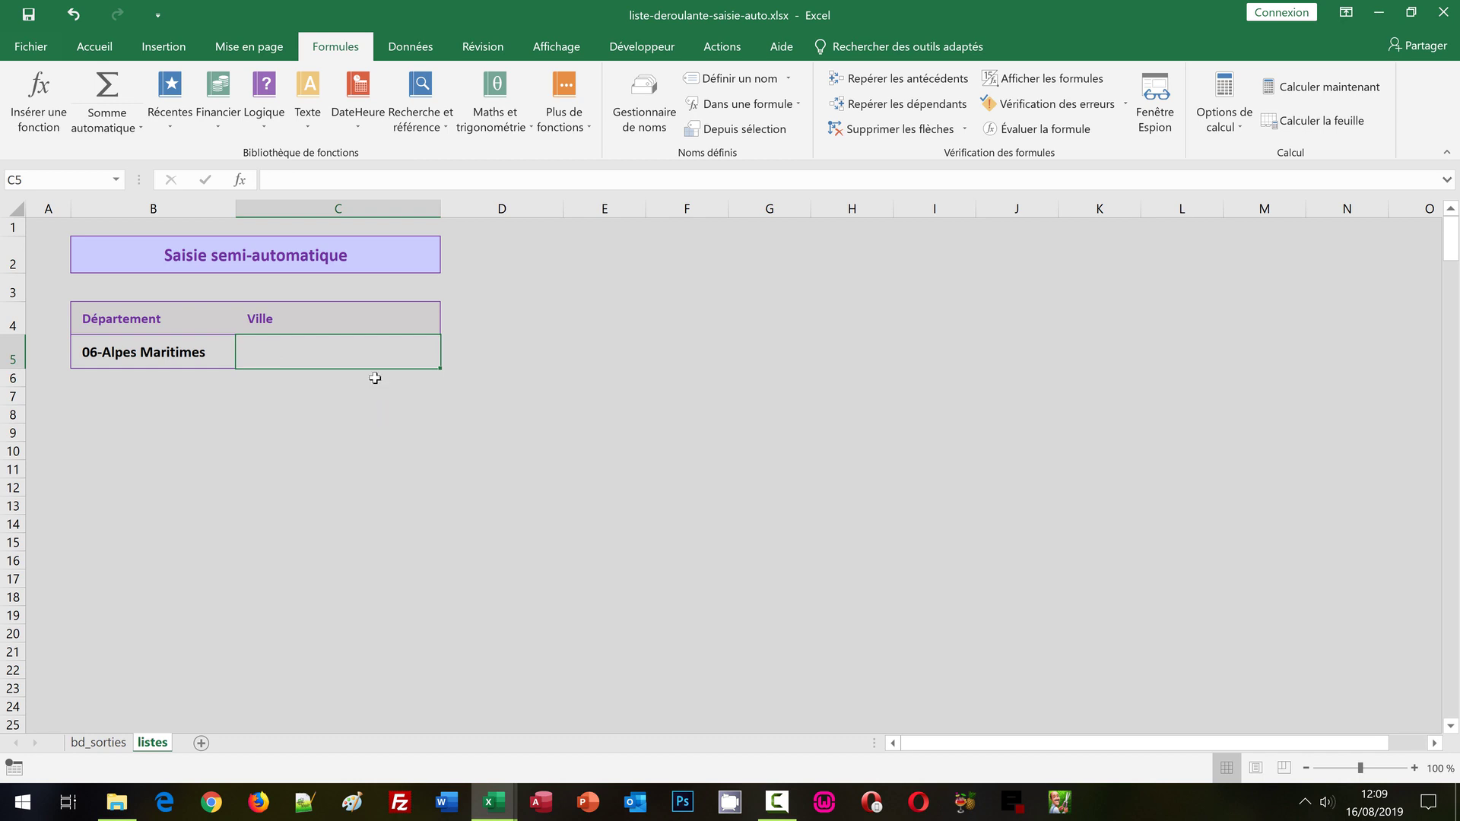
# Give cell C5 a Liste data validation with source =Villes
pyautogui.click(424, 50)
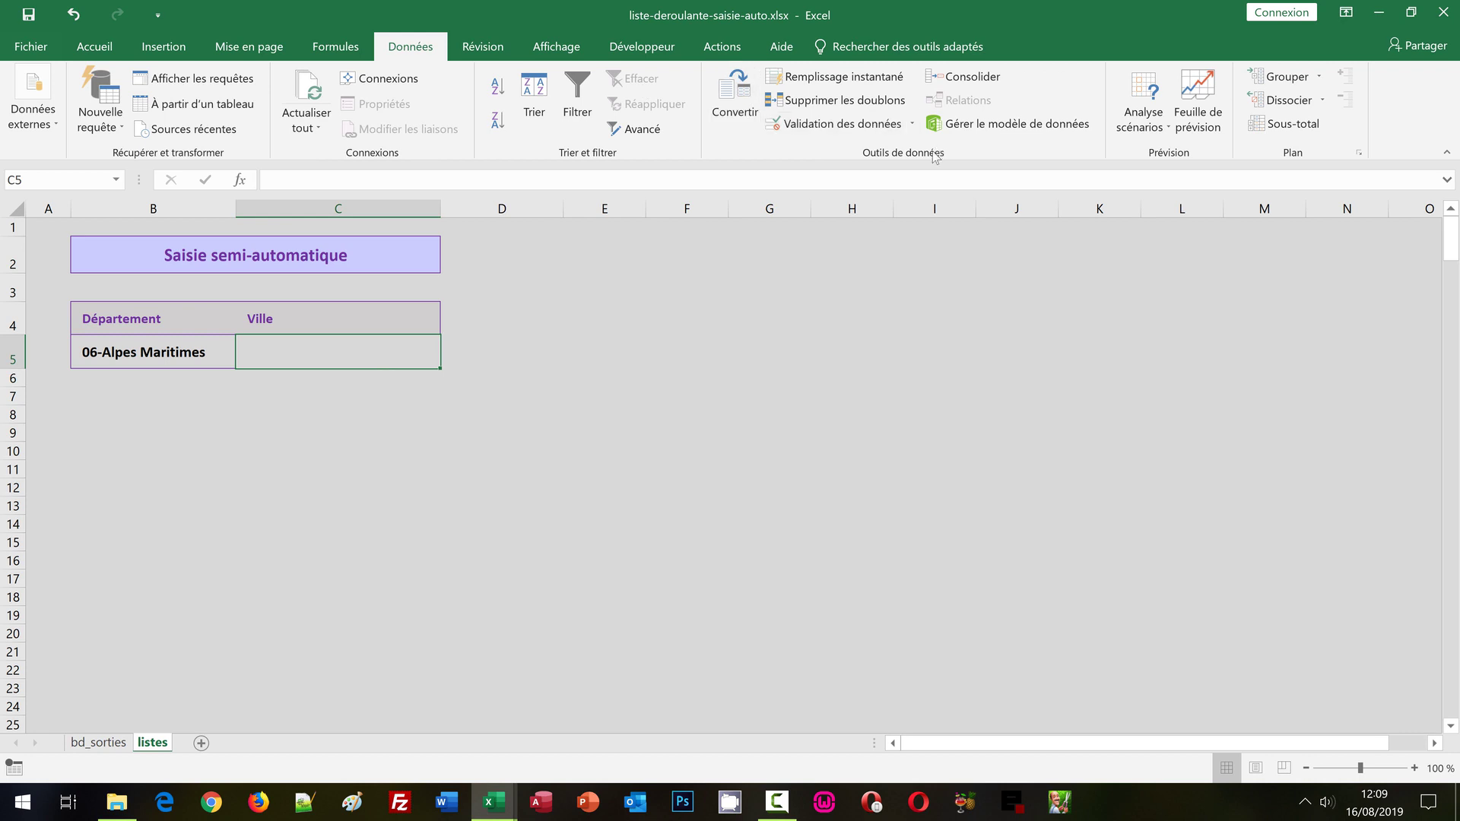
pyautogui.click(771, 129)
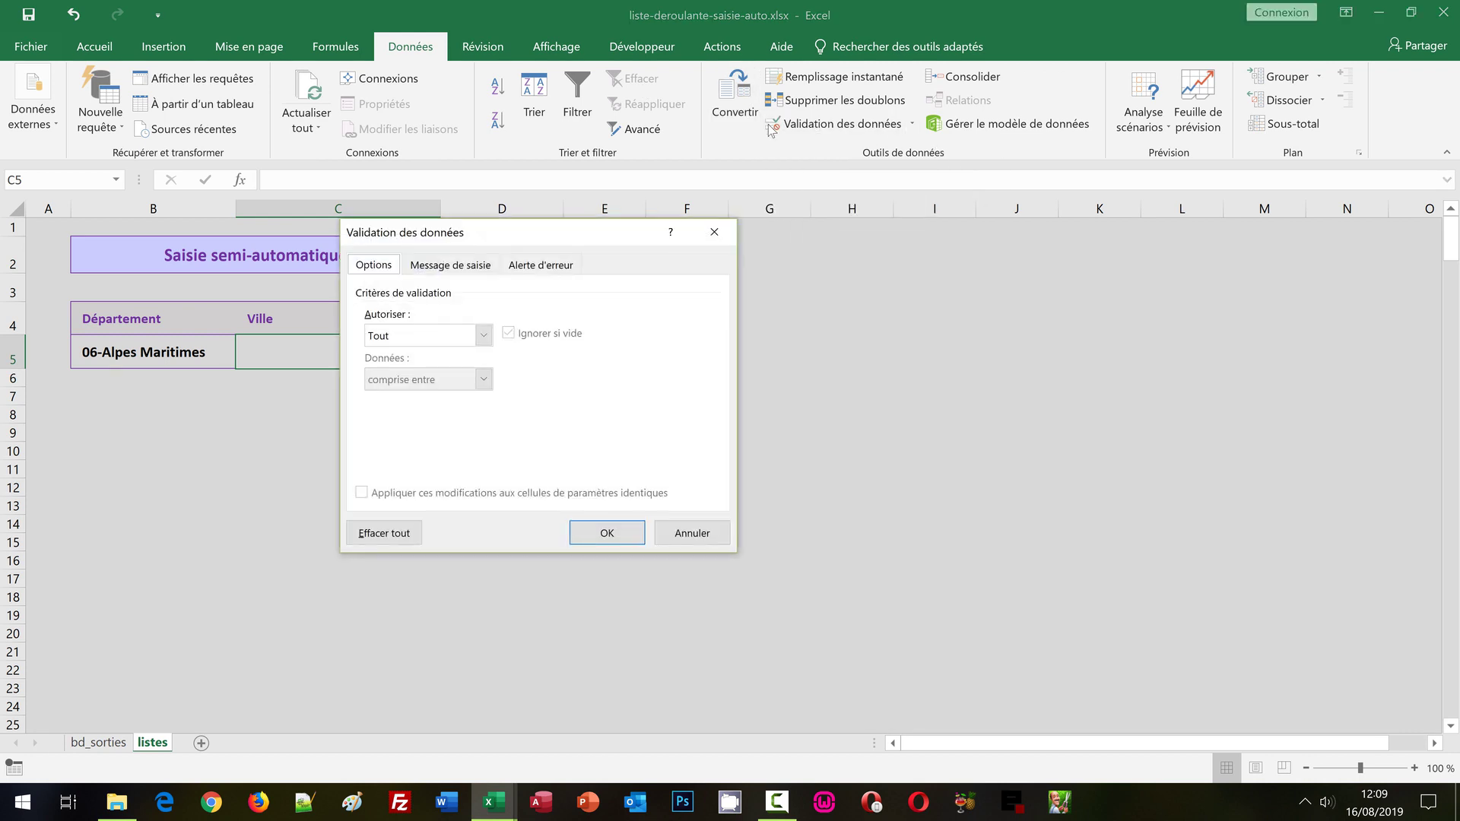
pyautogui.click(410, 337)
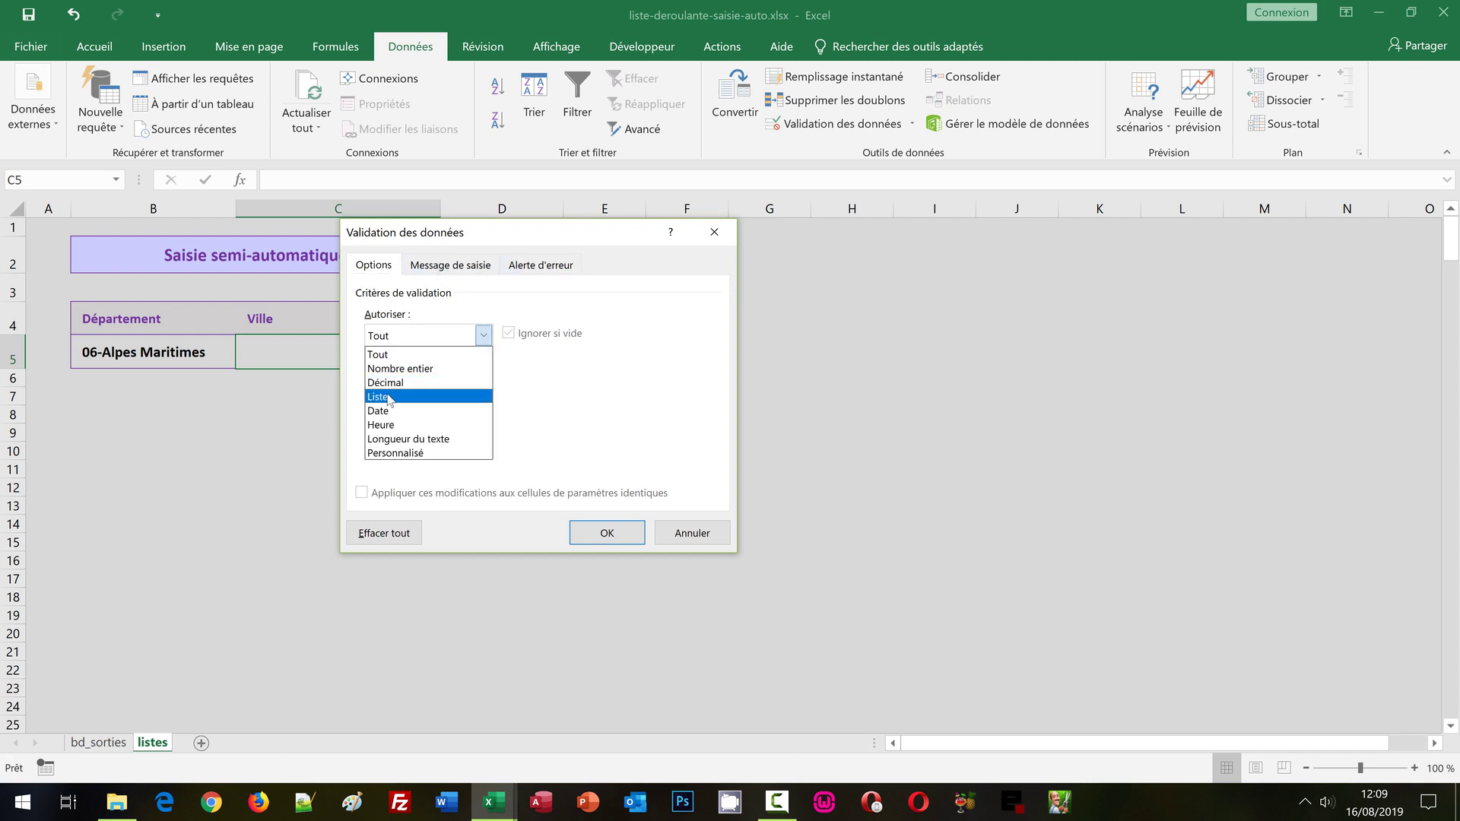
pyautogui.click(389, 397)
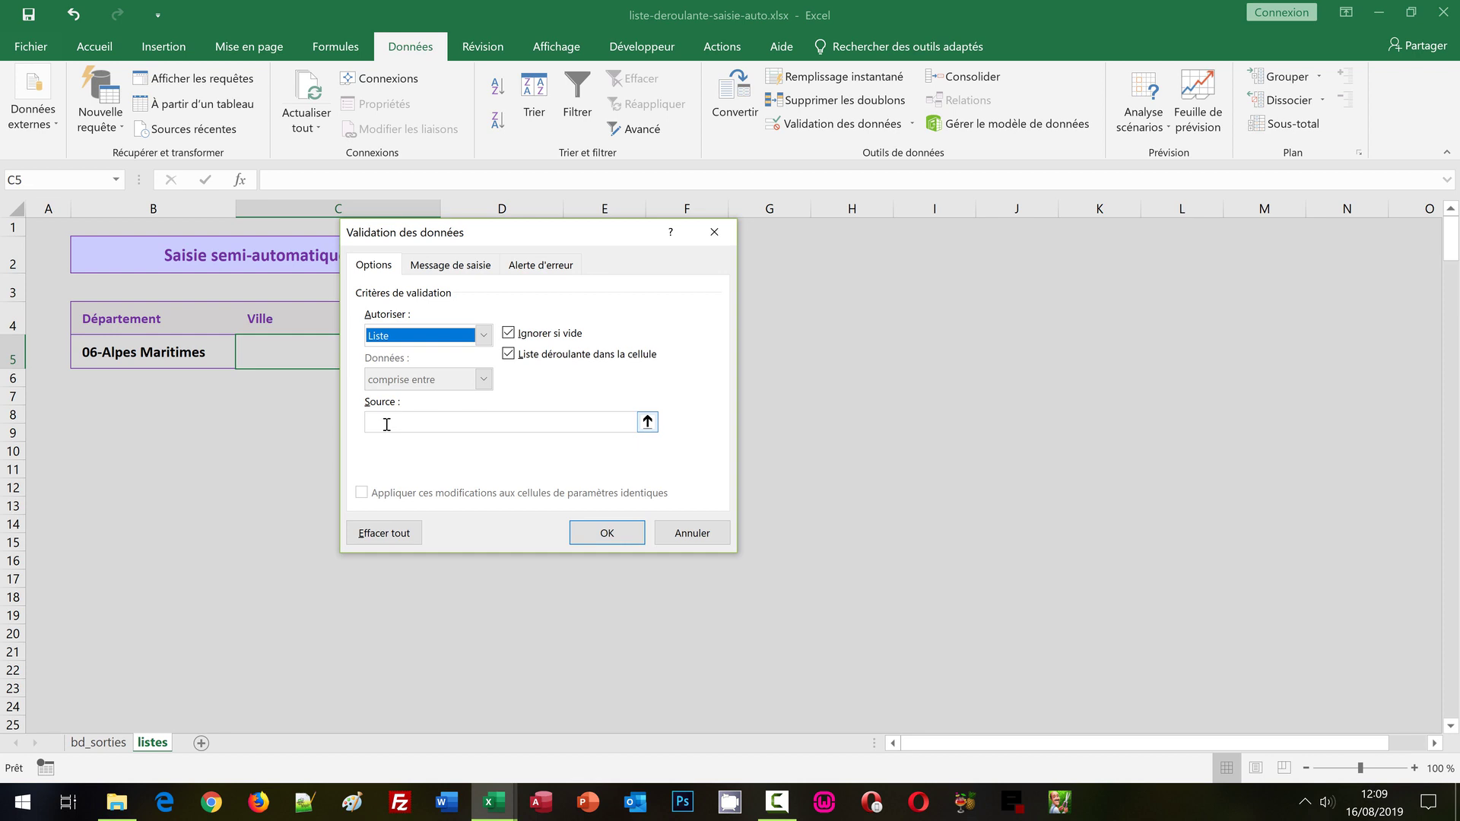
pyautogui.click(387, 424)
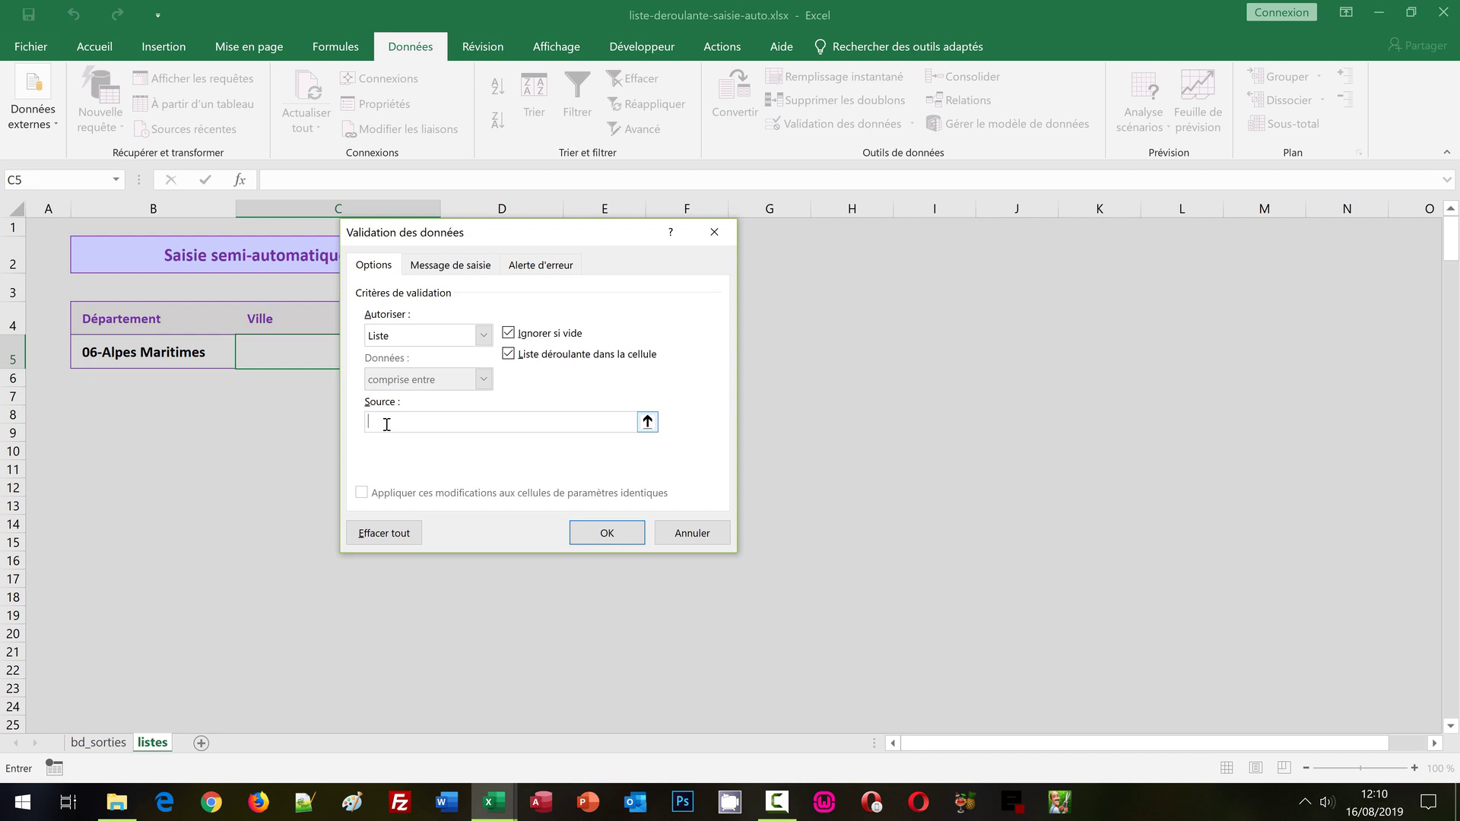
pyautogui.write('=')
pyautogui.write('Villes')
pyautogui.click(606, 533)
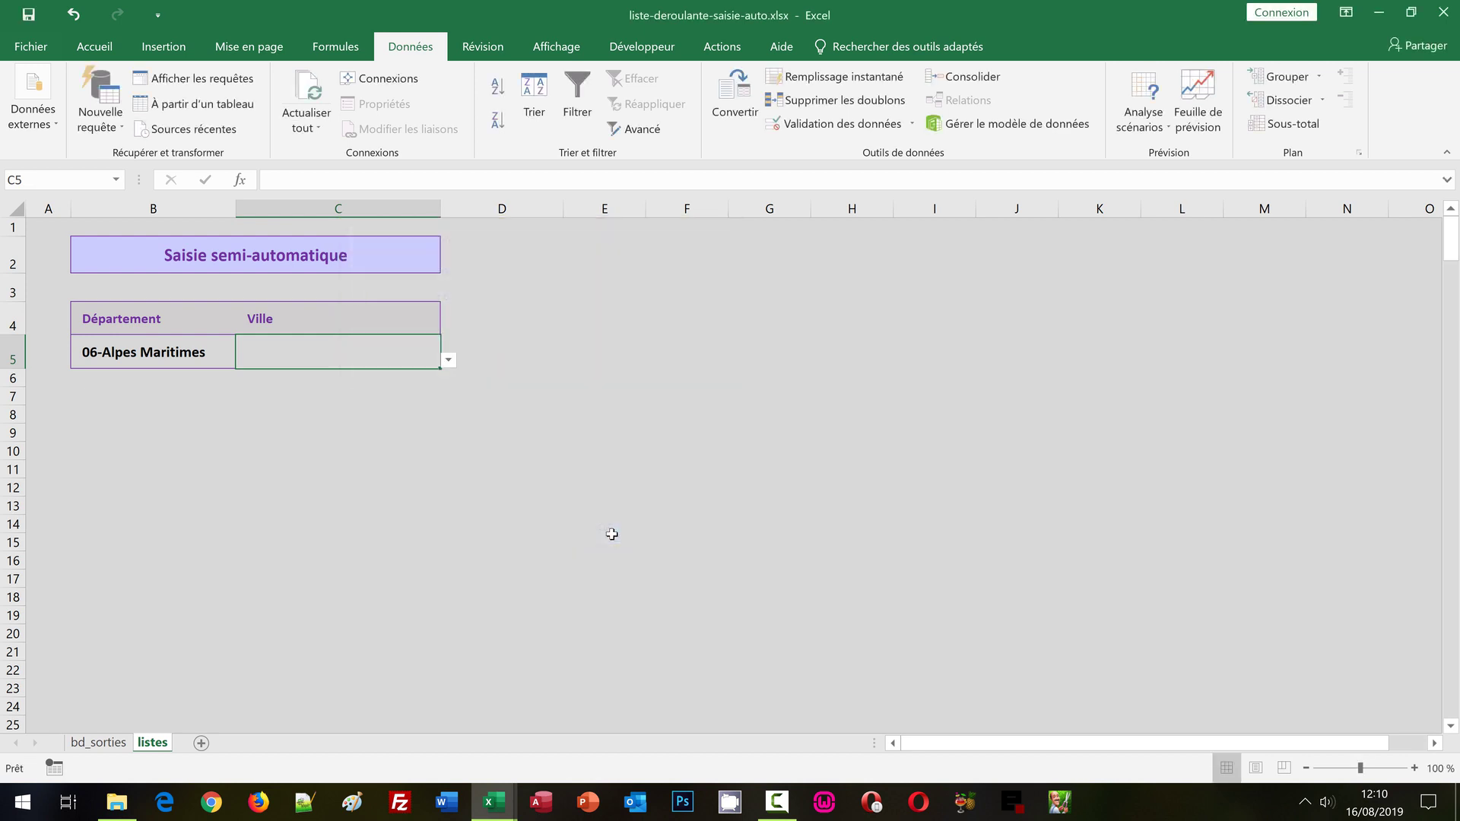
# Check the Ville dropdown, then set the Département cell B5 to 26-Drome
pyautogui.click(449, 361)
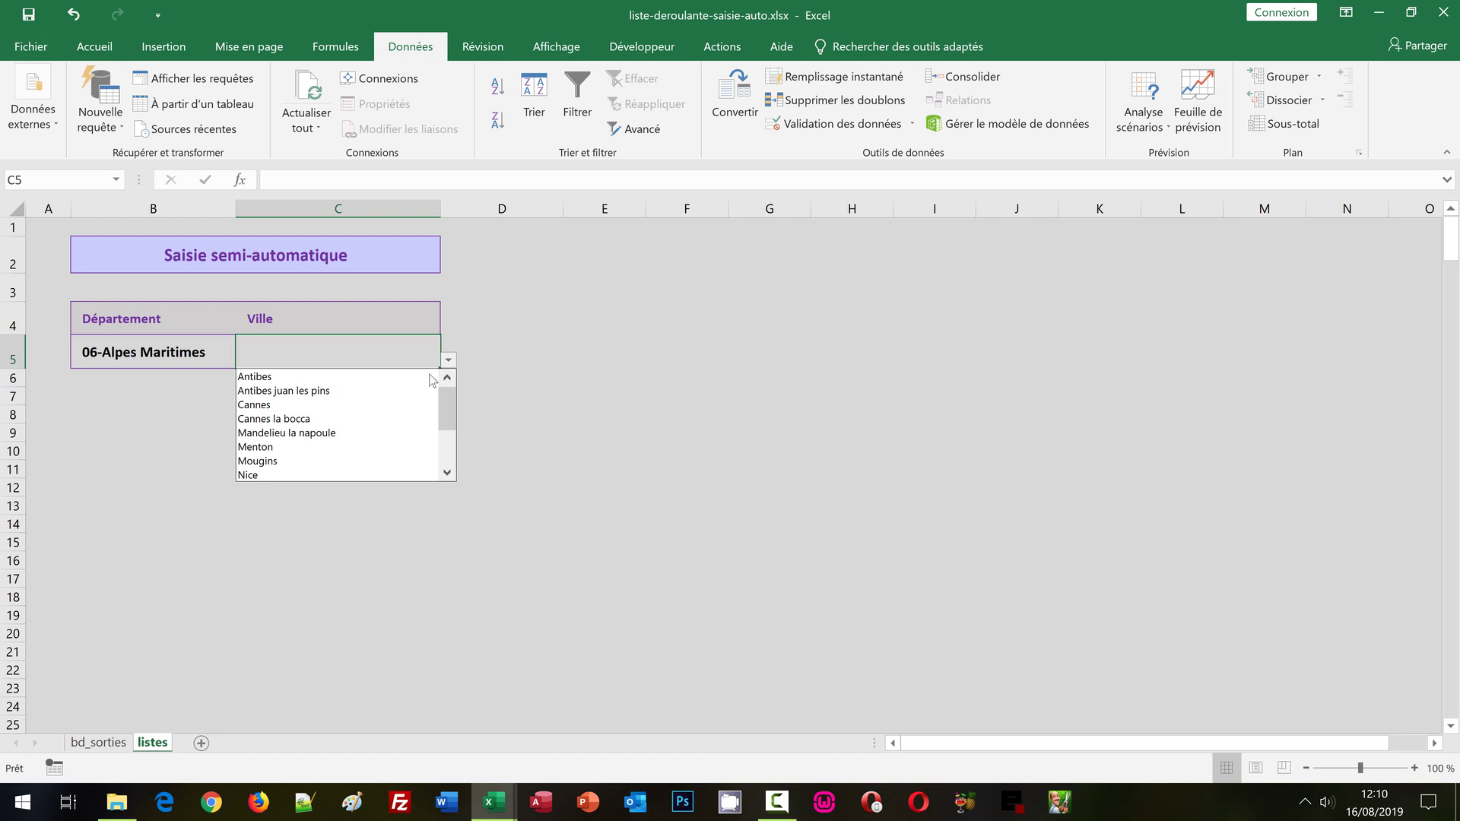
pyautogui.click(446, 458)
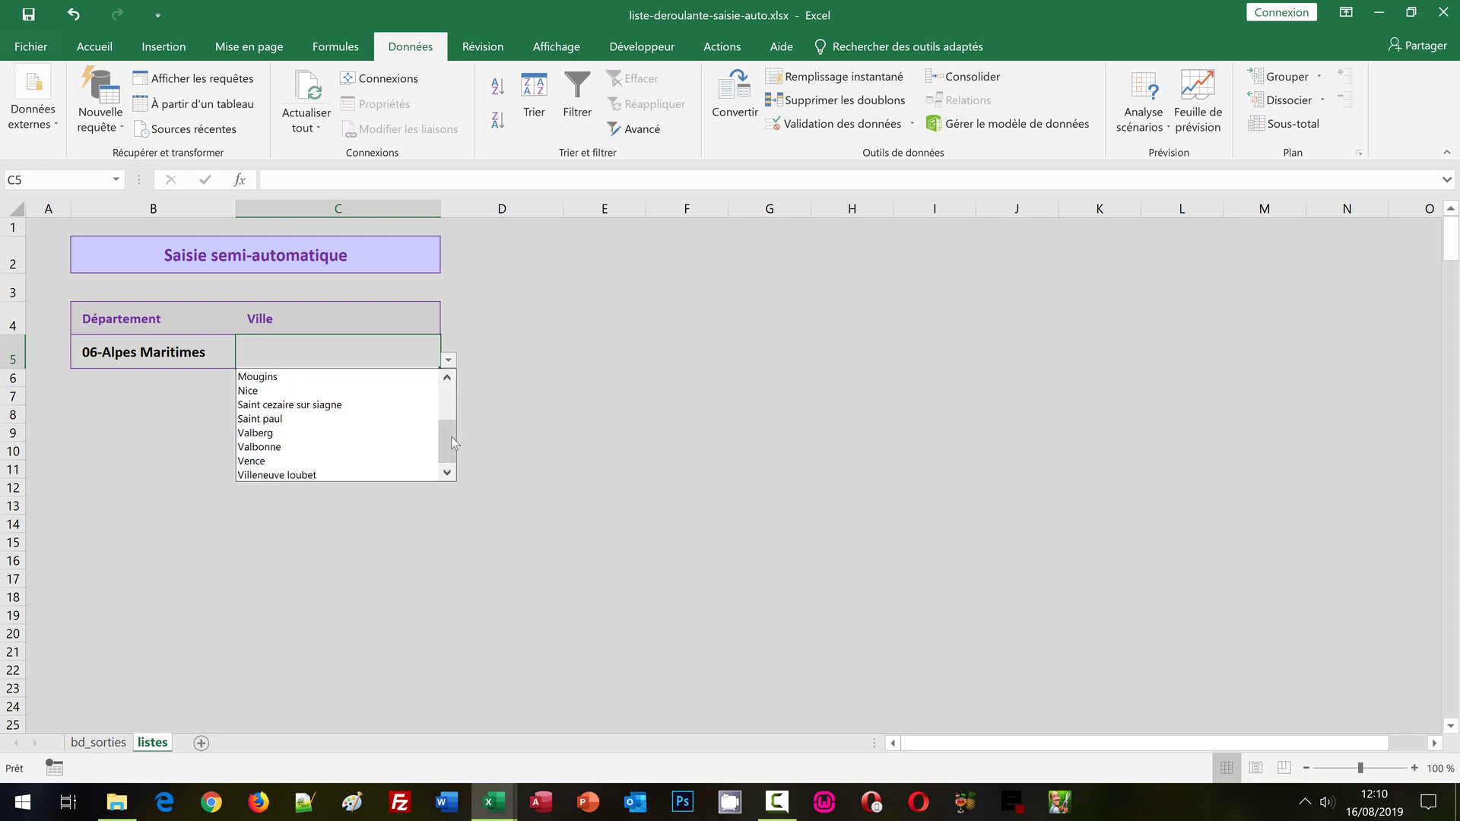
pyautogui.click(643, 382)
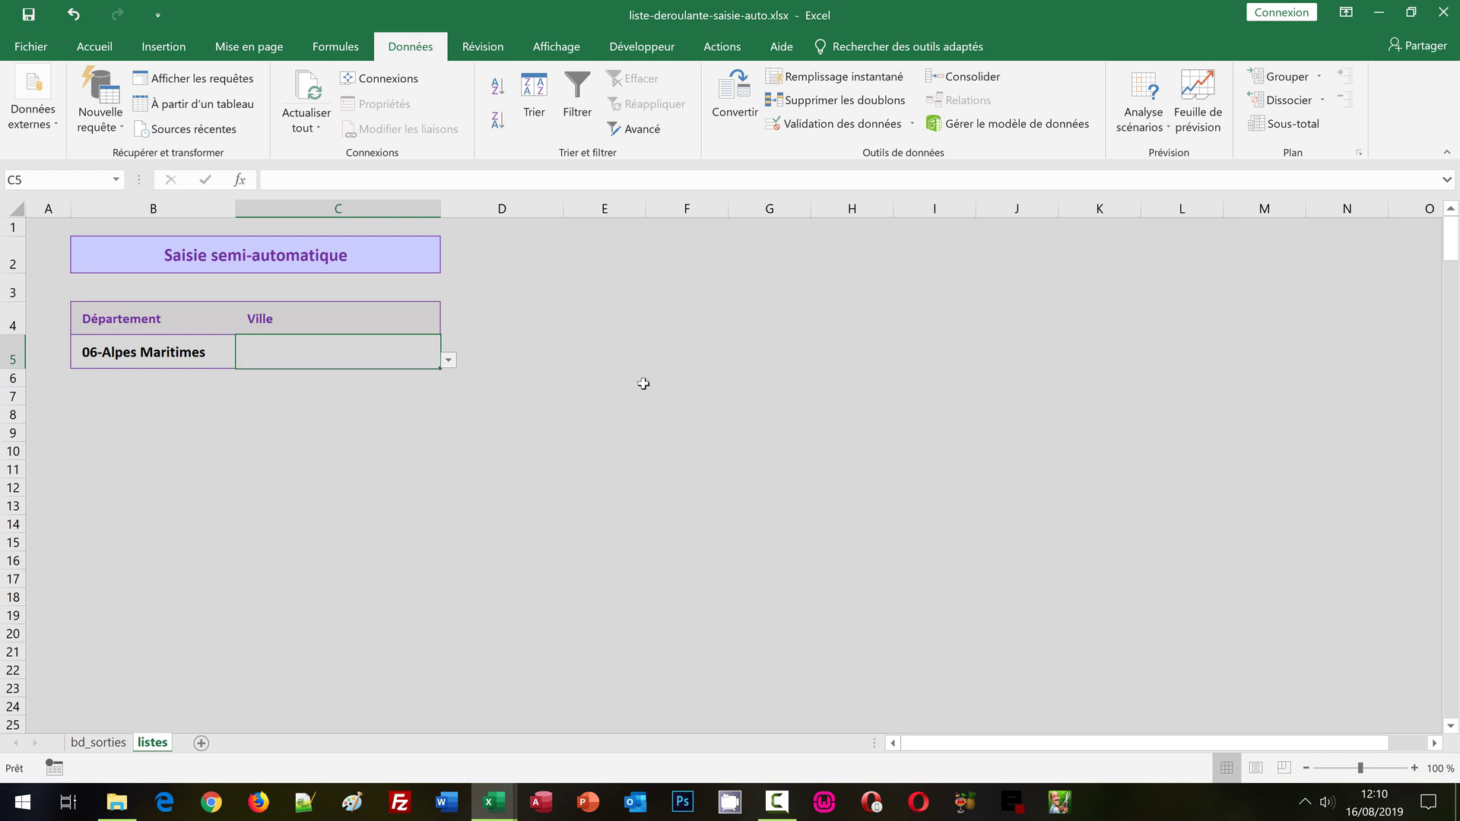
pyautogui.click(213, 367)
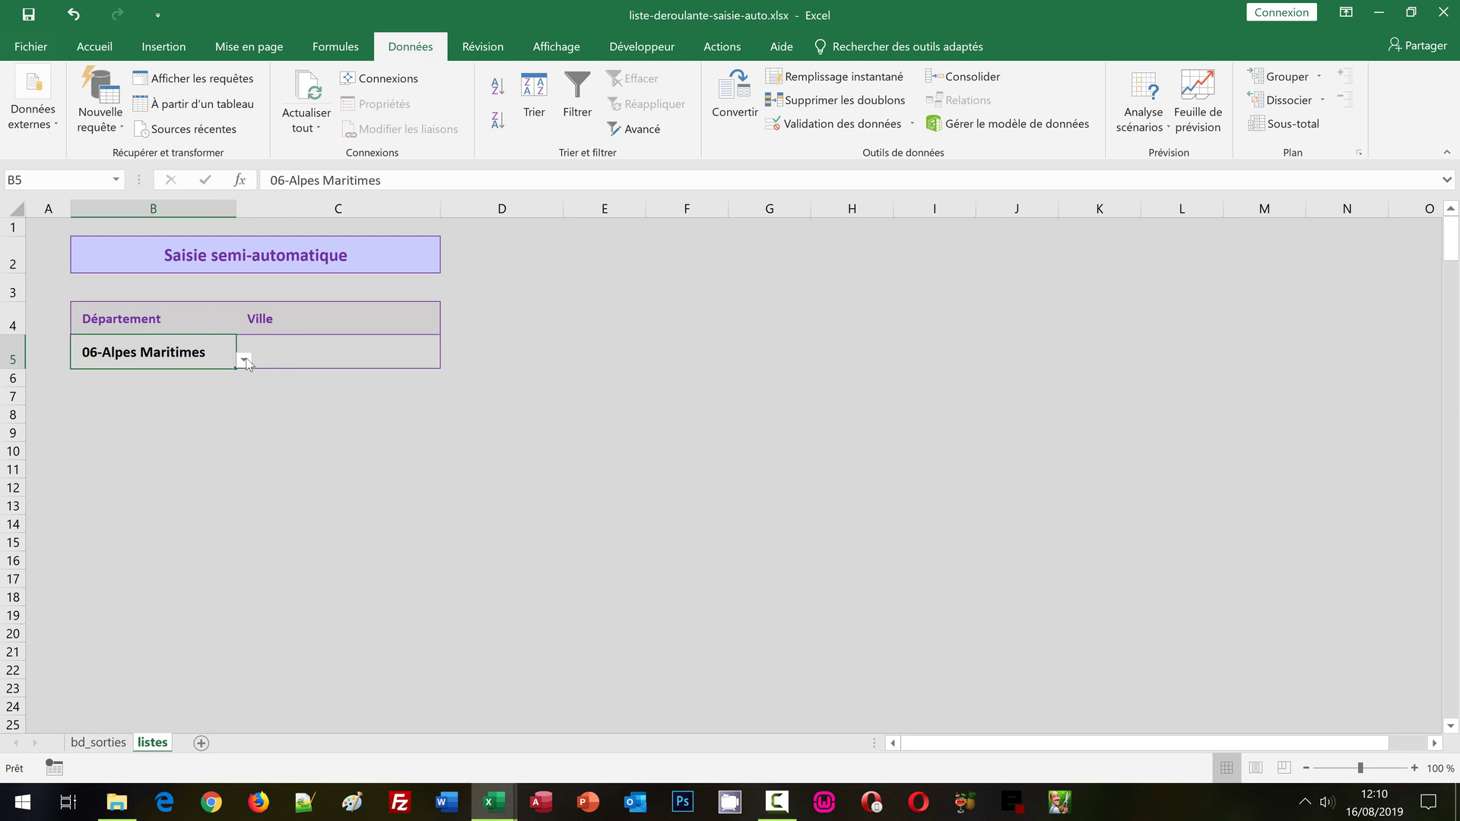
pyautogui.click(244, 359)
pyautogui.click(247, 446)
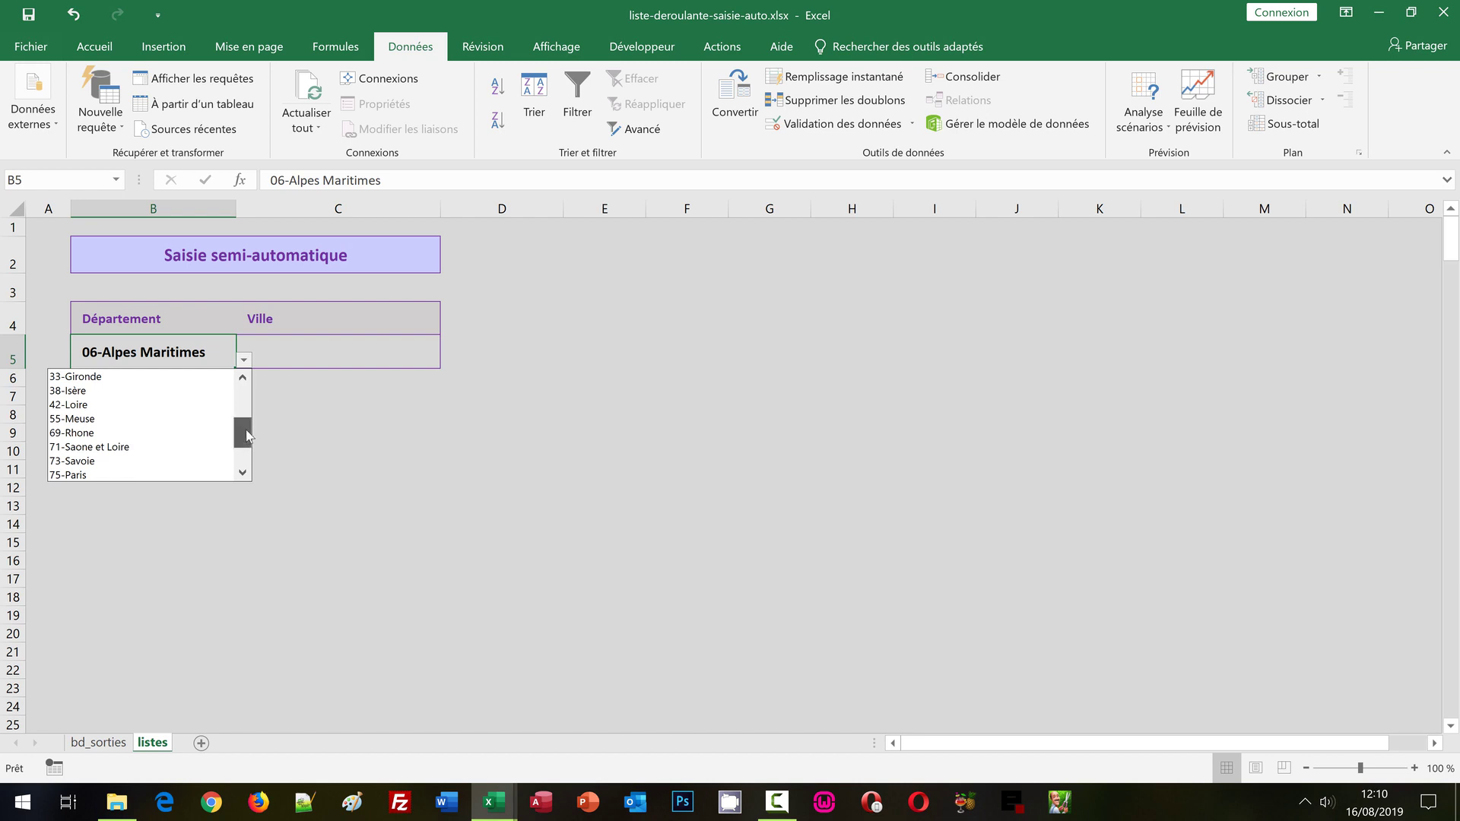
pyautogui.moveTo(245, 446); pyautogui.dragTo(240, 407)
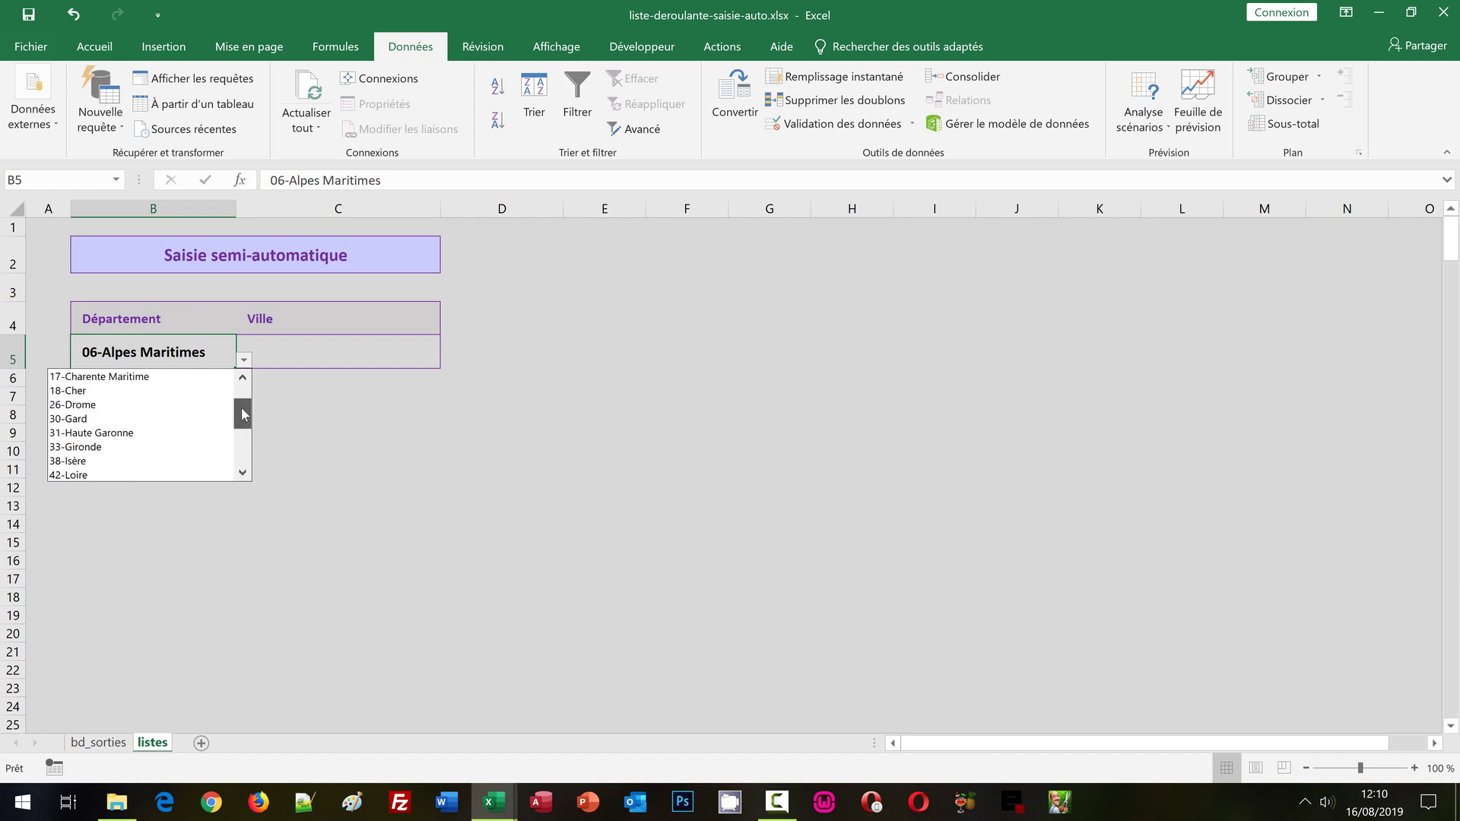
pyautogui.click(110, 407)
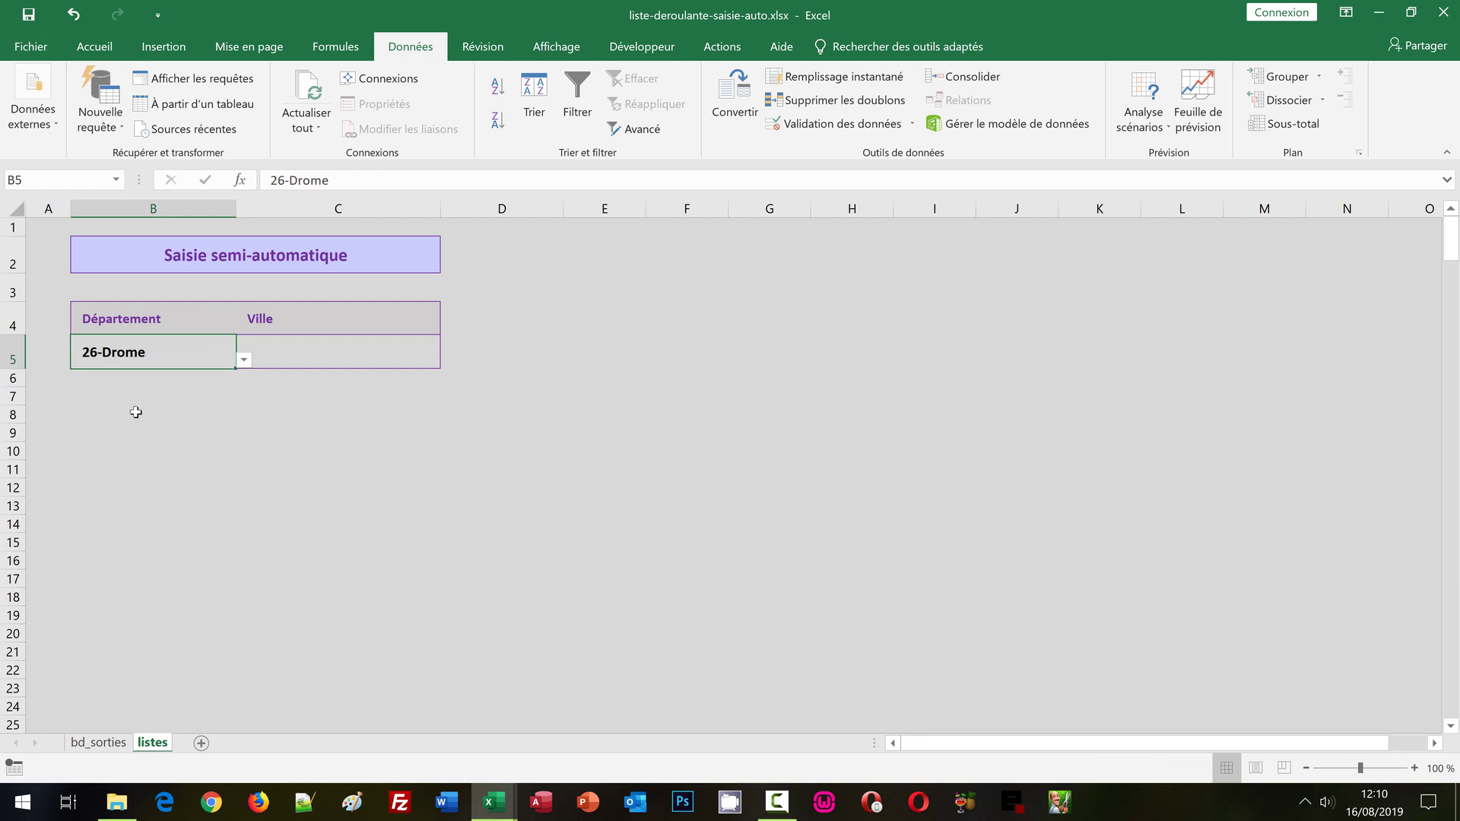
# Browse the Ville dropdown's Drôme towns such as Albon and Valence
pyautogui.click(371, 362)
pyautogui.click(449, 362)
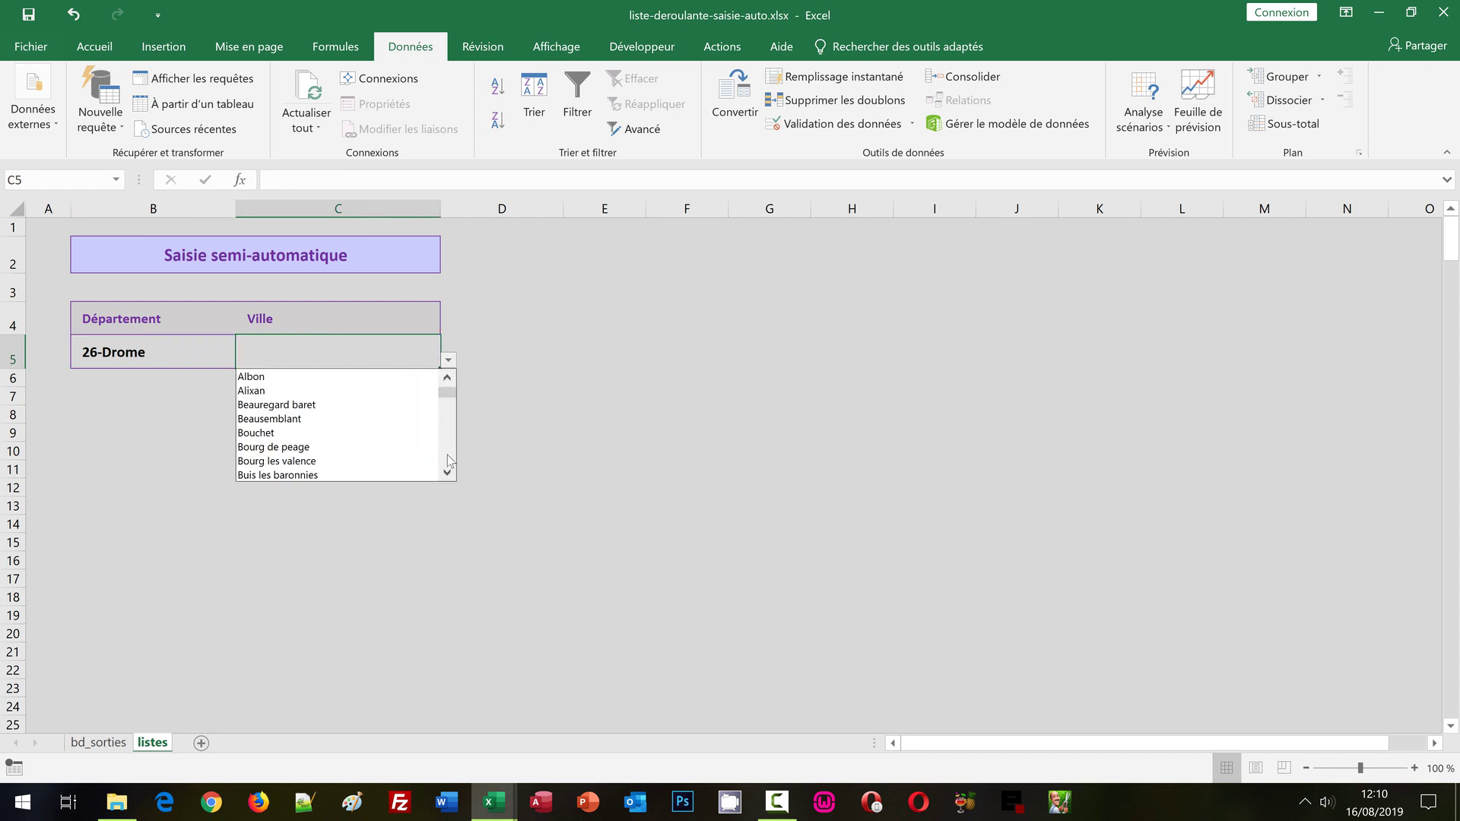
pyautogui.click(448, 456)
pyautogui.click(448, 460)
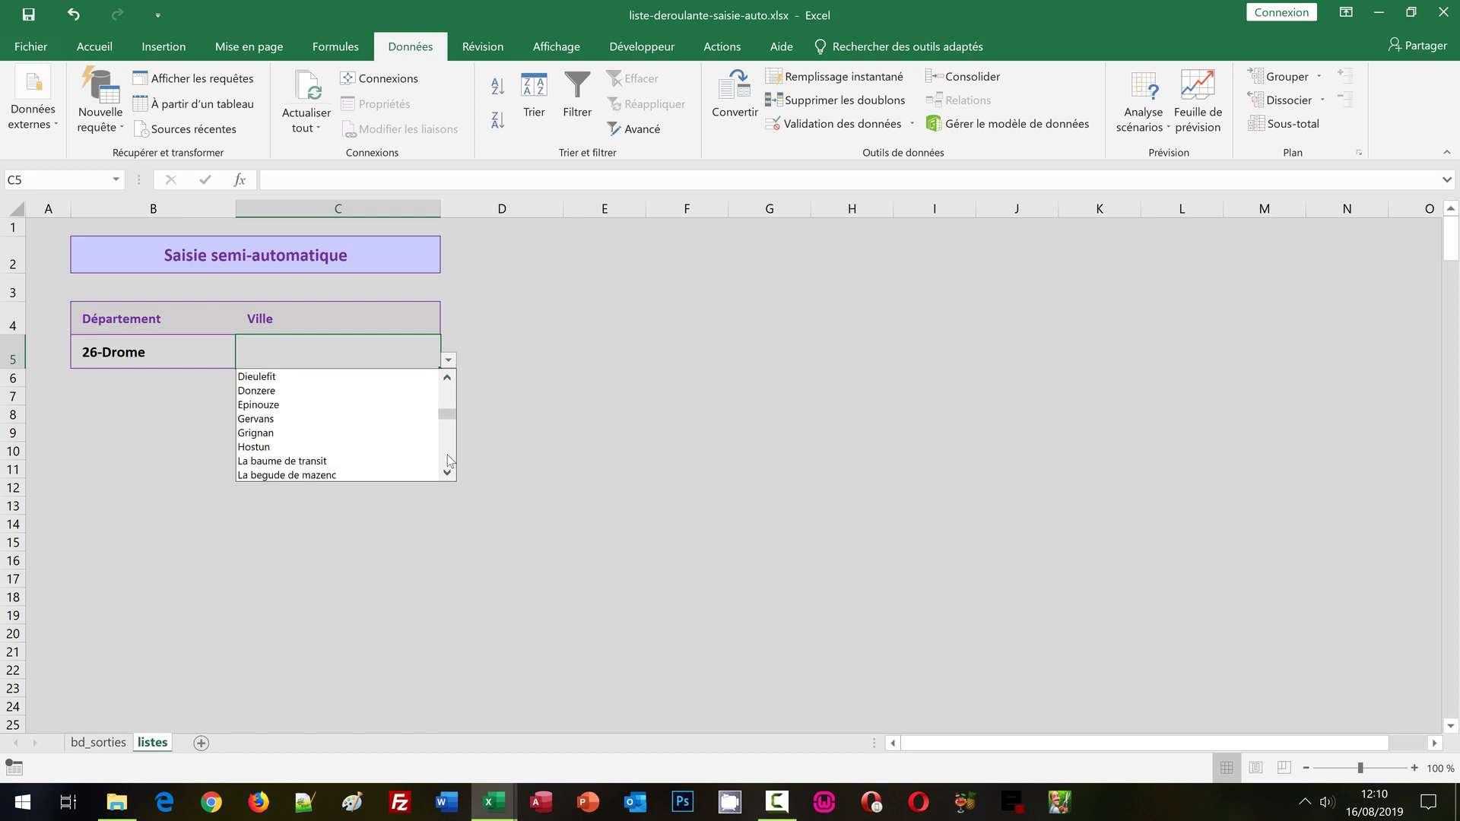
pyautogui.click(447, 460)
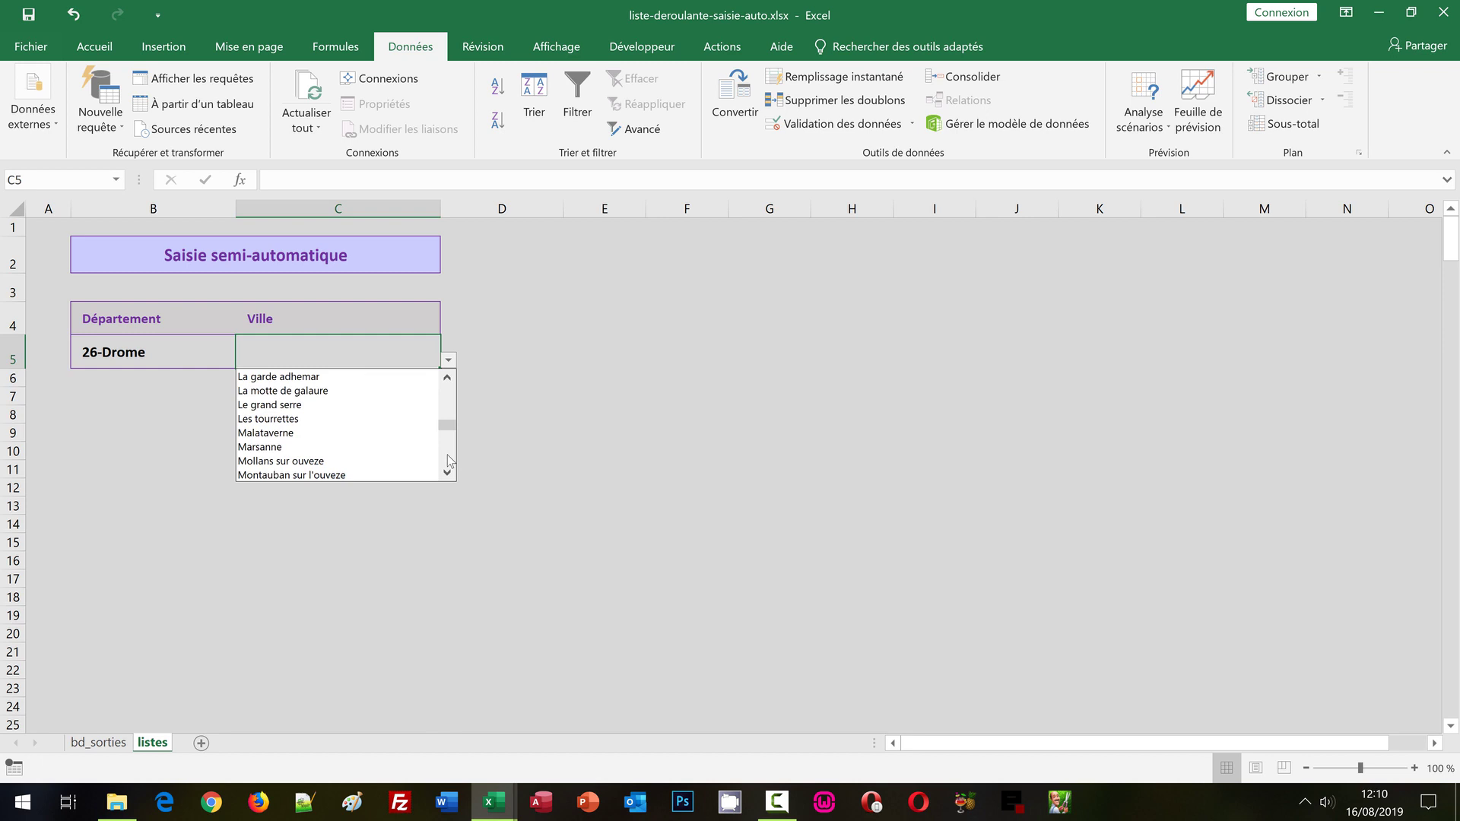
pyautogui.click(448, 460)
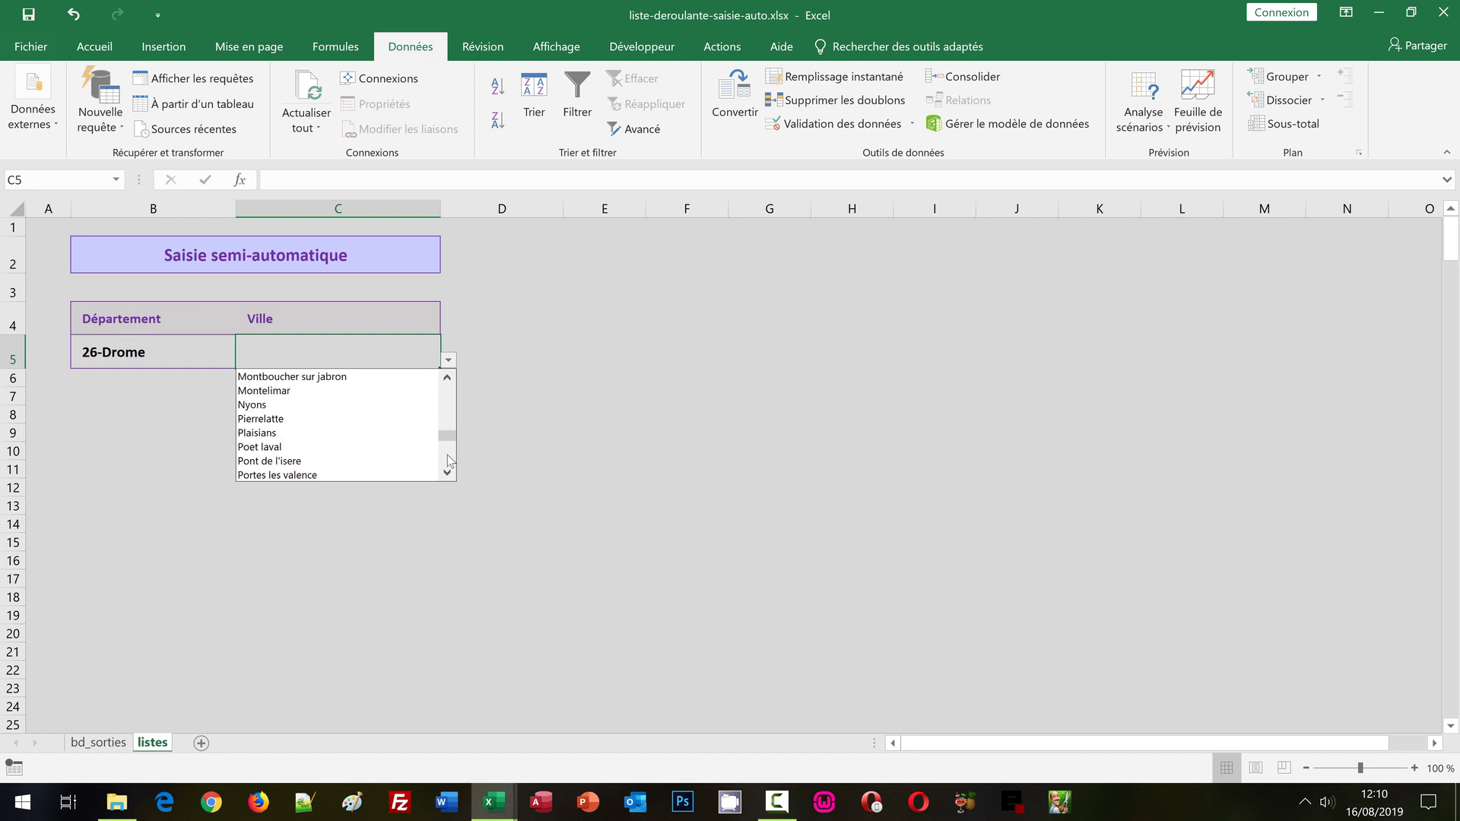
pyautogui.click(447, 460)
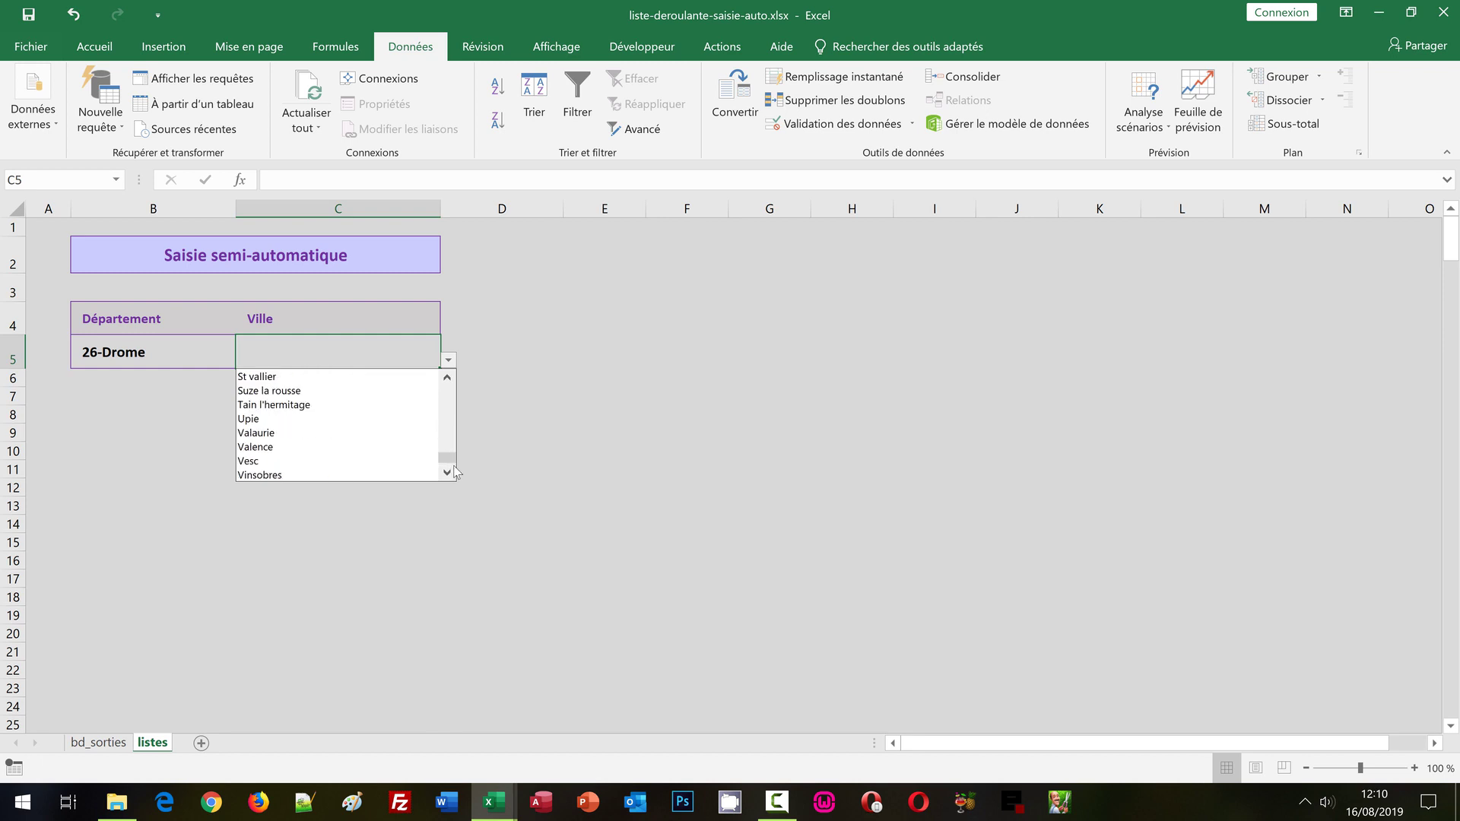
pyautogui.click(452, 461)
pyautogui.click(479, 406)
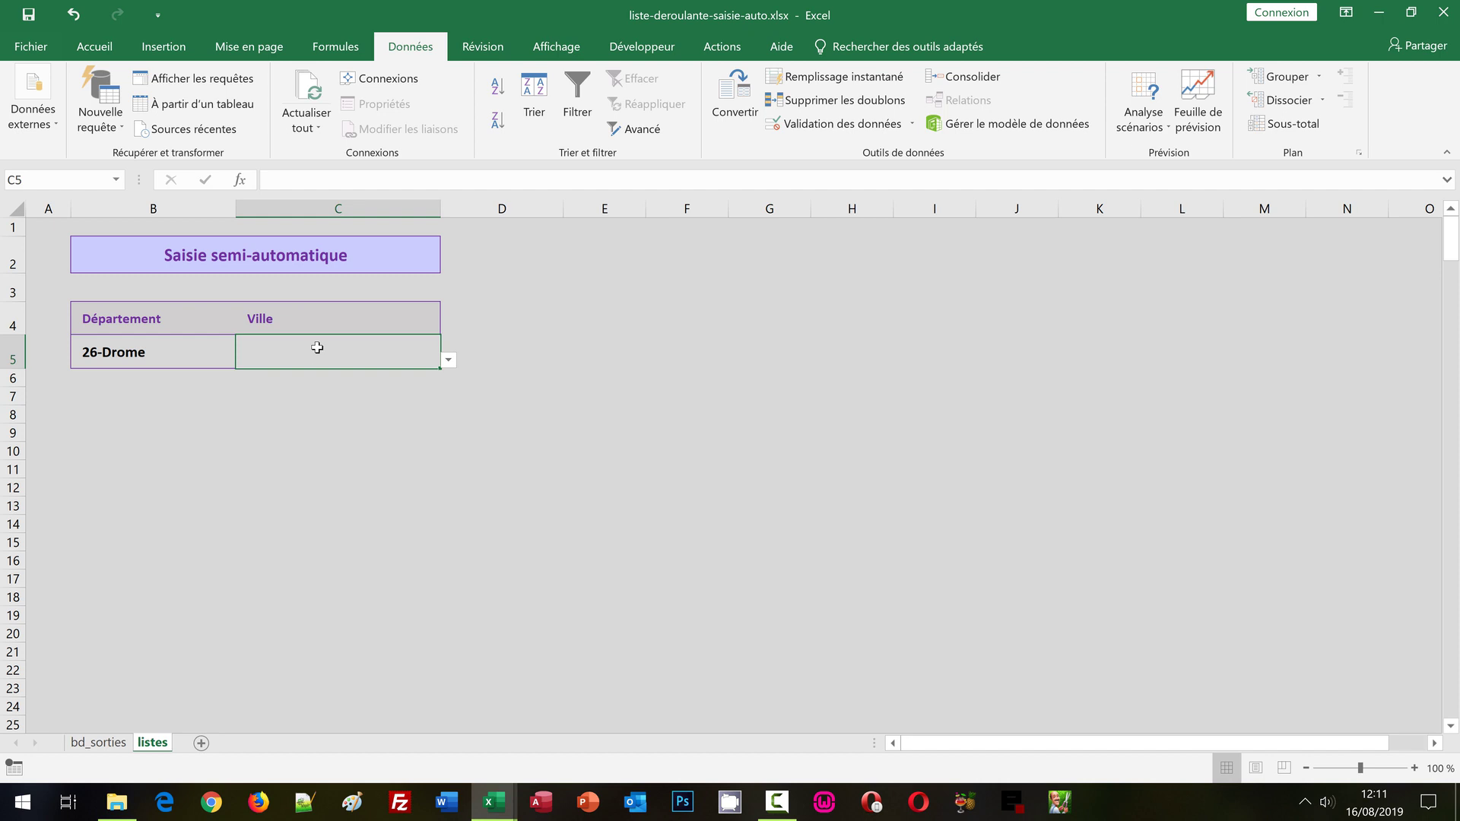
pyautogui.write('sai')
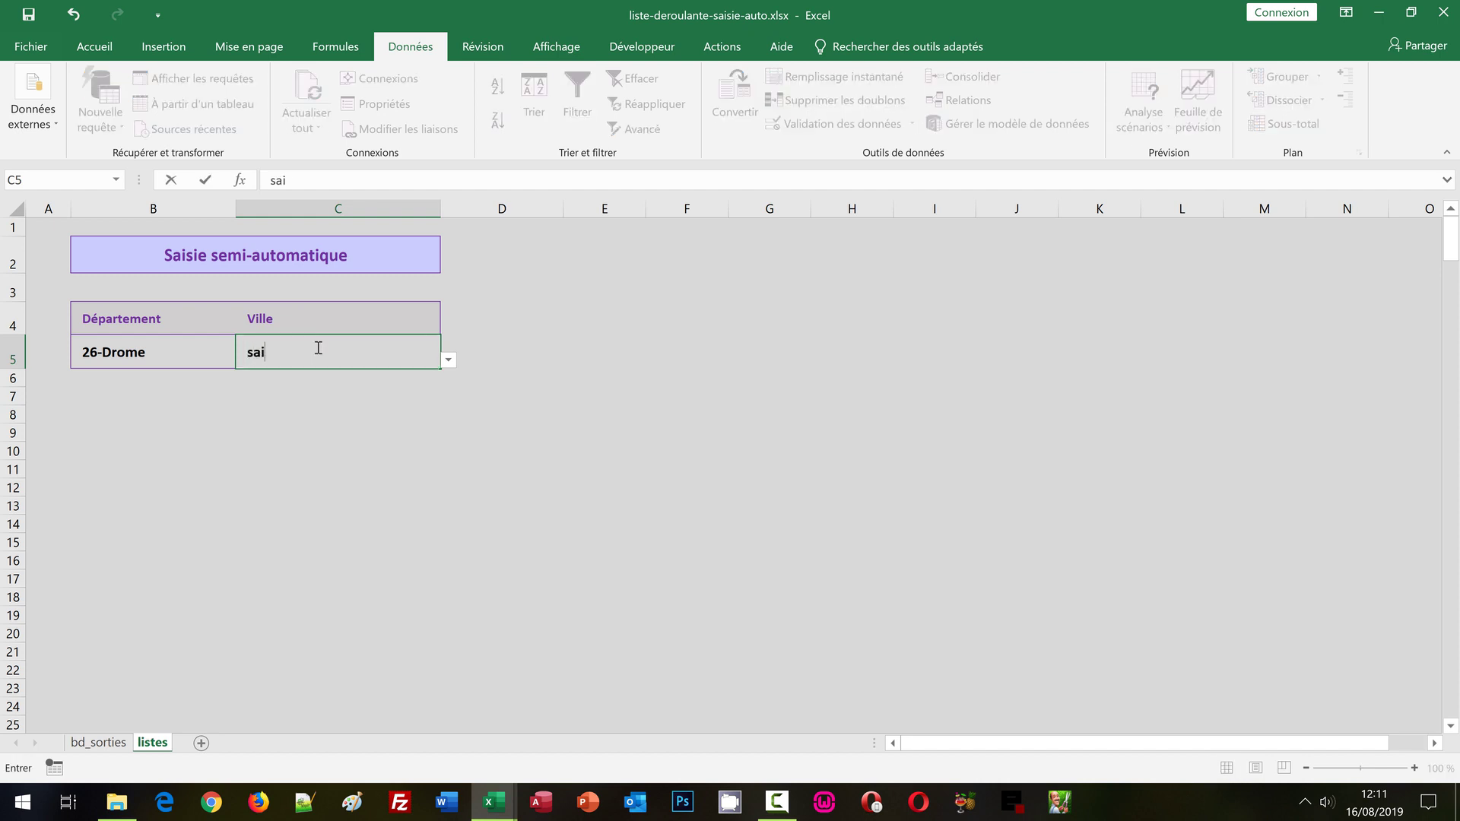
pyautogui.write('nt')
pyautogui.press('Return')
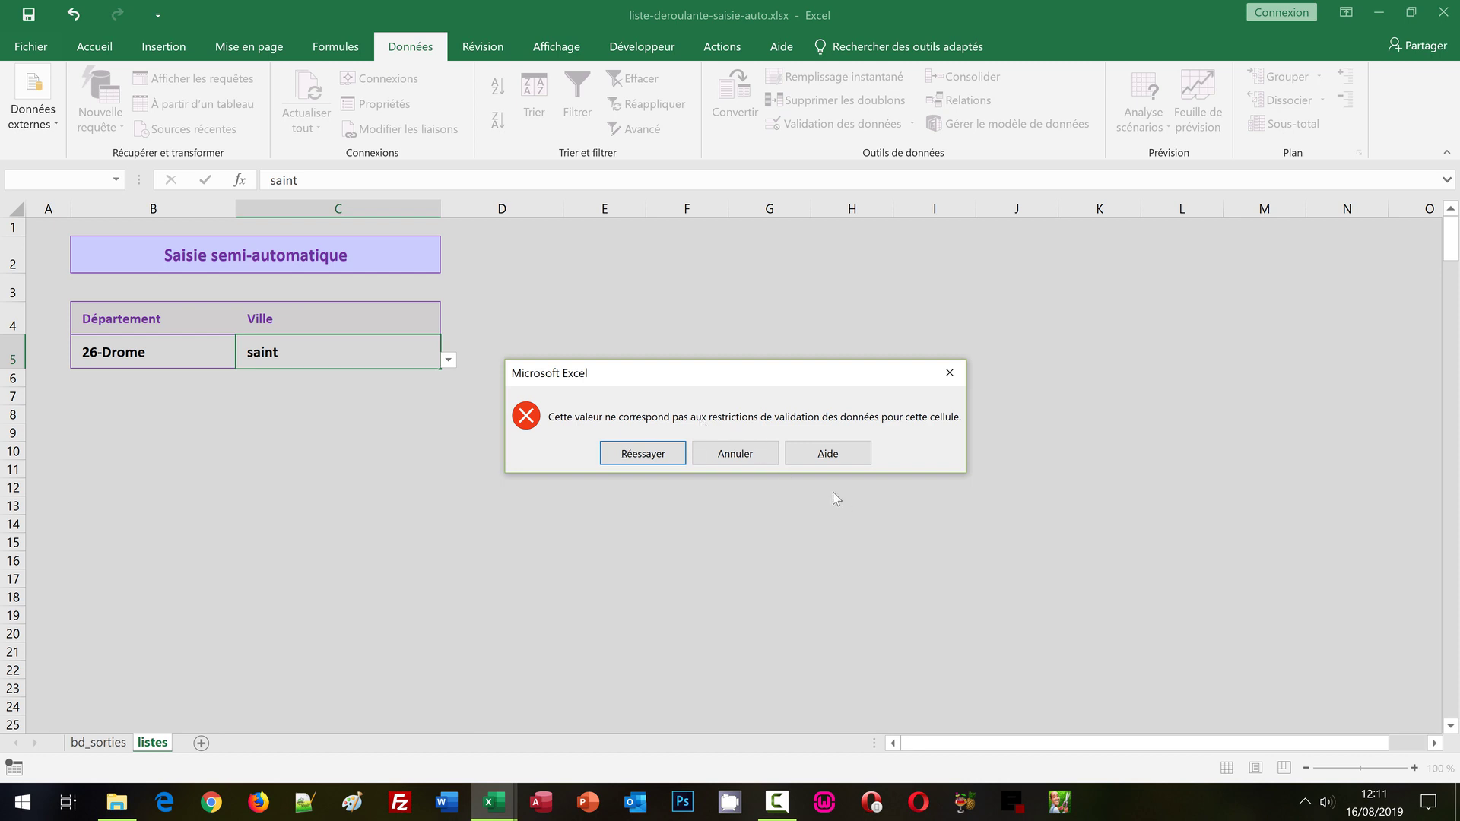
pyautogui.click(749, 456)
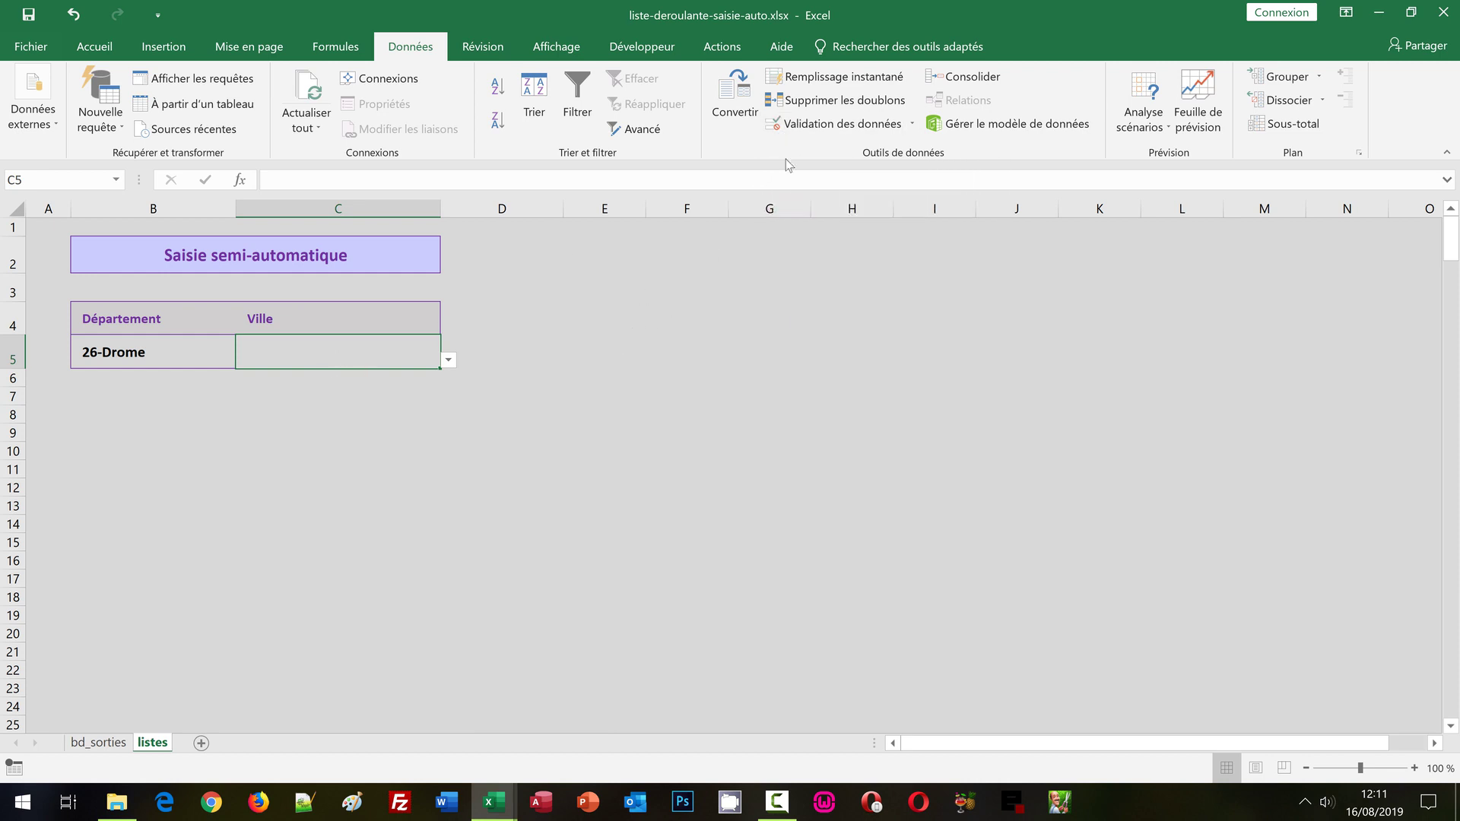
# Uncheck 'Quand des données non valides sont tapées' in C5's validation Alerte d'erreur settings
pyautogui.click(801, 126)
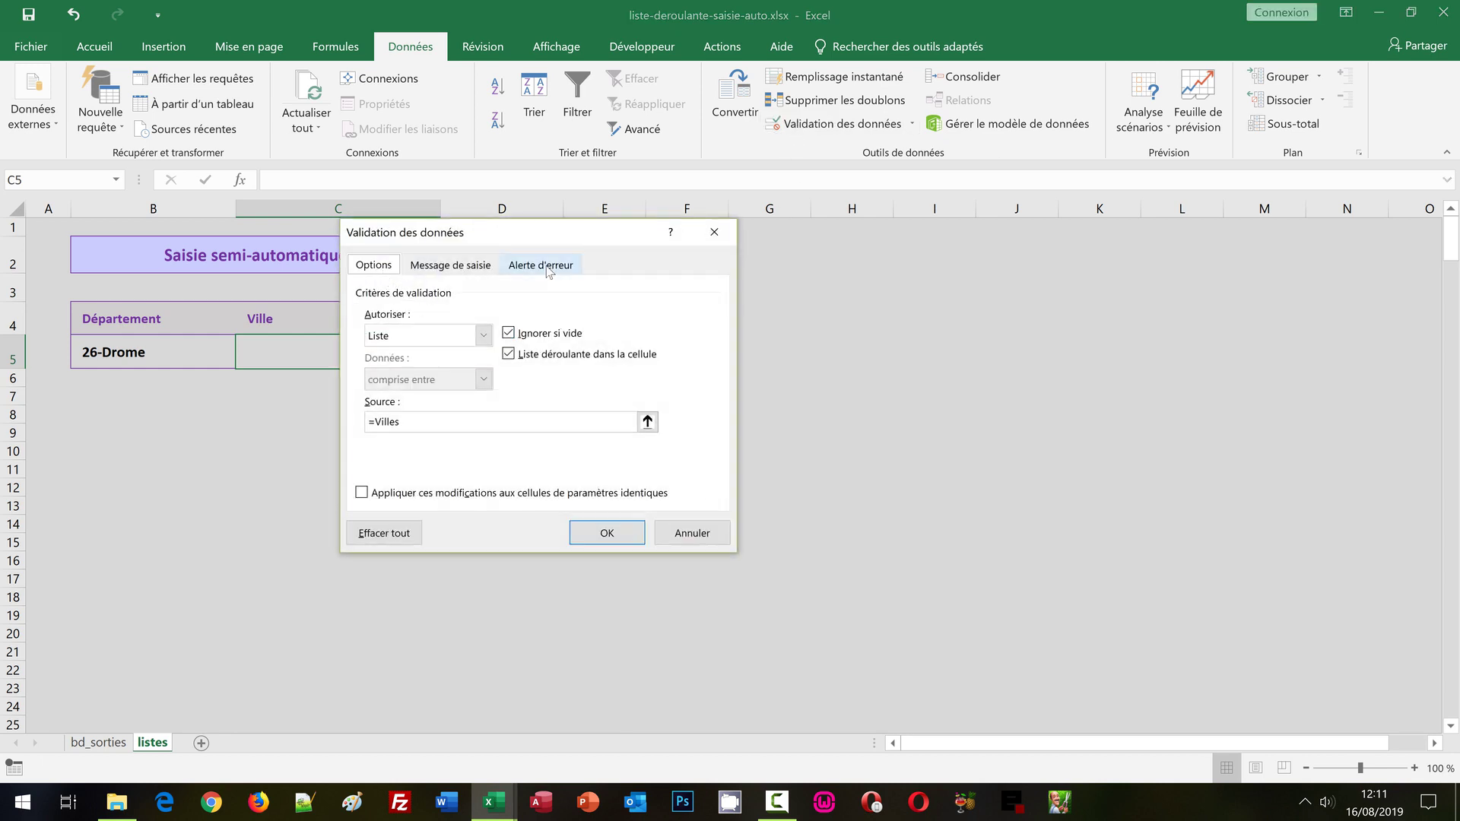
pyautogui.click(546, 266)
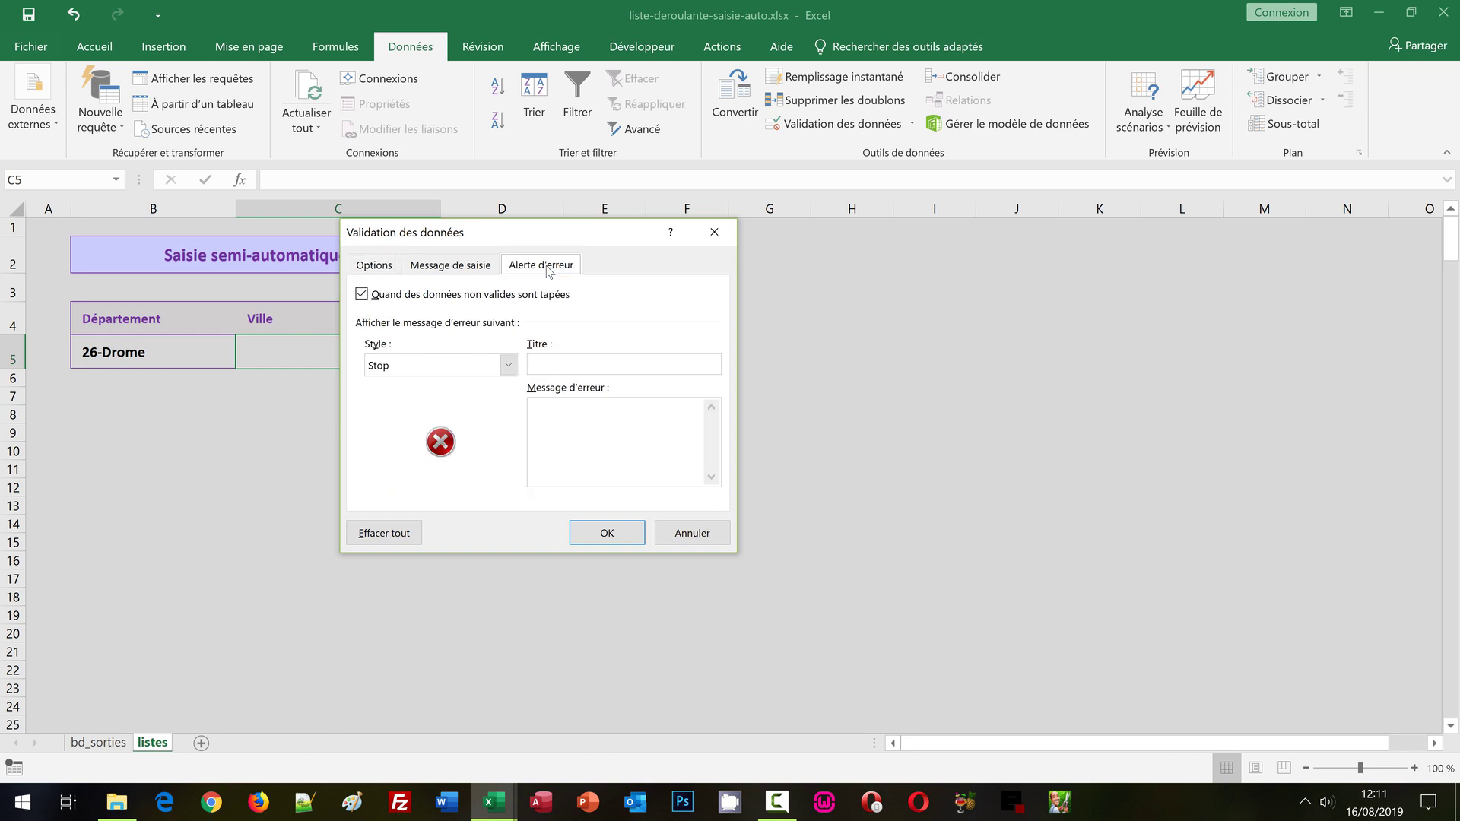
pyautogui.click(362, 294)
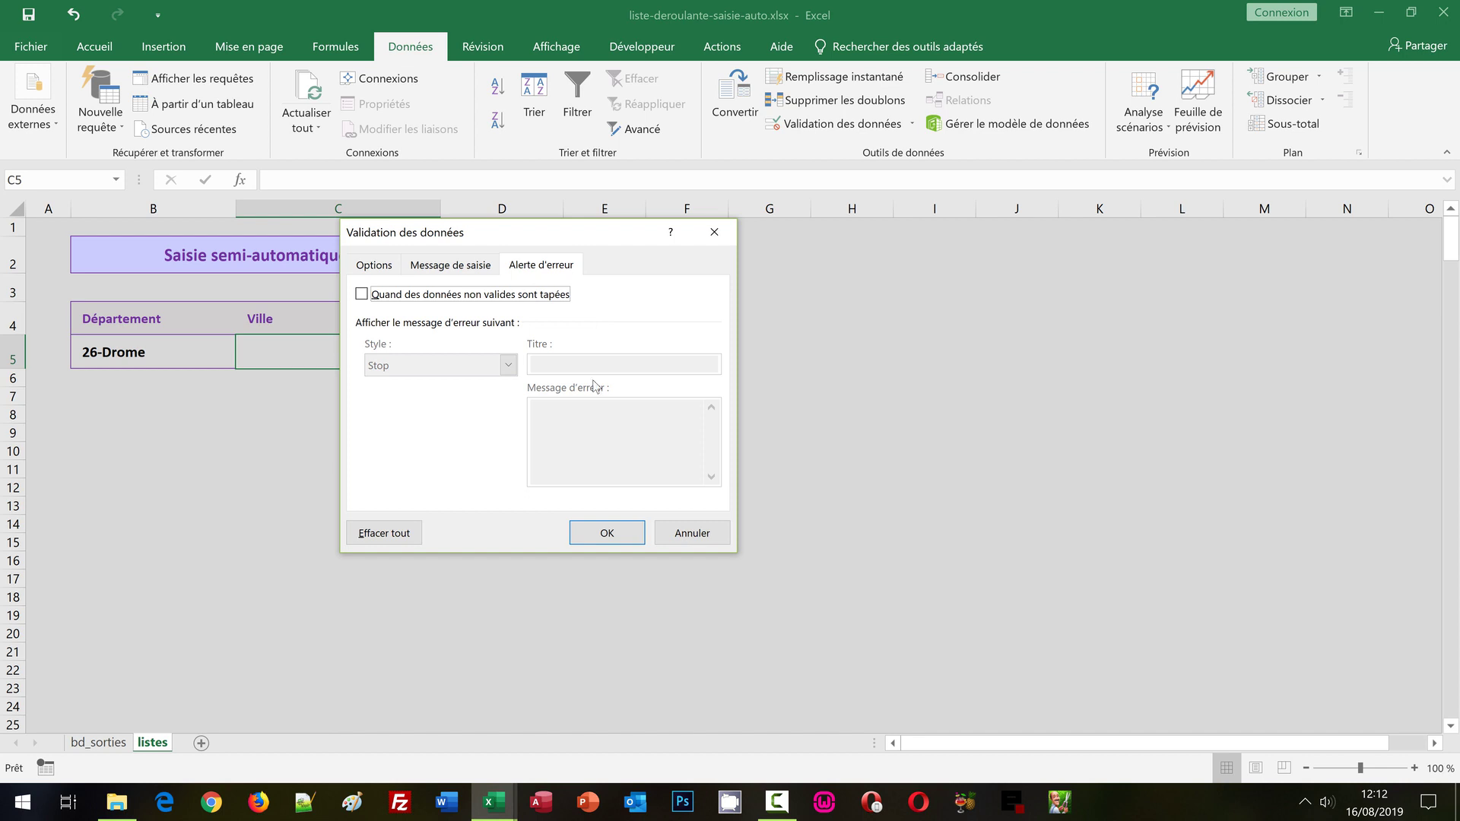
pyautogui.click(593, 536)
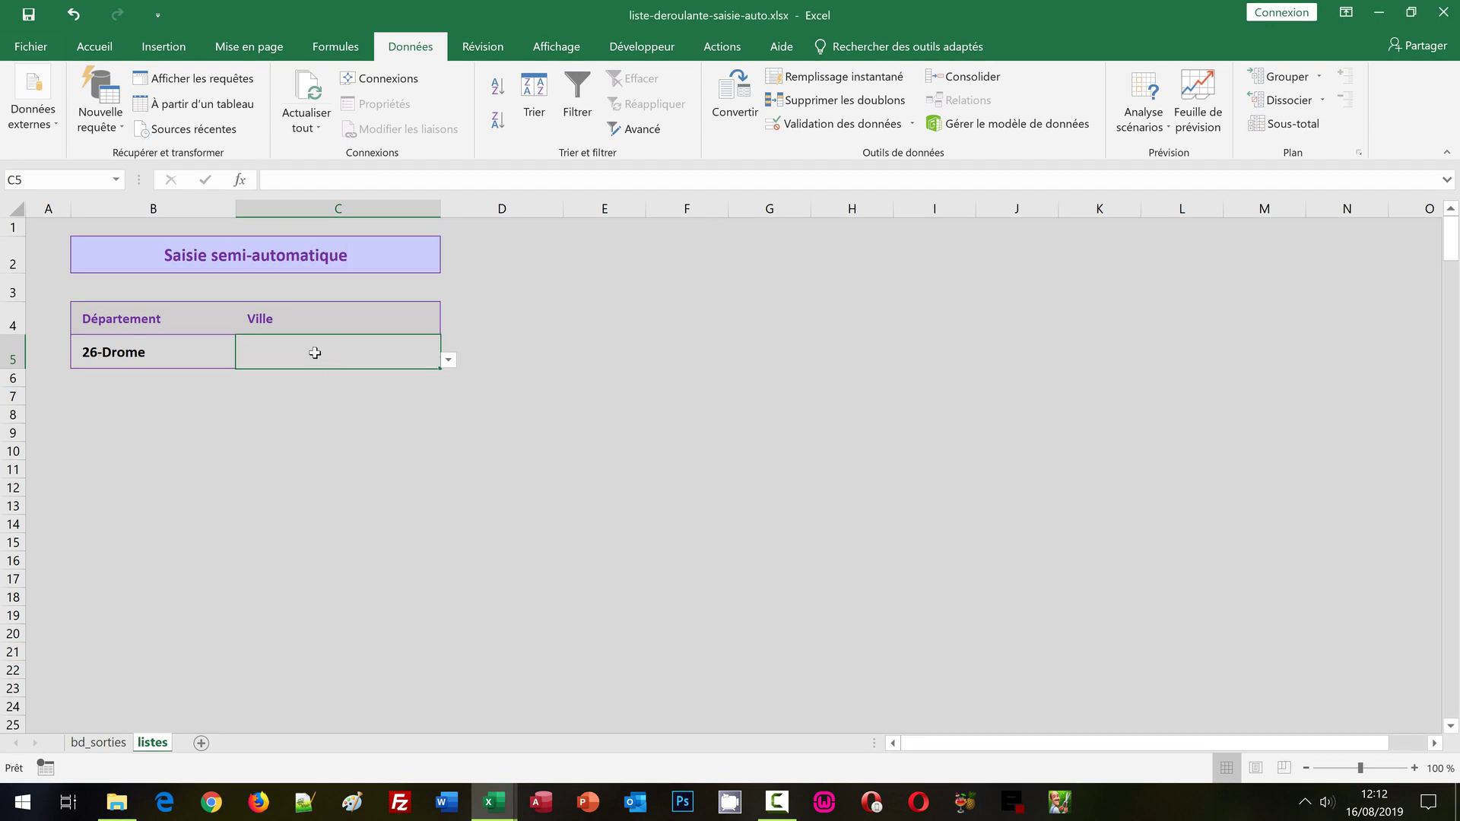
# Enter valence in C5 and view the matching cities like Bourg les valence
pyautogui.write('valenc')
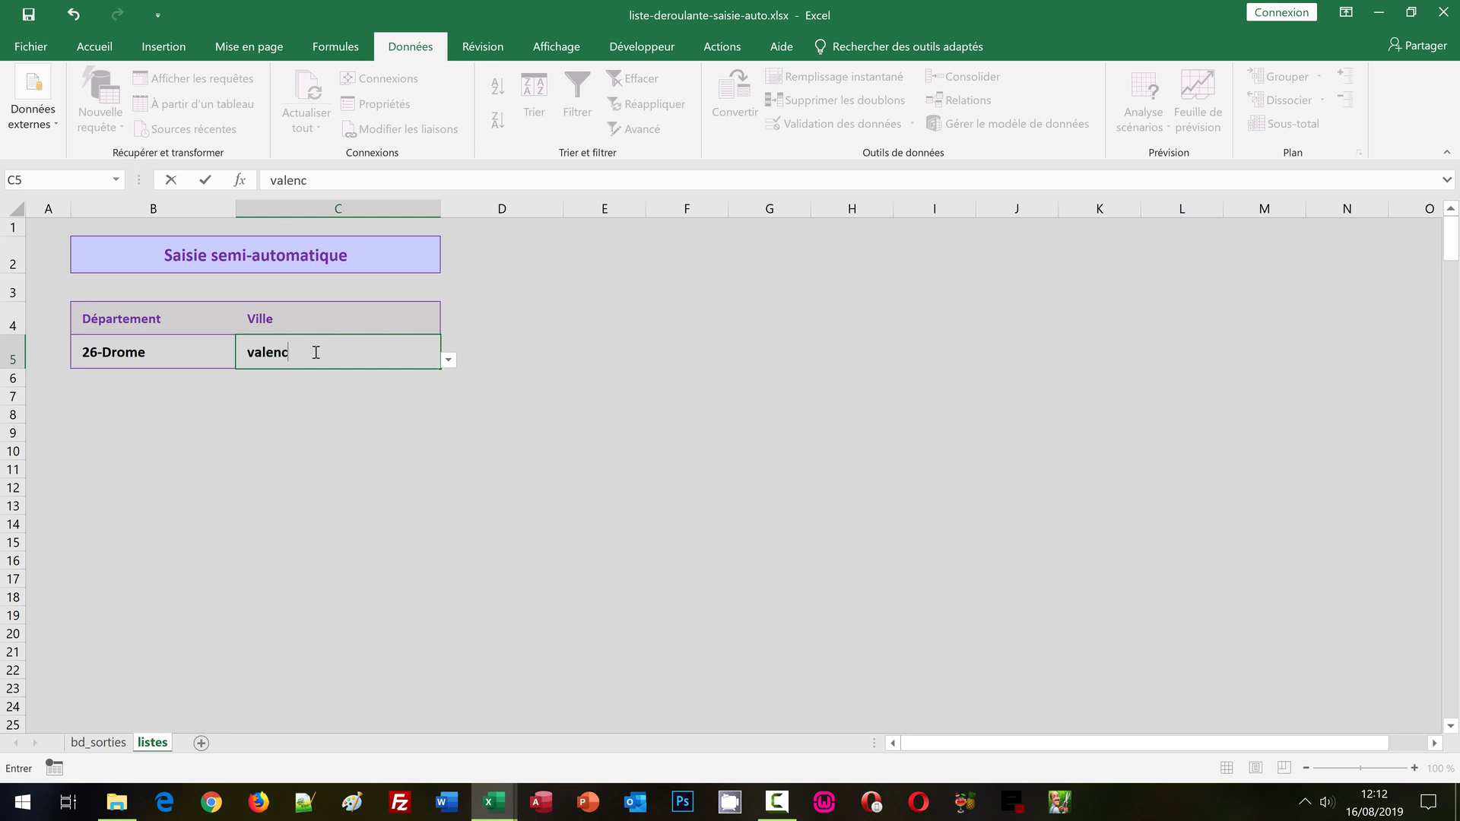
pyautogui.write('e')
pyautogui.click(450, 362)
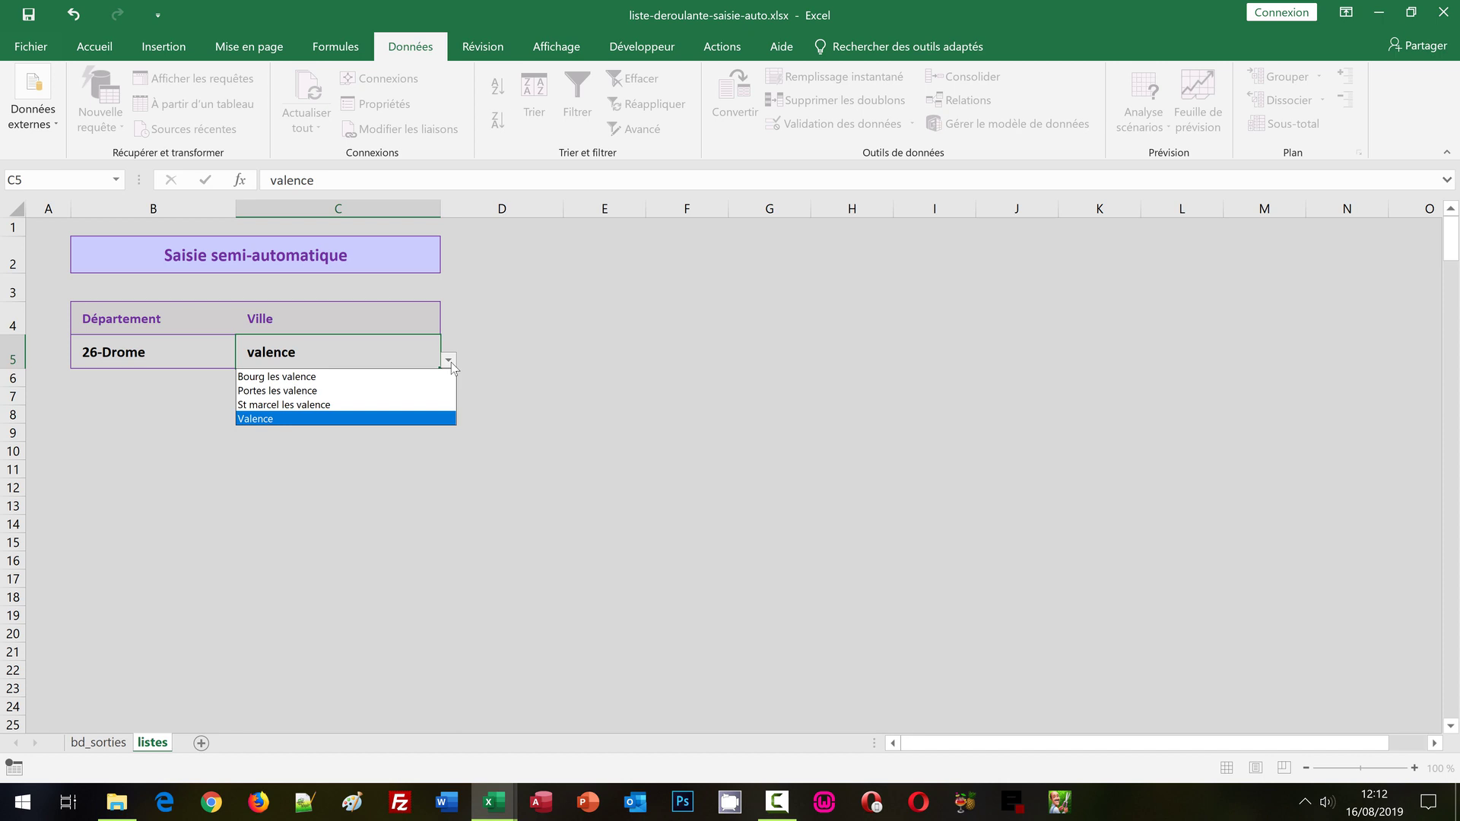
pyautogui.click(646, 373)
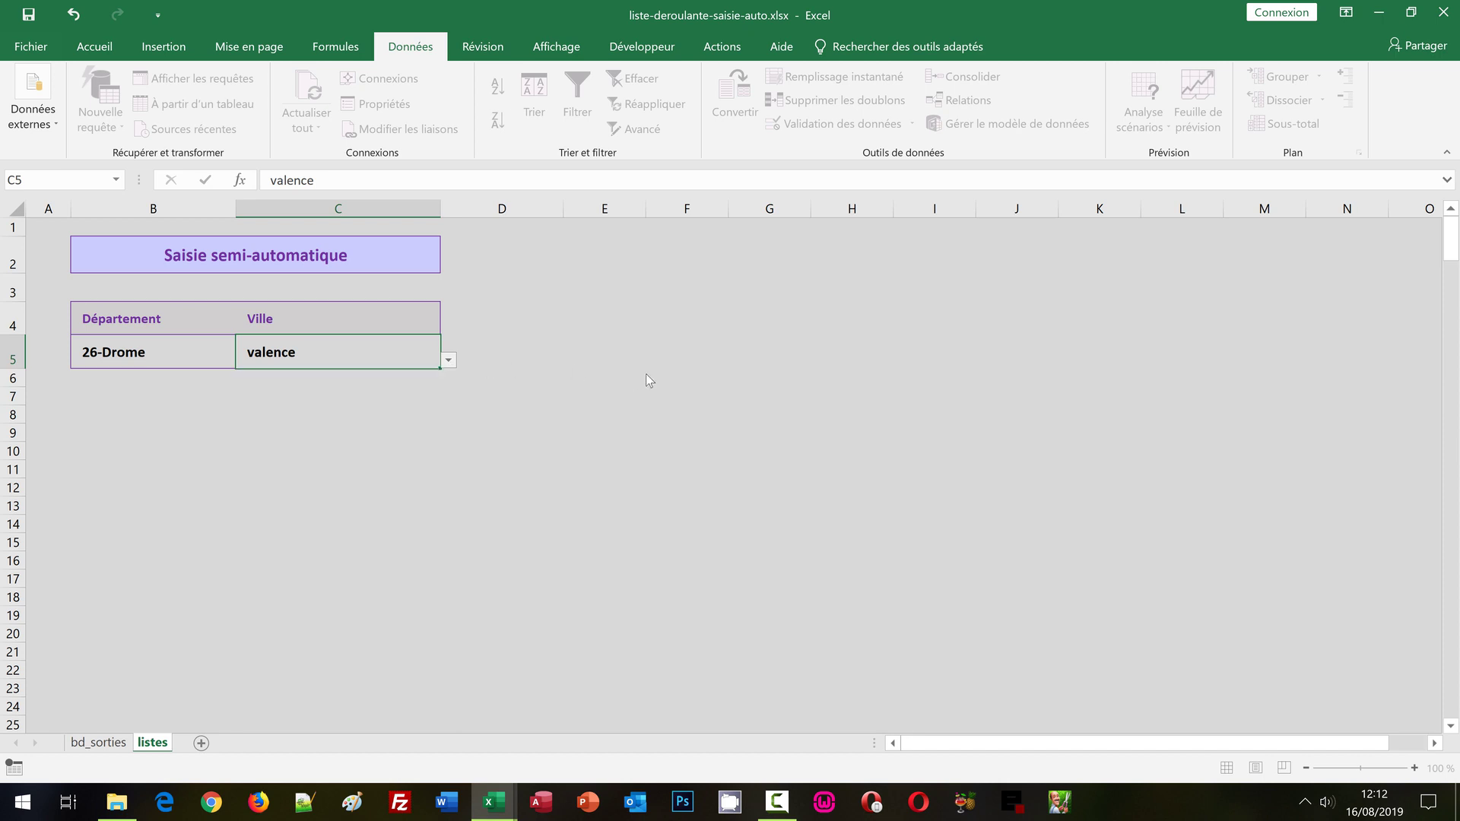